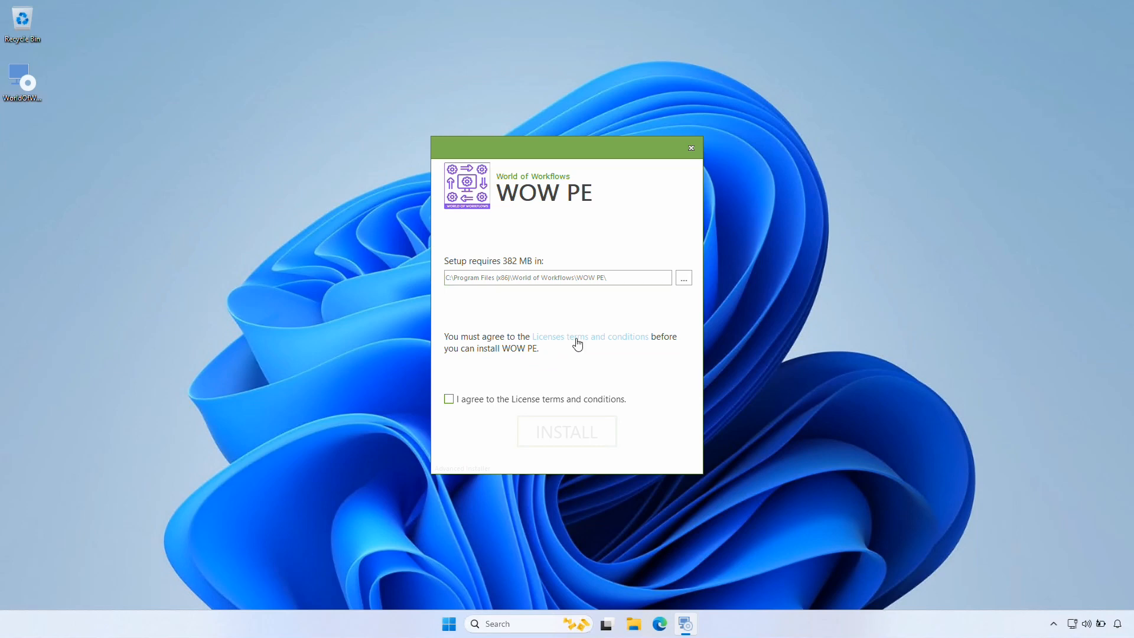
# Accept the licence terms, install WOW PE, and finish the installer
pyautogui.click(449, 400)
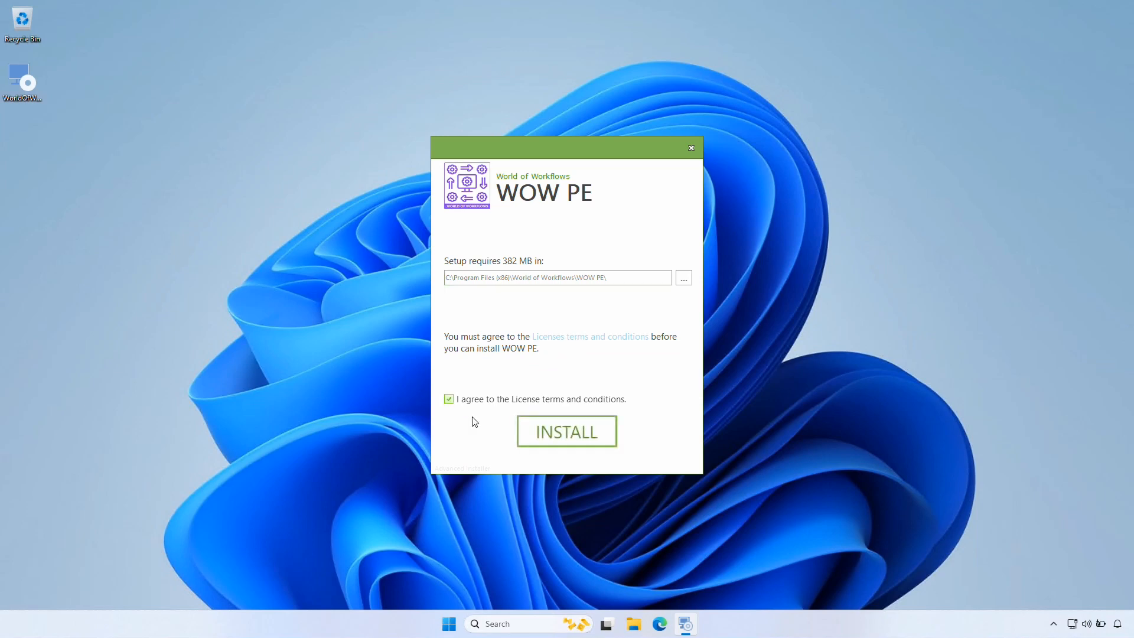
pyautogui.click(561, 439)
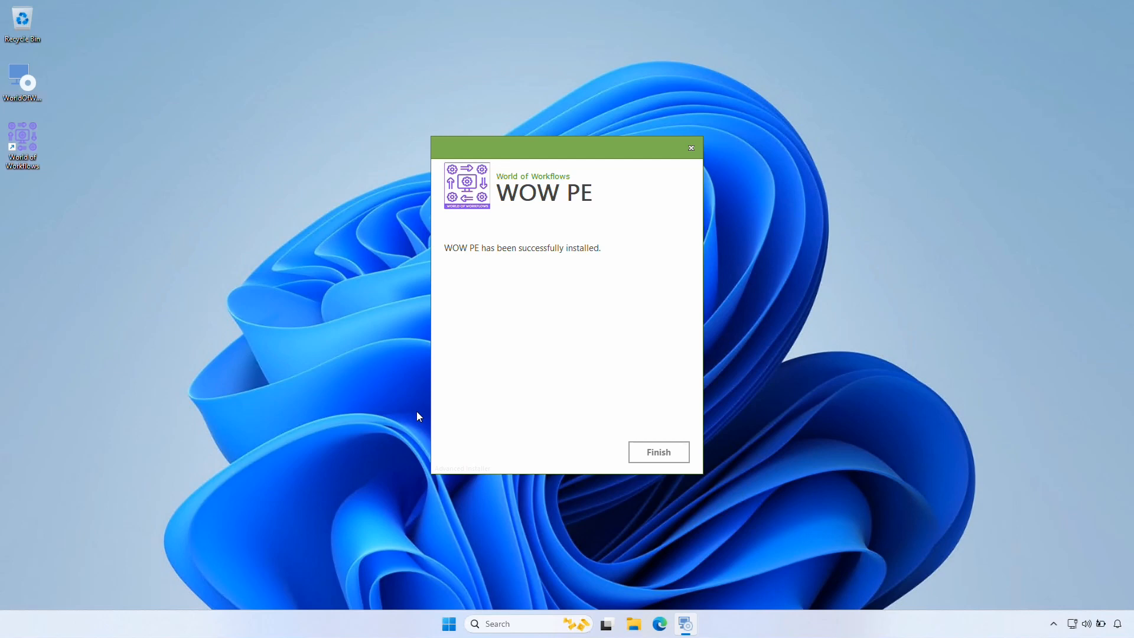
pyautogui.click(657, 455)
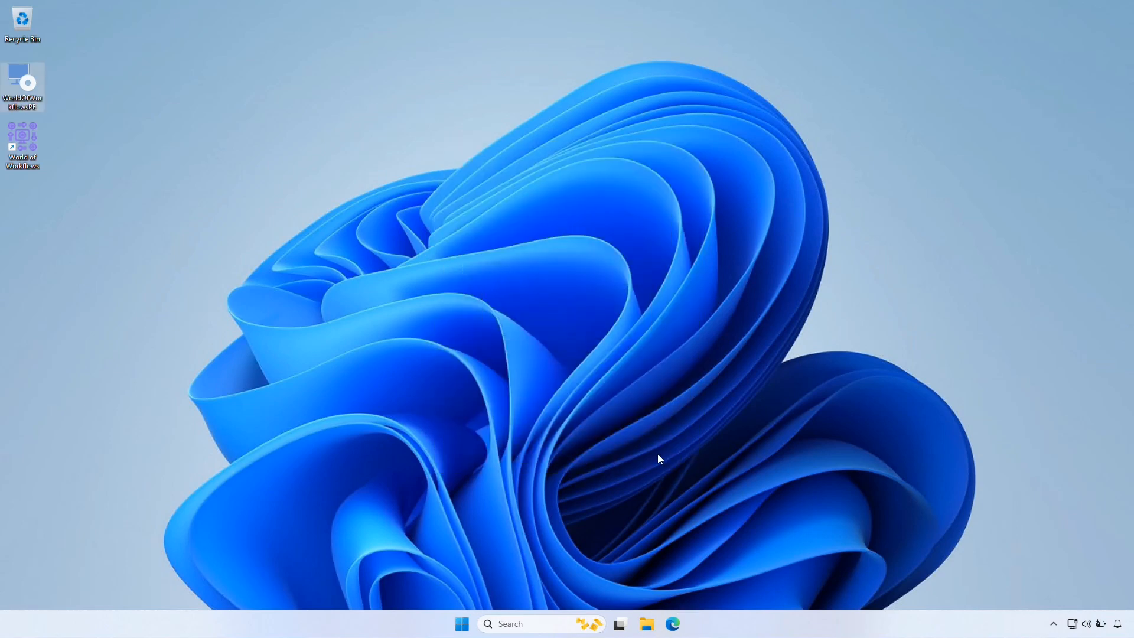
# Launch World of Workflows from the desktop, dismiss the welcome message, and maximize the window
pyautogui.doubleClick(24, 137)
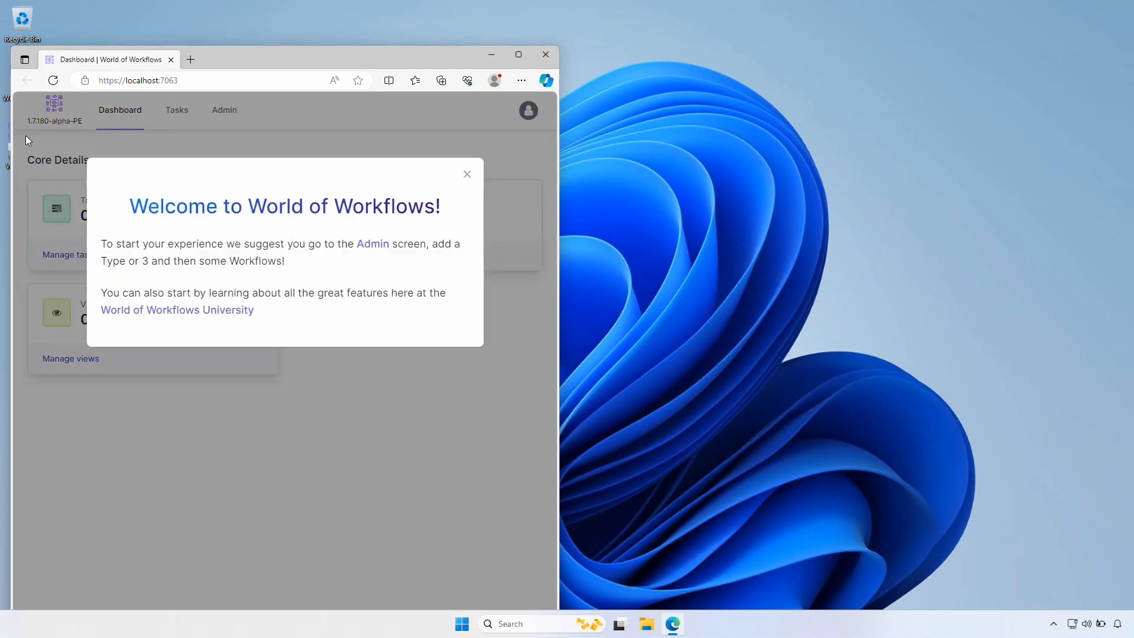
pyautogui.click(467, 175)
pyautogui.click(518, 55)
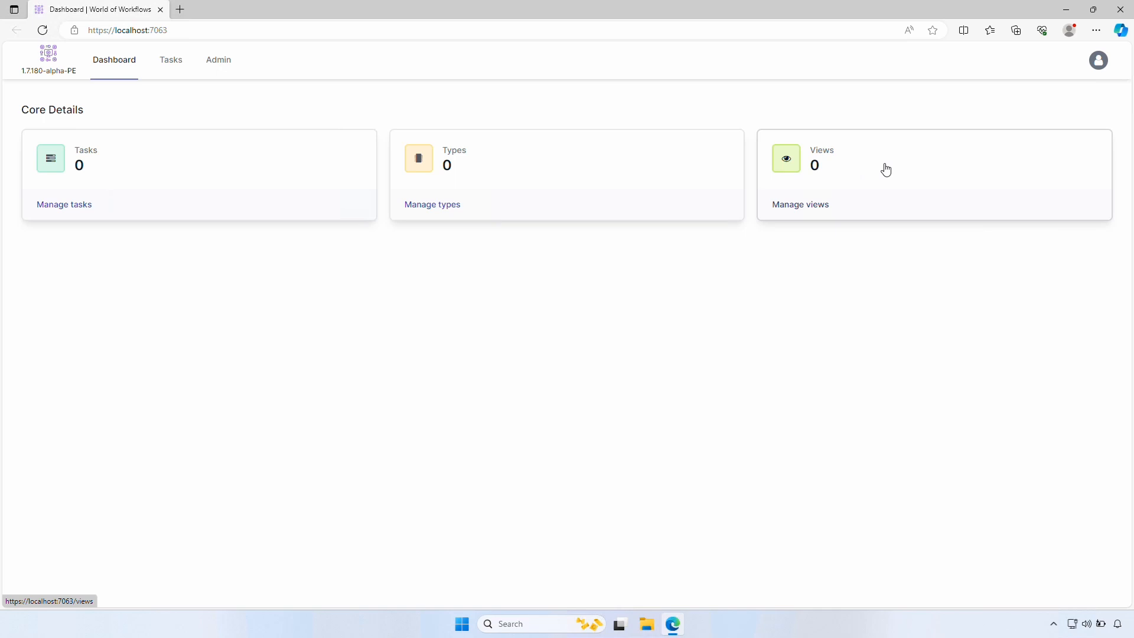
# In Admin, fill in your name, company, e-mail address and phone number for registration
pyautogui.click(221, 60)
pyautogui.click(525, 204)
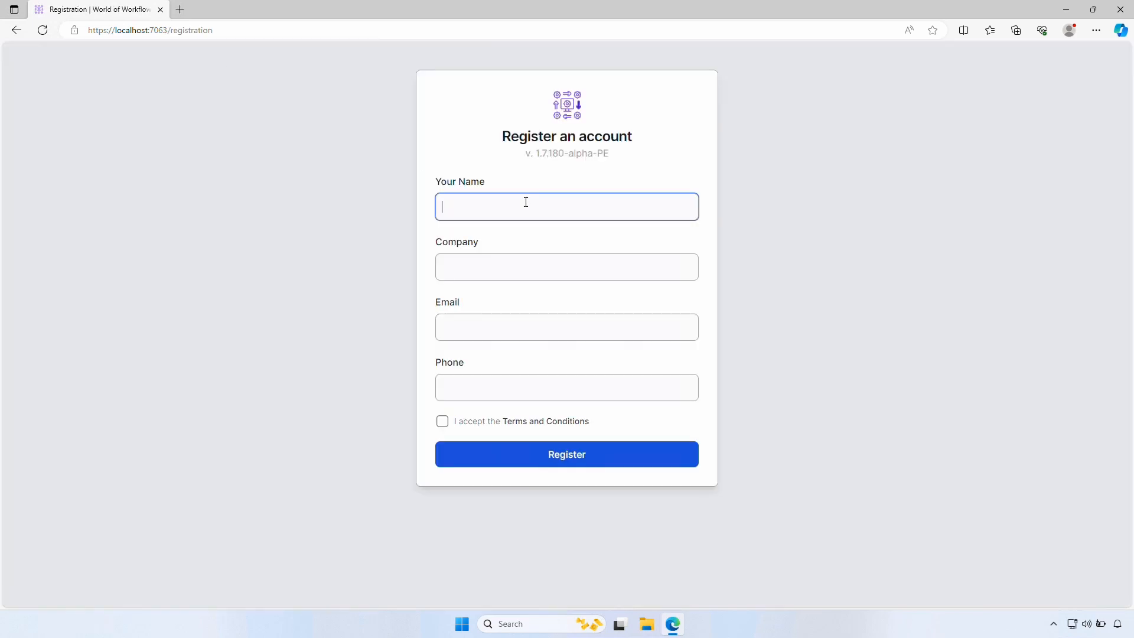
pyautogui.press('Tab')
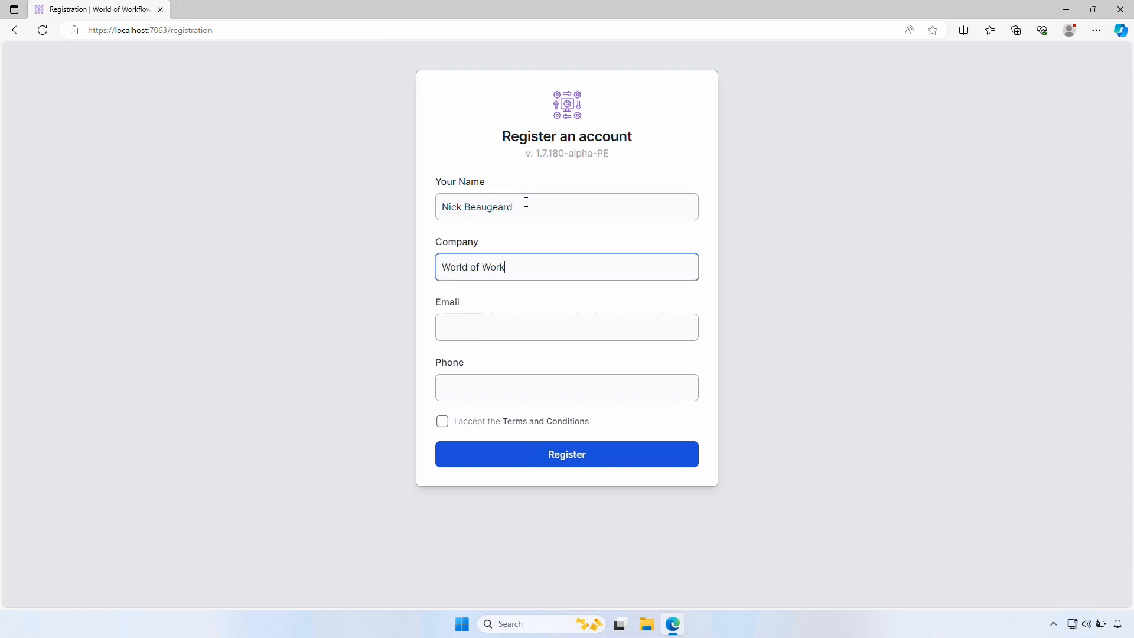
pyautogui.press('Tab')
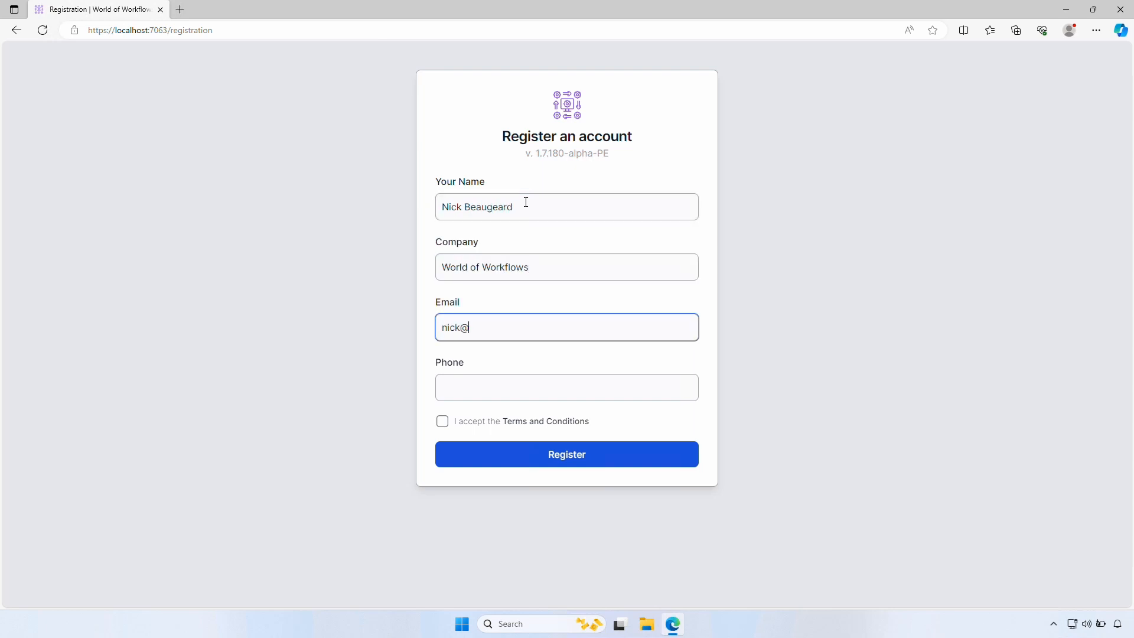
pyautogui.press('Tab')
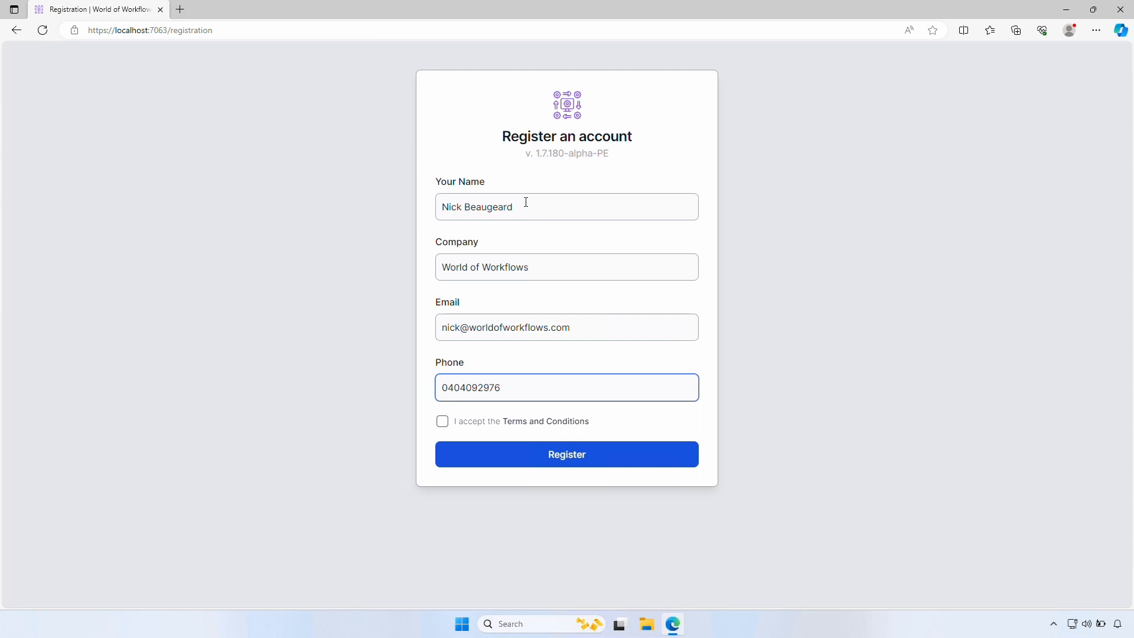
# Accept the terms, register the account, and continue to the dashboard
pyautogui.click(443, 421)
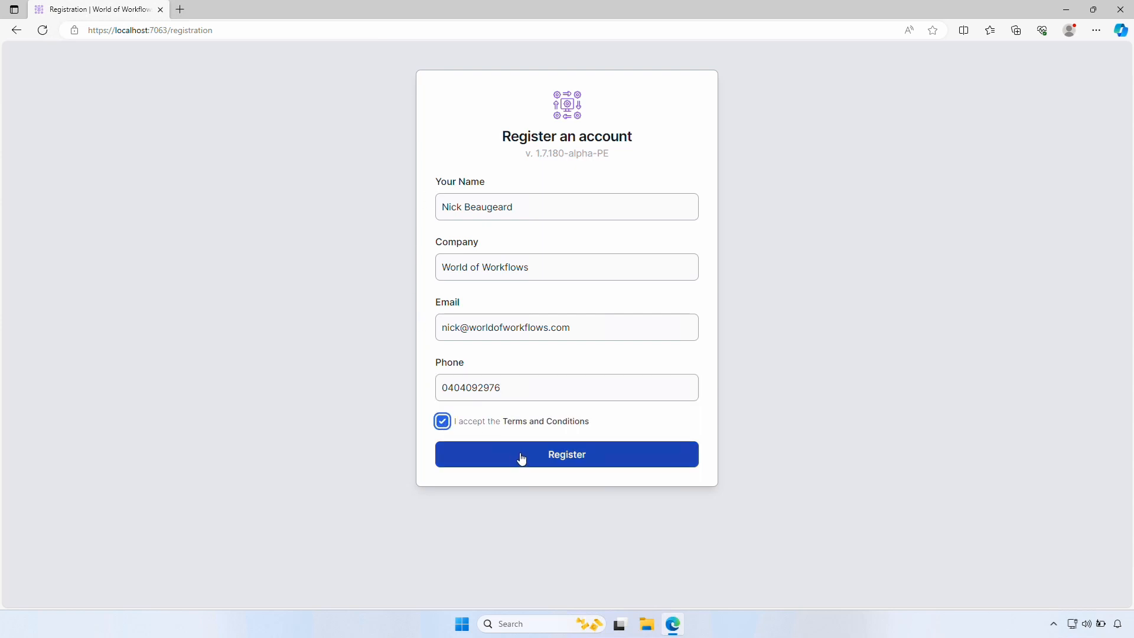
pyautogui.click(522, 459)
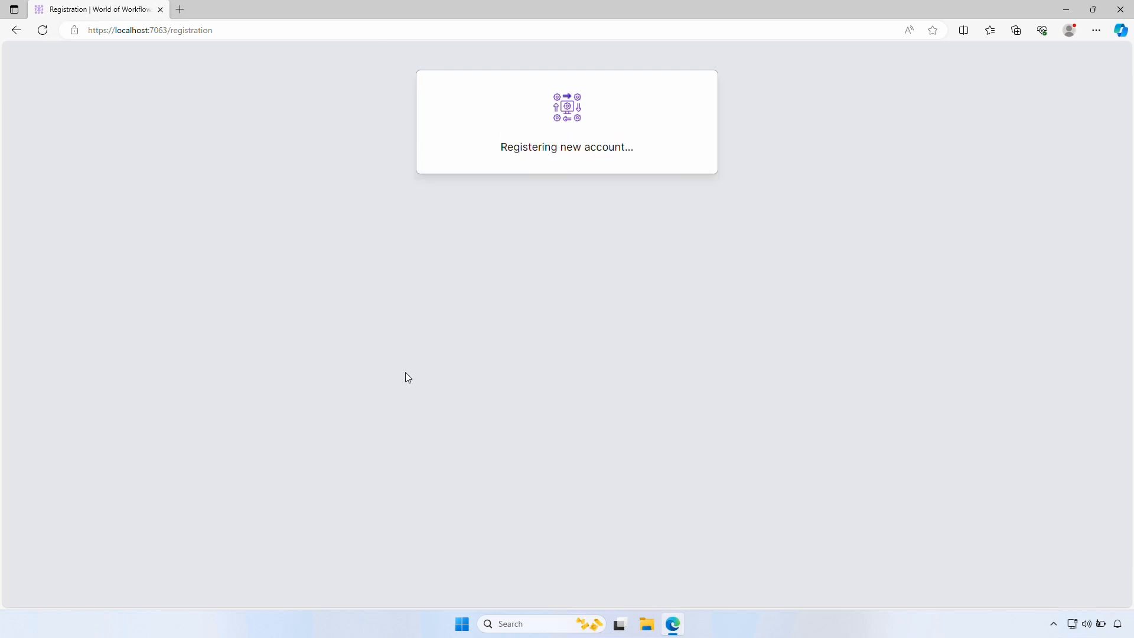
pyautogui.click(526, 346)
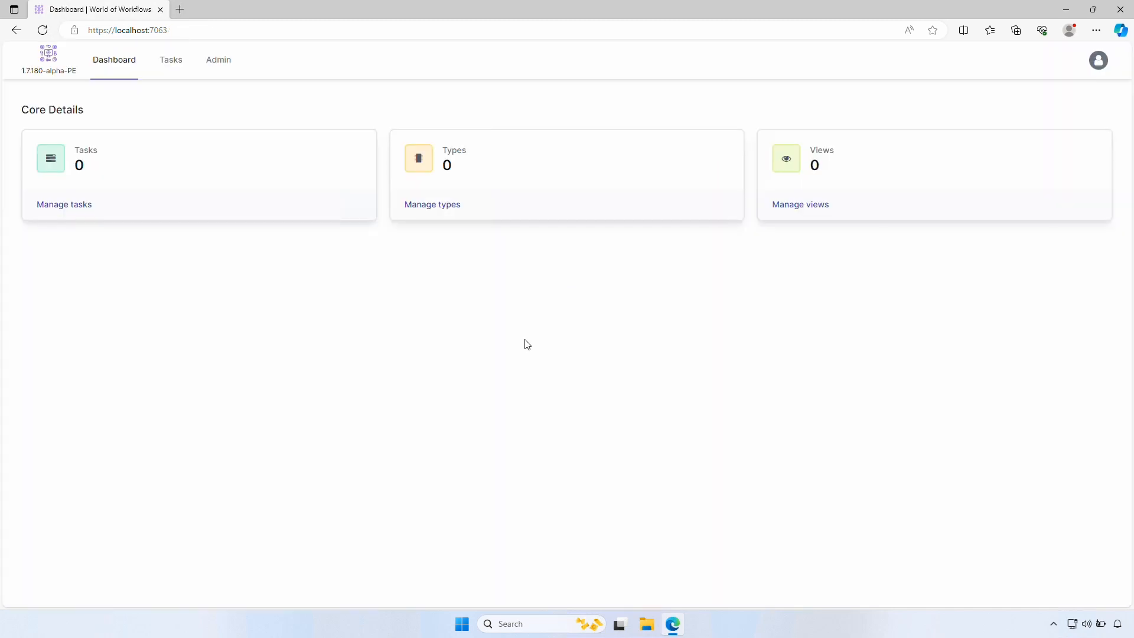
# Create a type named Lead with description 'A Lead' and open its columns
pyautogui.click(219, 66)
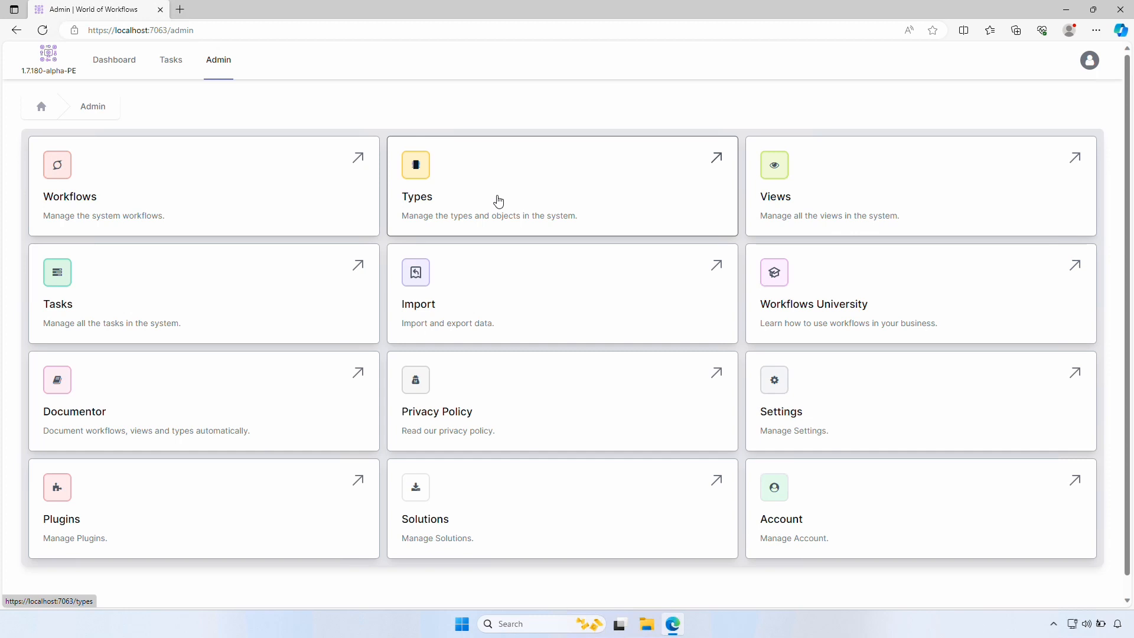
pyautogui.click(498, 201)
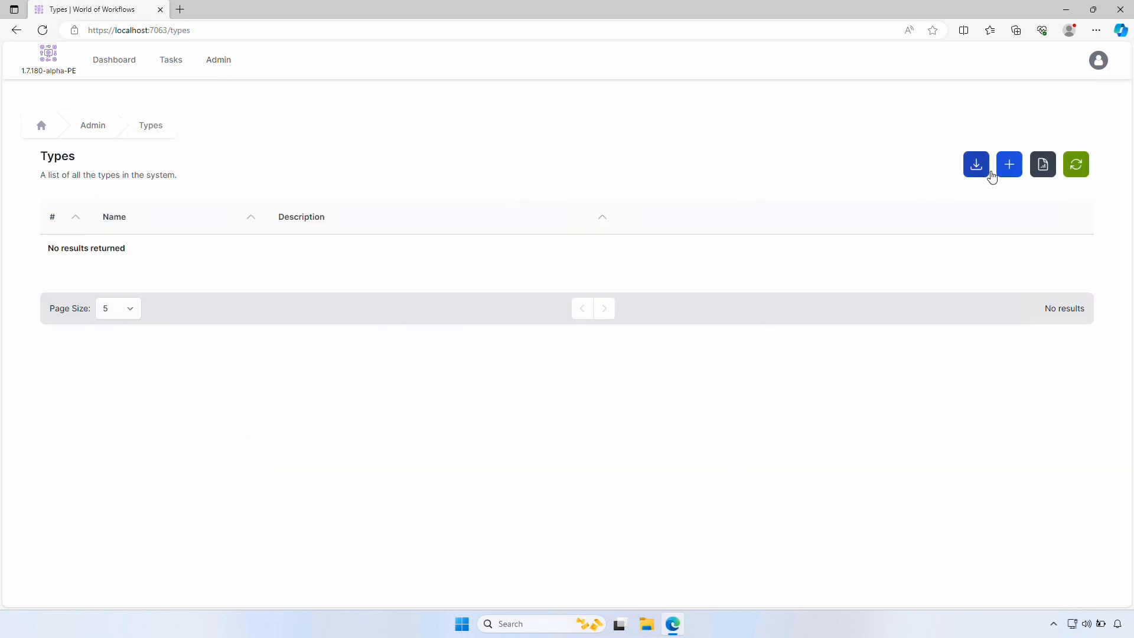
pyautogui.click(1009, 165)
pyautogui.write('Lead')
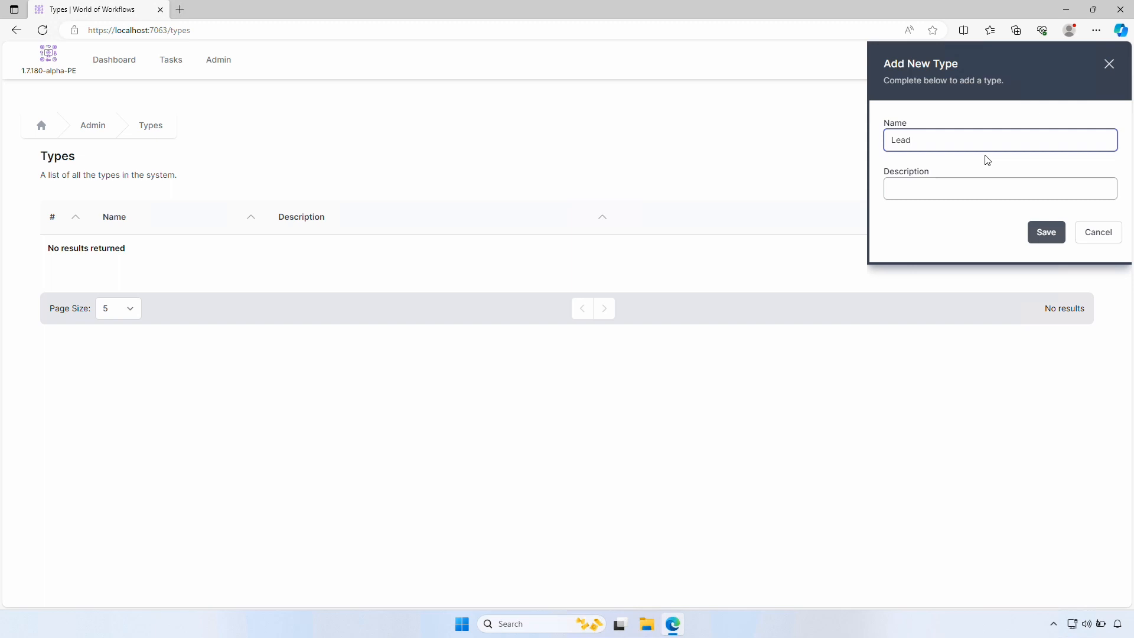
pyautogui.press('Tab')
pyautogui.write('A ')
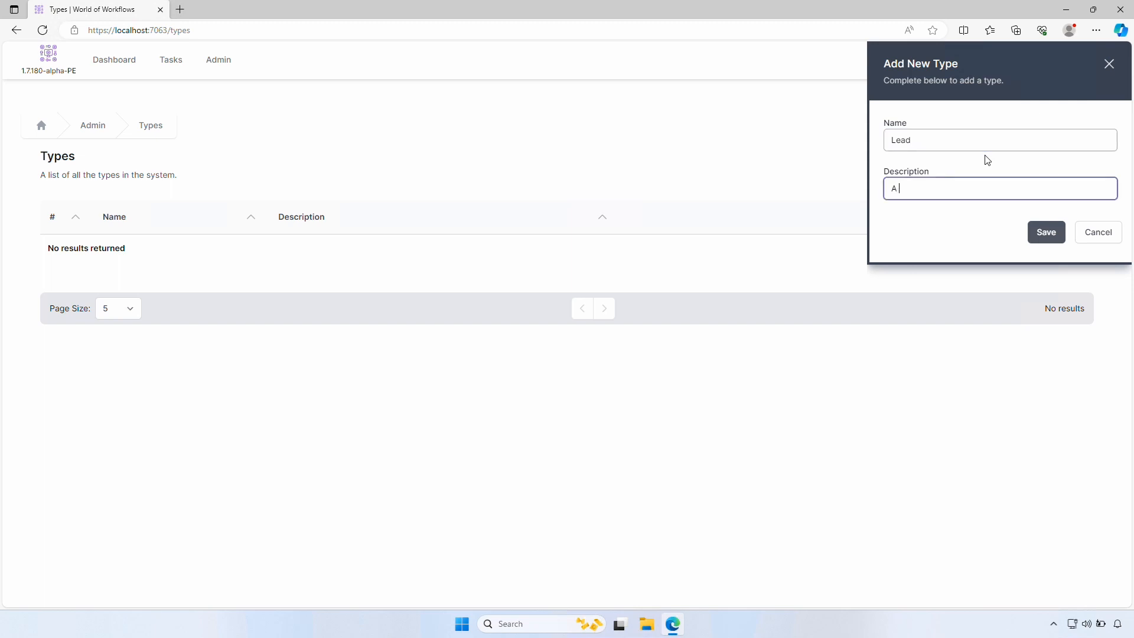
pyautogui.write('Lead')
pyautogui.click(1046, 233)
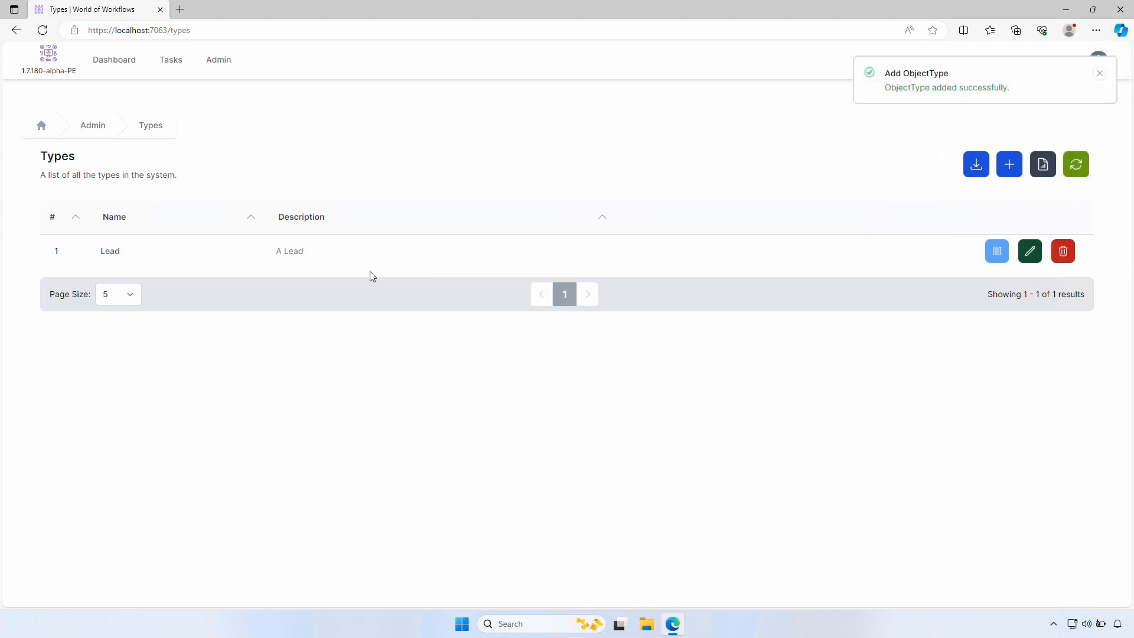
pyautogui.click(999, 258)
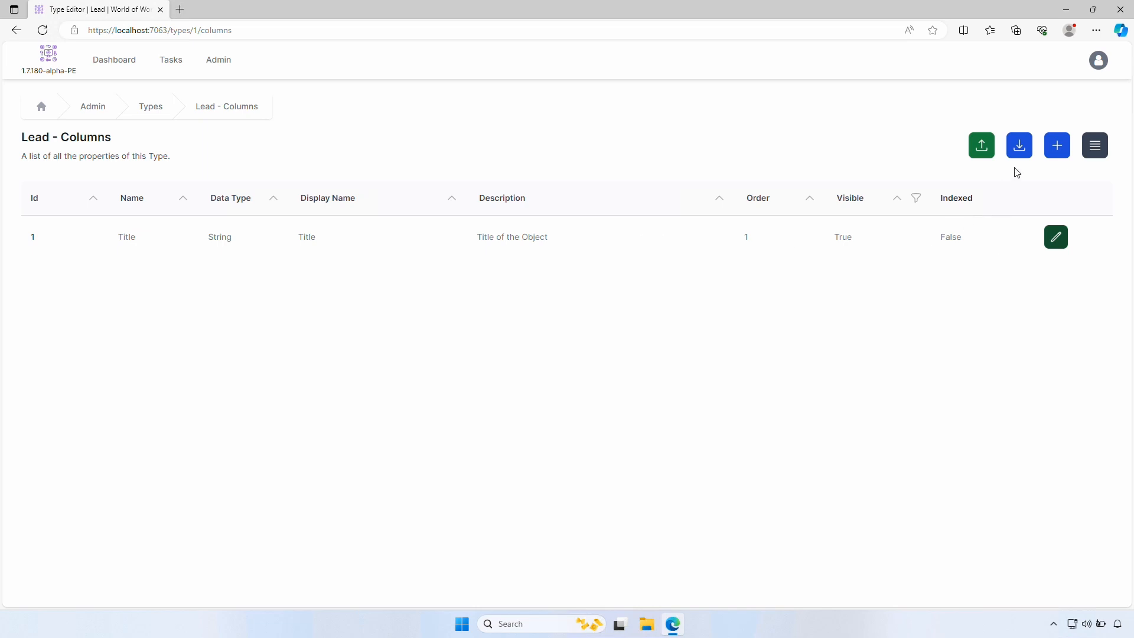
# Add FirstName and LastName columns to Lead, displayed as 'First Name' and 'Last Name'
pyautogui.click(1059, 155)
pyautogui.click(970, 143)
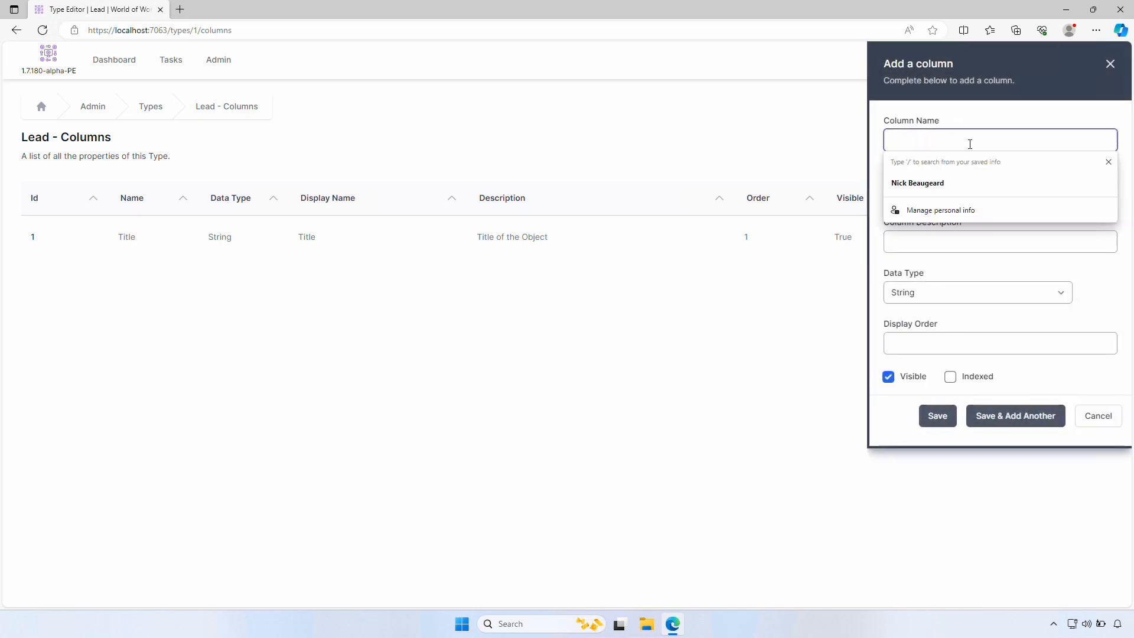
pyautogui.write('FirstName')
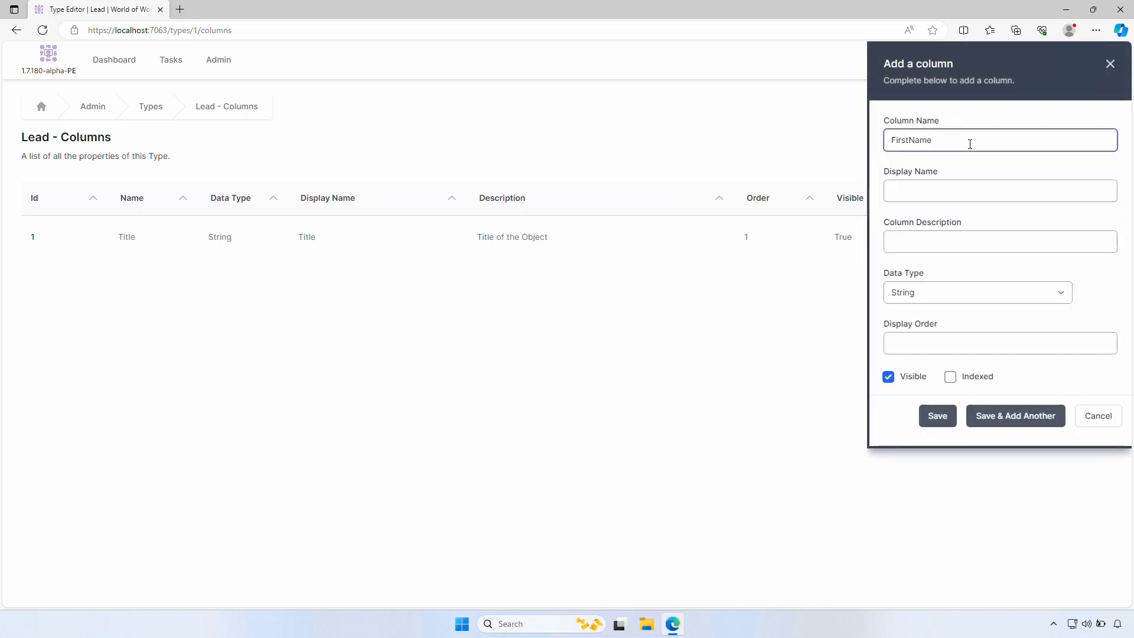
pyautogui.press('Tab')
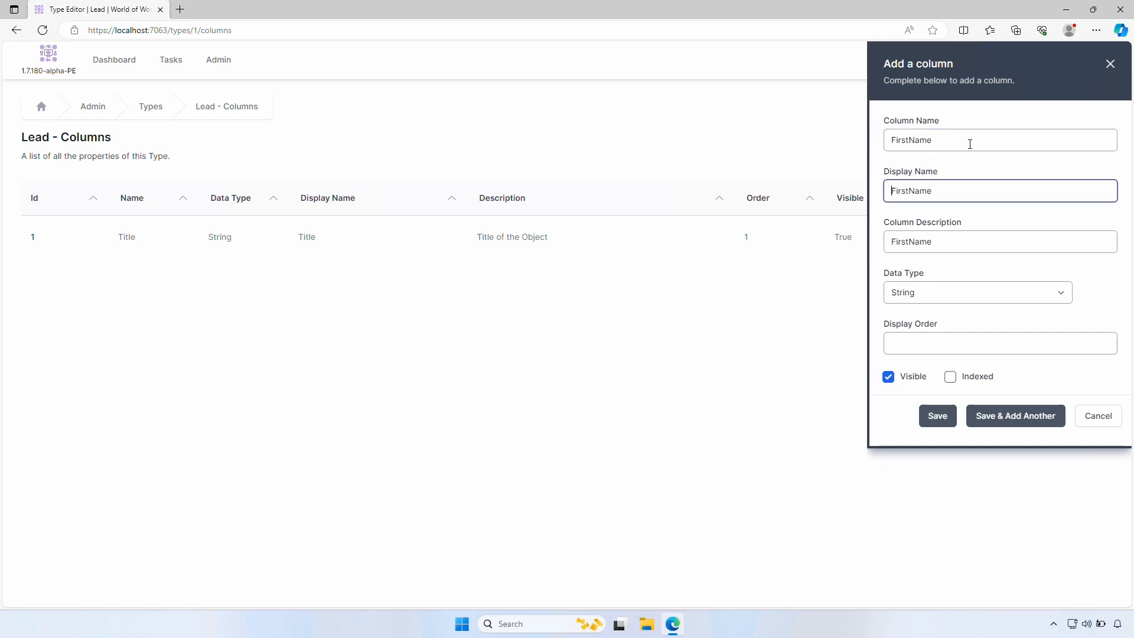
pyautogui.press('Right')
pyautogui.press('Right')
pyautogui.press('Right')
pyautogui.press('Right')
pyautogui.press('Tab')
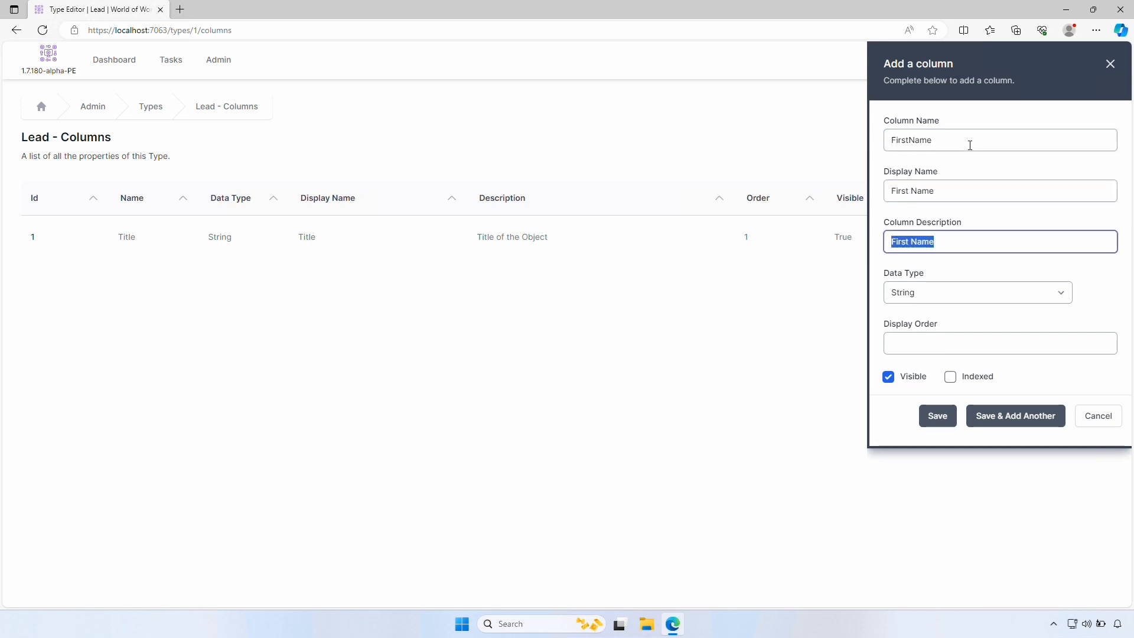
pyautogui.click(1021, 416)
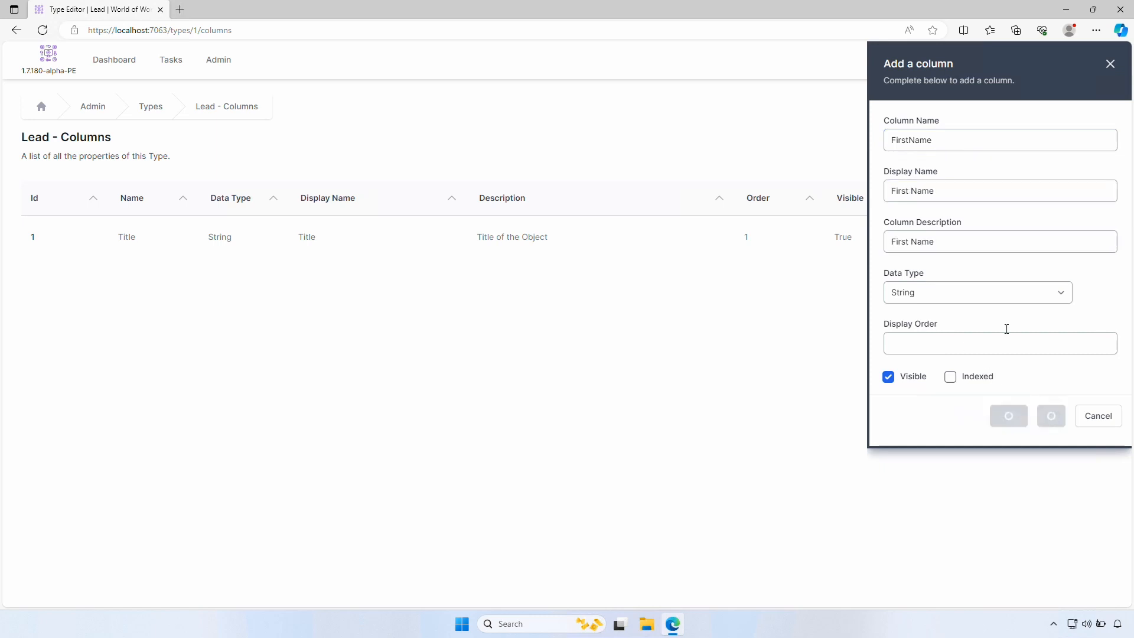
pyautogui.click(971, 141)
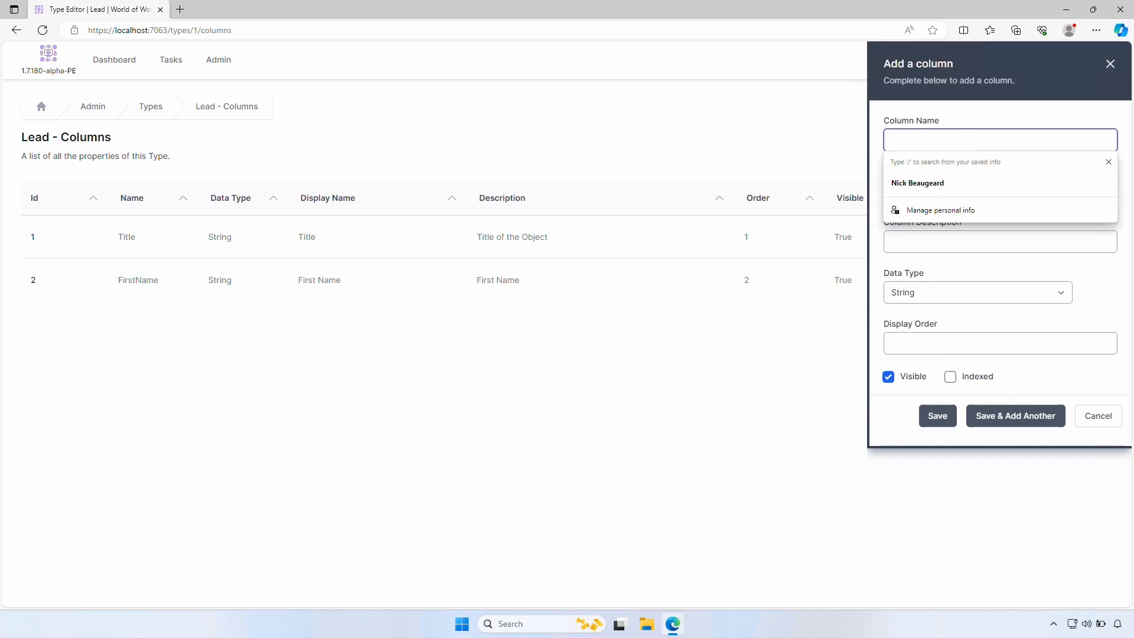
pyautogui.write('LastName')
pyautogui.press('Tab')
pyautogui.press('Home')
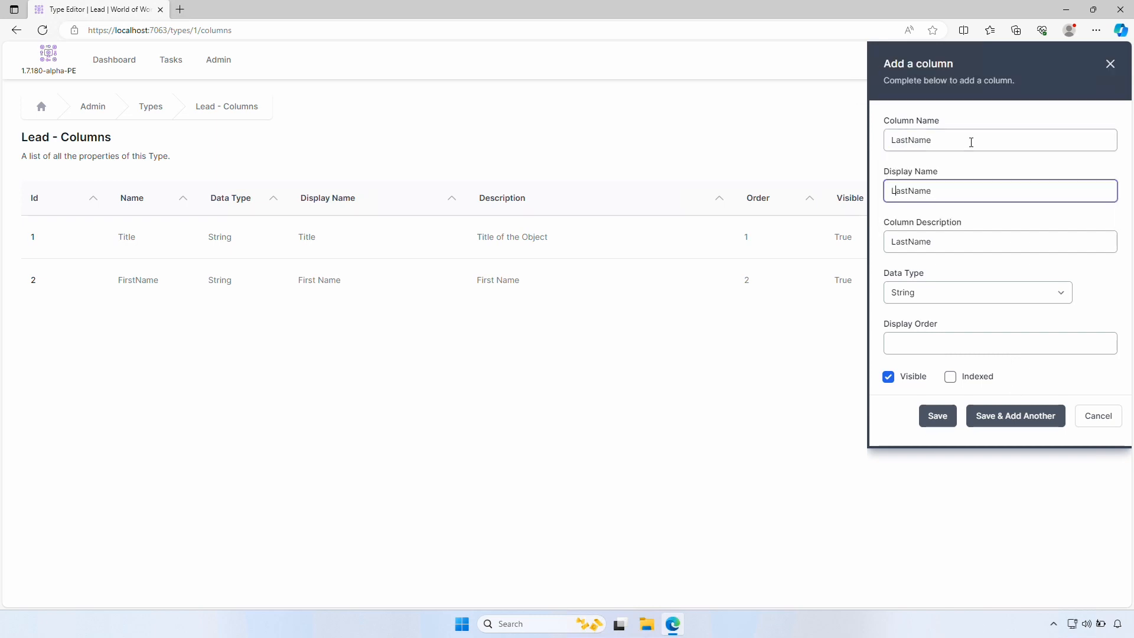
pyautogui.press('Right')
pyautogui.press('Right')
pyautogui.press('Right')
pyautogui.press('Right')
pyautogui.press('Tab')
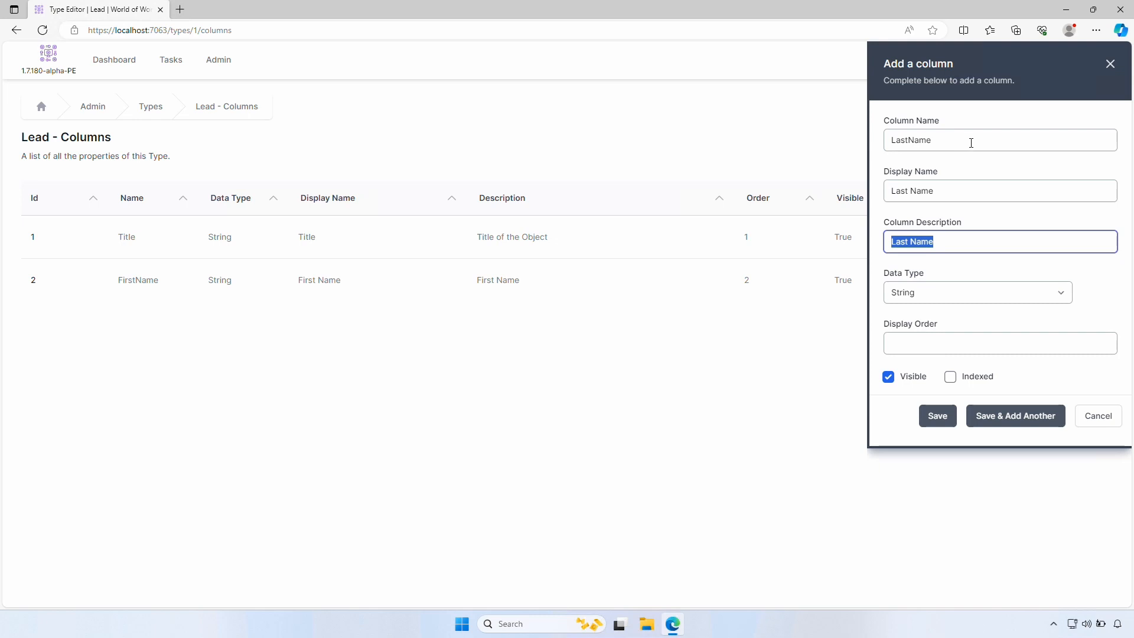
pyautogui.click(1022, 424)
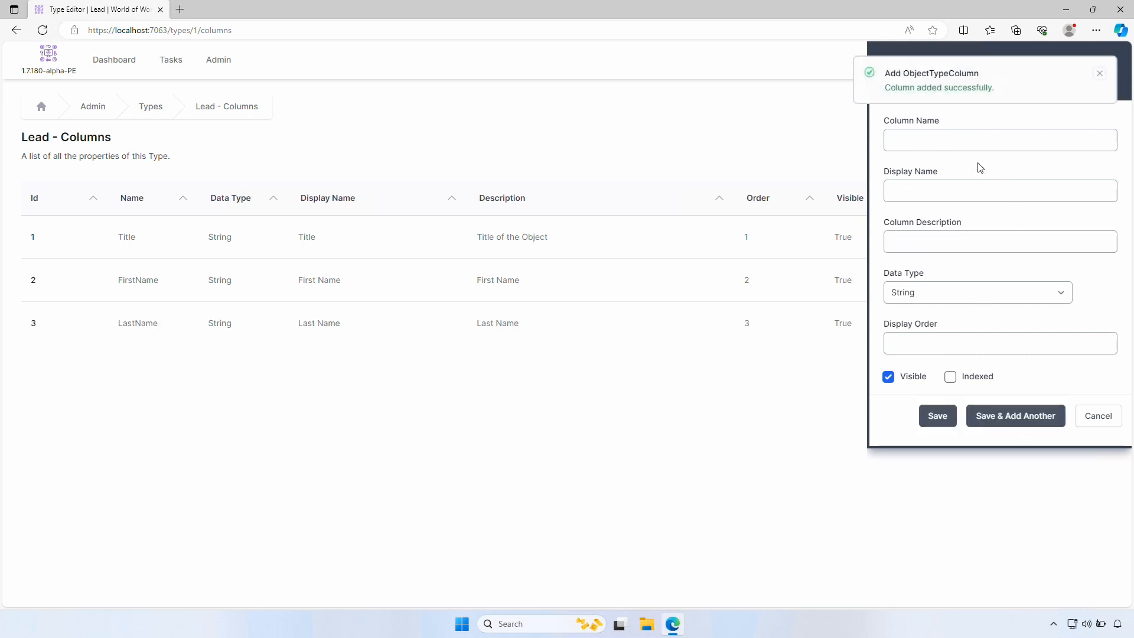
# Add Phone and Email columns to Lead
pyautogui.click(947, 142)
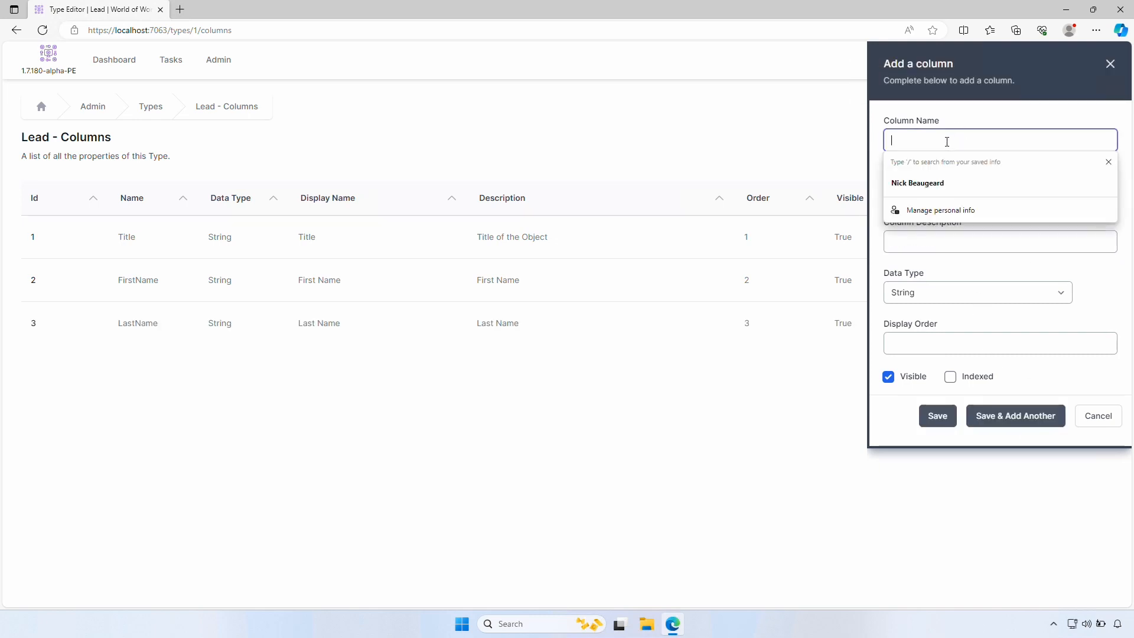
pyautogui.write('Phone')
pyautogui.press('Tab')
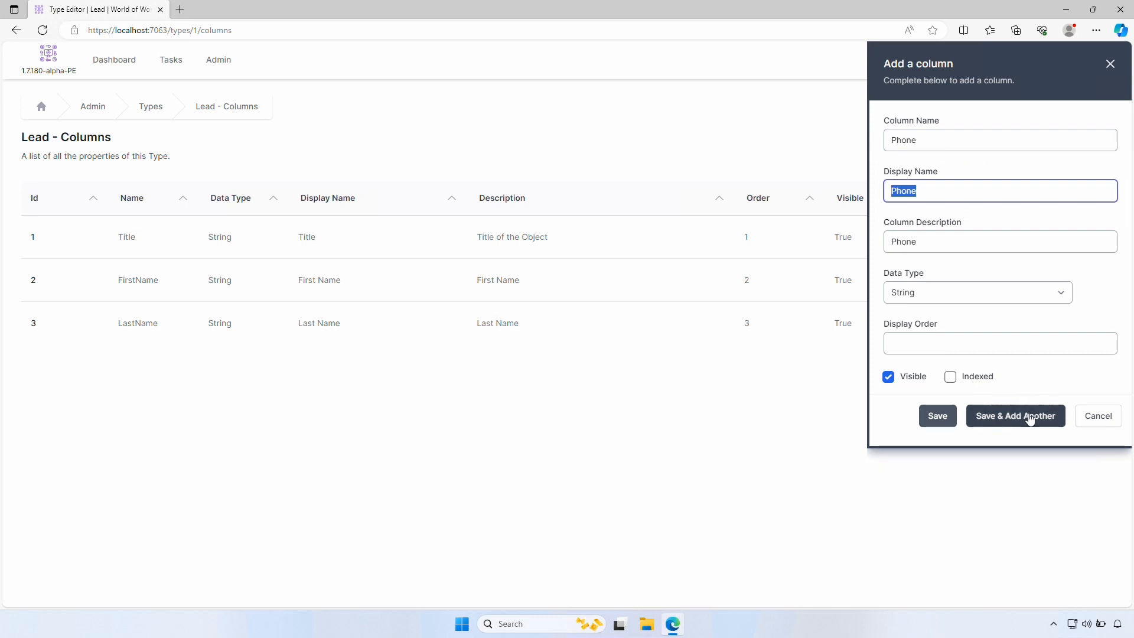
pyautogui.click(1034, 416)
pyautogui.click(944, 140)
pyautogui.write('Email')
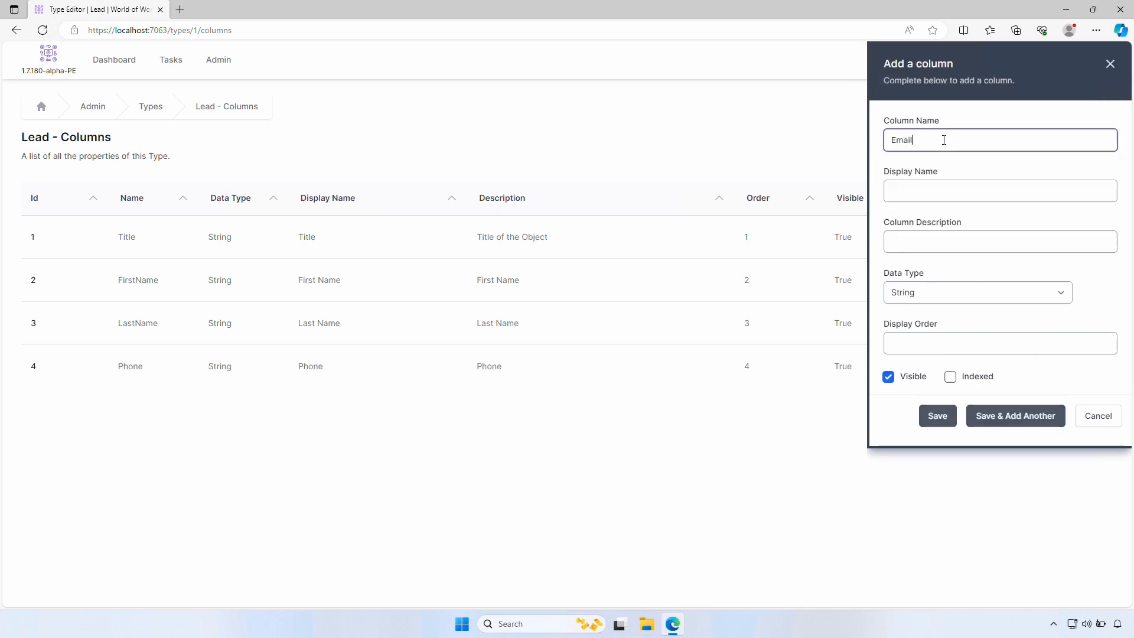
pyautogui.press('Tab')
pyautogui.click(1013, 414)
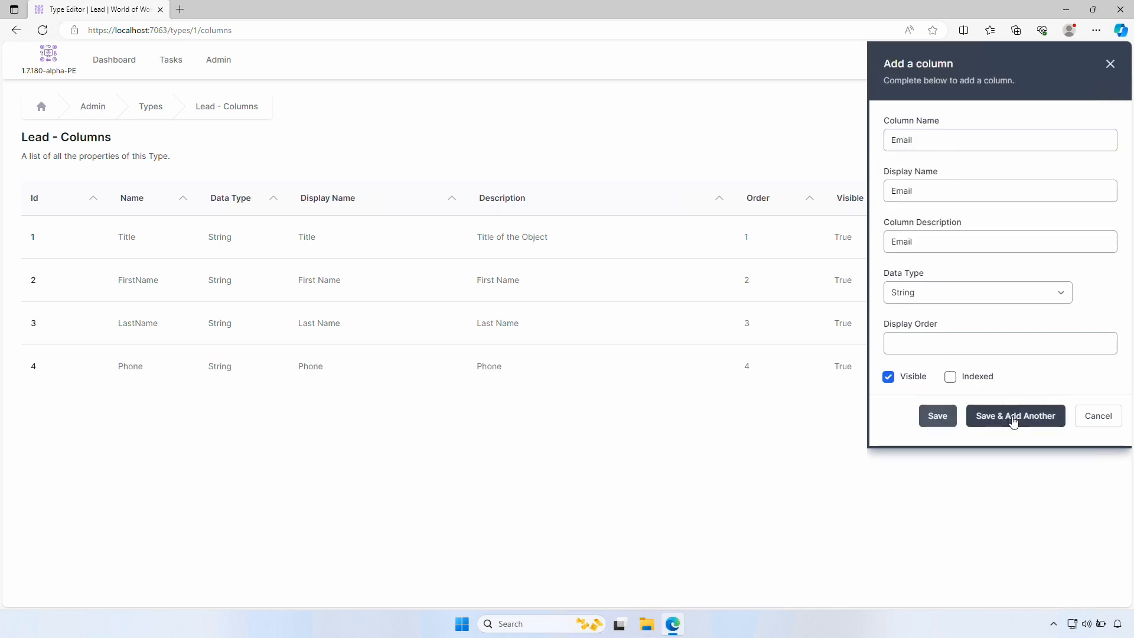
# Add an EstValue column displayed as Estimated Value with data type Decimal 2
pyautogui.click(935, 143)
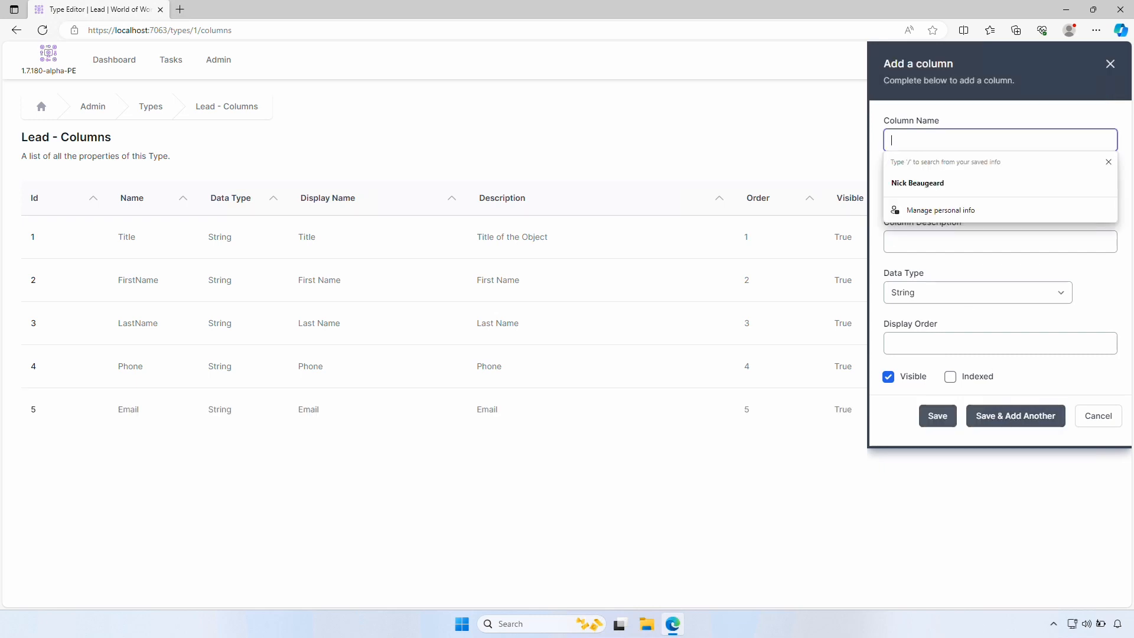
pyautogui.write('EstValue')
pyautogui.press('Tab')
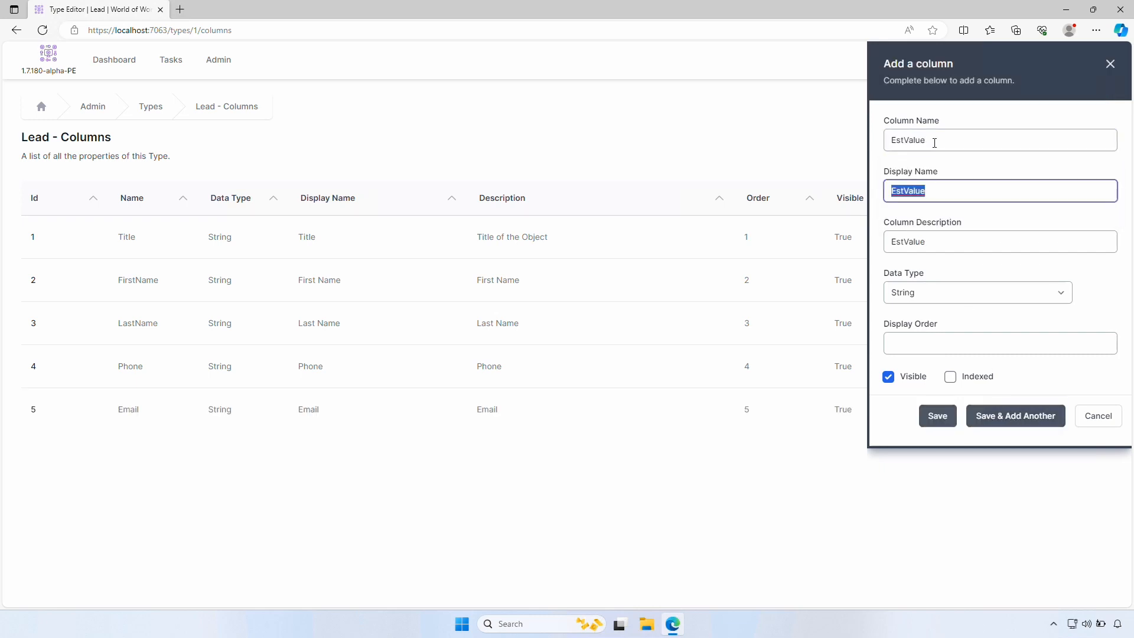
pyautogui.write('Esi')
pyautogui.write('imated Val')
pyautogui.write('ue')
pyautogui.press('Tab')
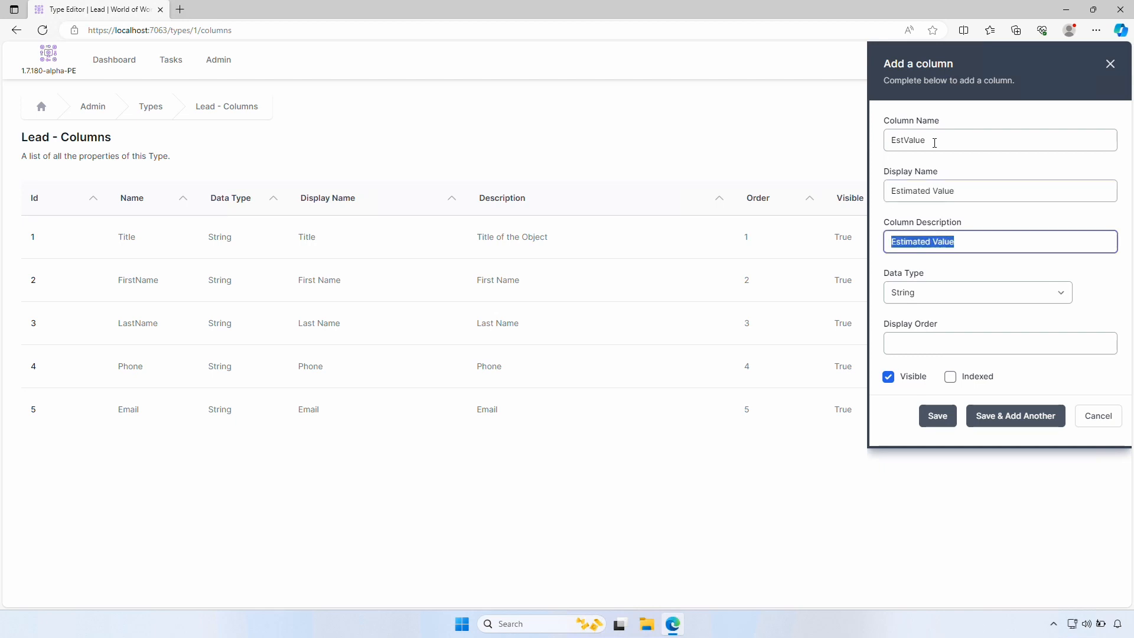
pyautogui.press('Tab')
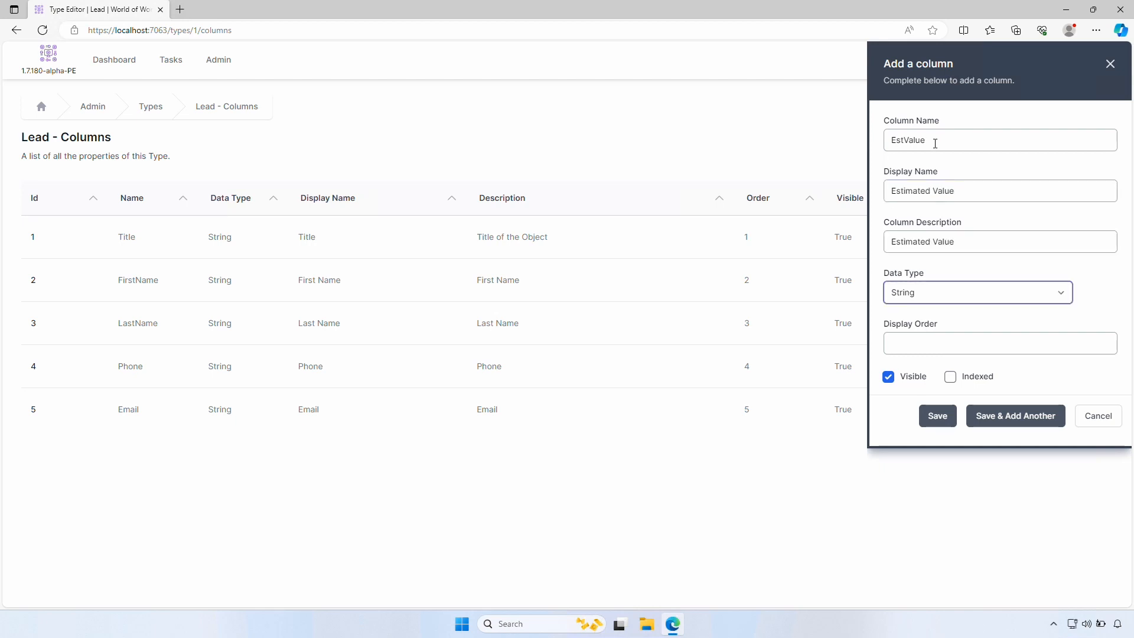
pyautogui.click(978, 293)
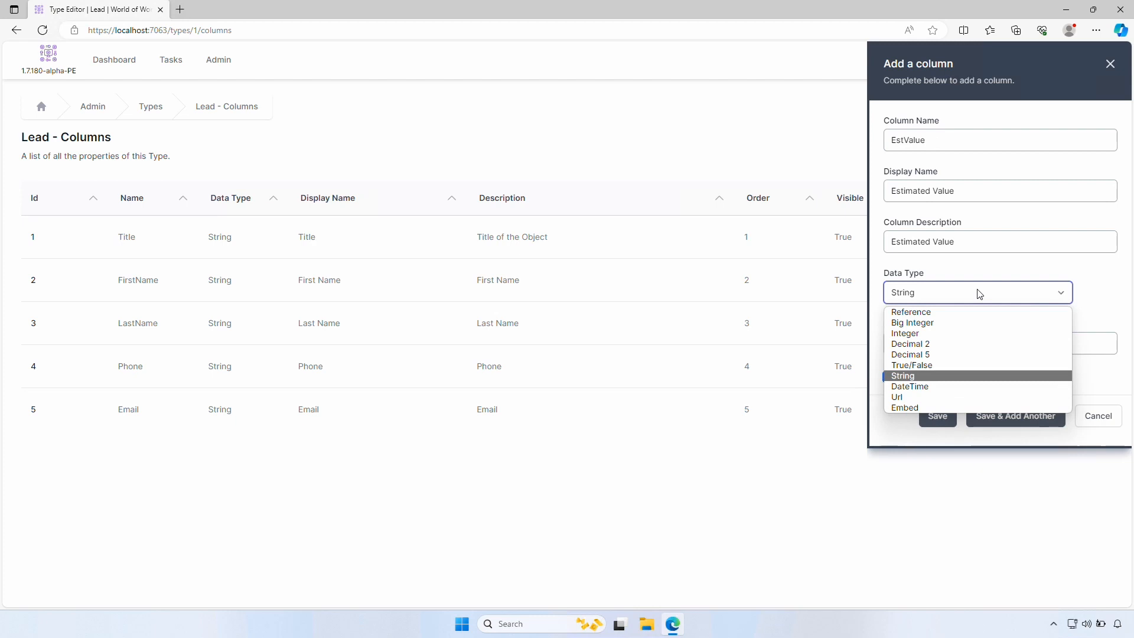
pyautogui.click(952, 348)
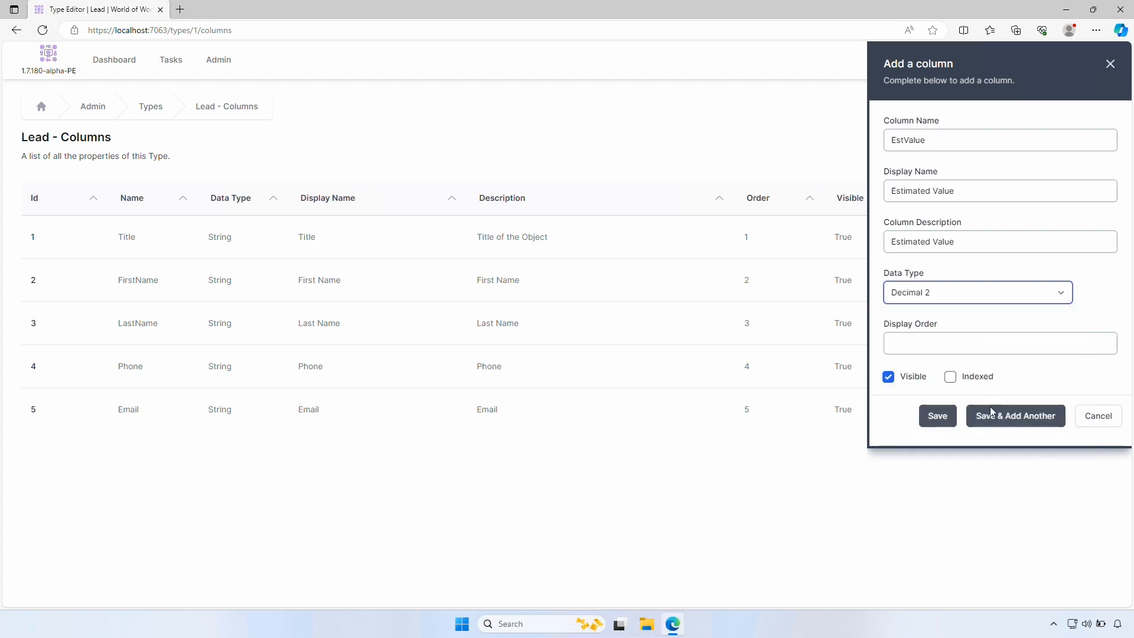
pyautogui.click(995, 417)
# Add a CloseDate column of type DateTime and return to the Types list
pyautogui.click(948, 137)
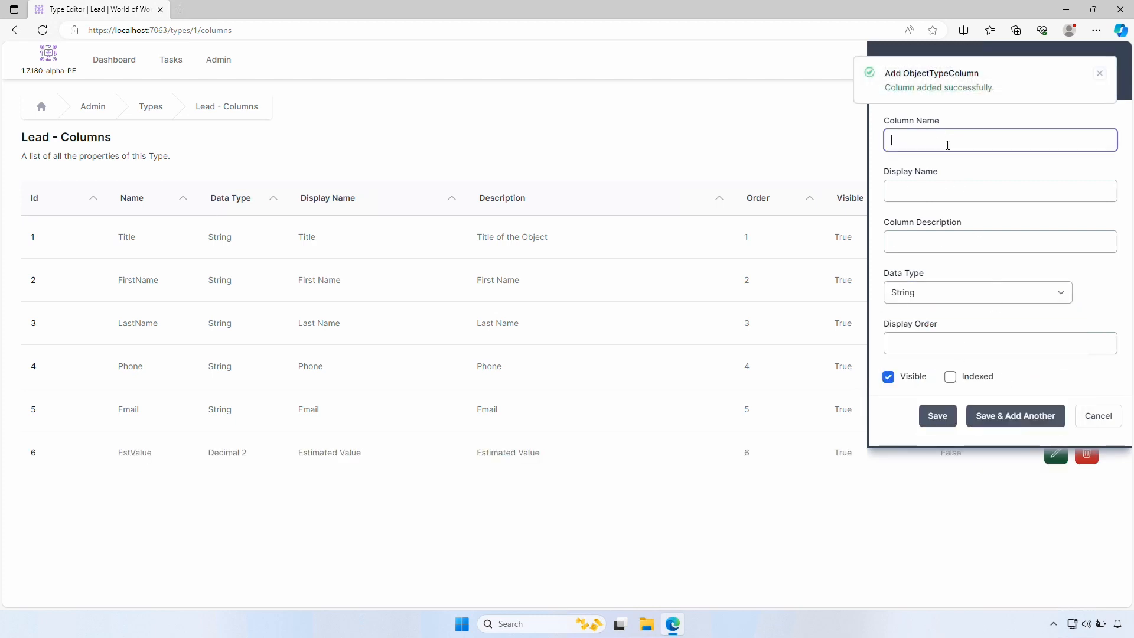
pyautogui.write('CloseDate')
pyautogui.press('Tab')
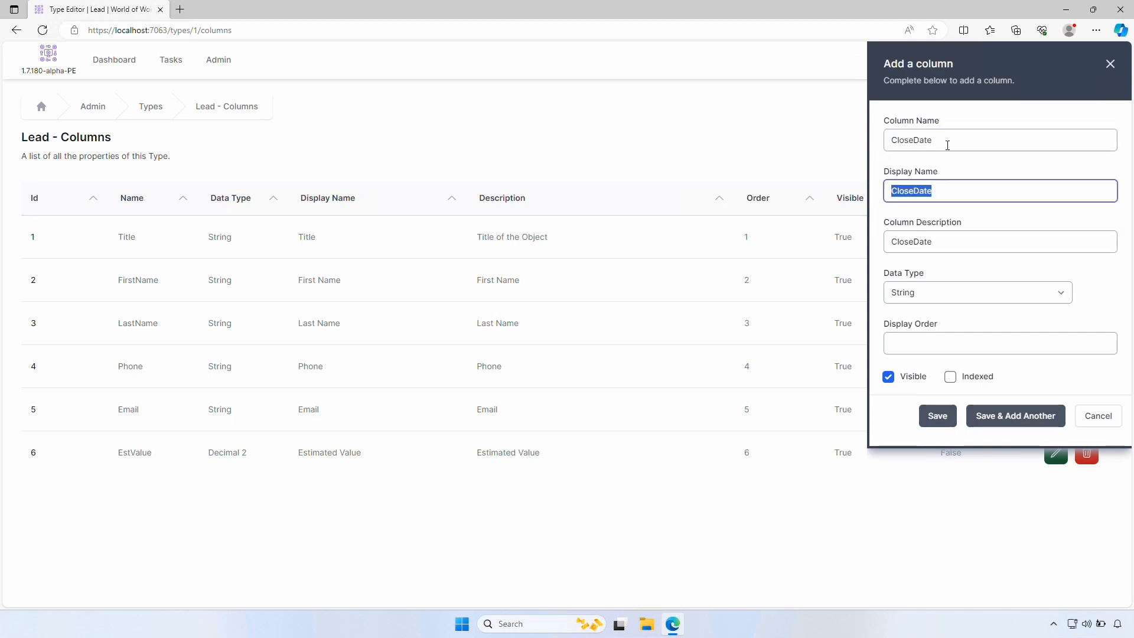
pyautogui.press('Tab')
pyautogui.press('Tab')
pyautogui.press('d')
pyautogui.press('a')
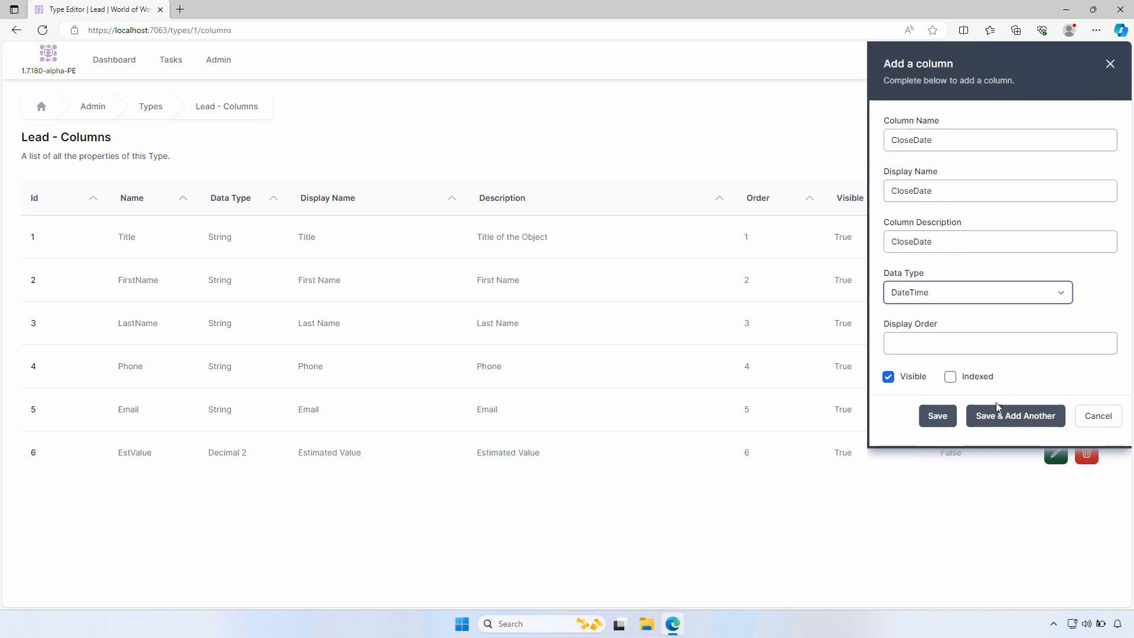
pyautogui.click(938, 416)
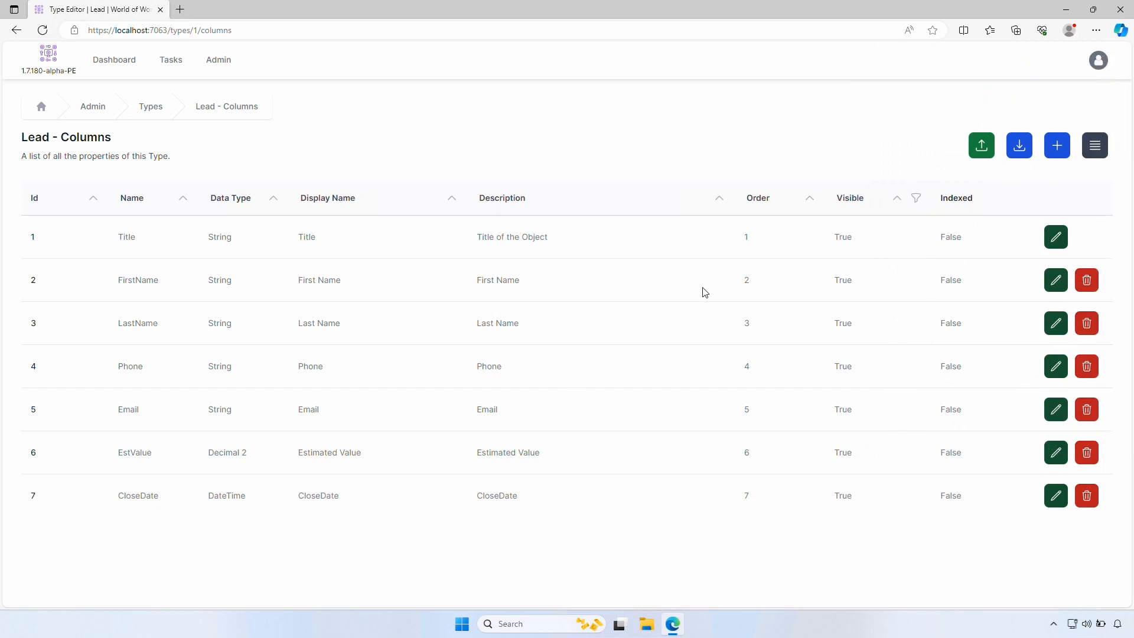
pyautogui.click(151, 107)
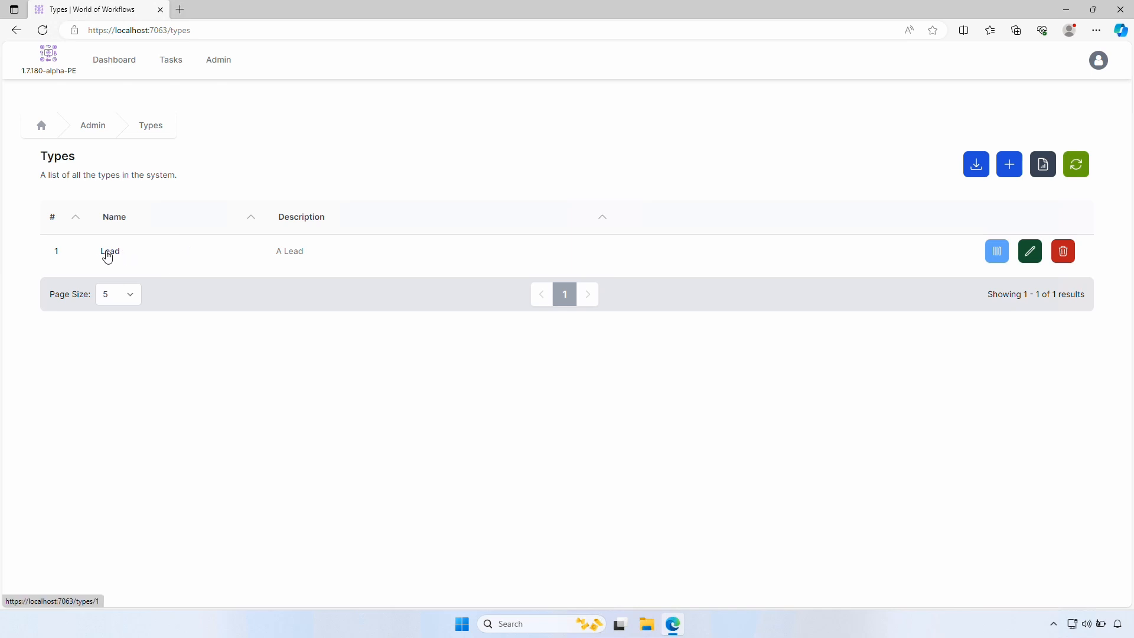
# Start a new lead titled 'New Lead' with the contact's first name, last name, phone and e-mail
pyautogui.click(107, 254)
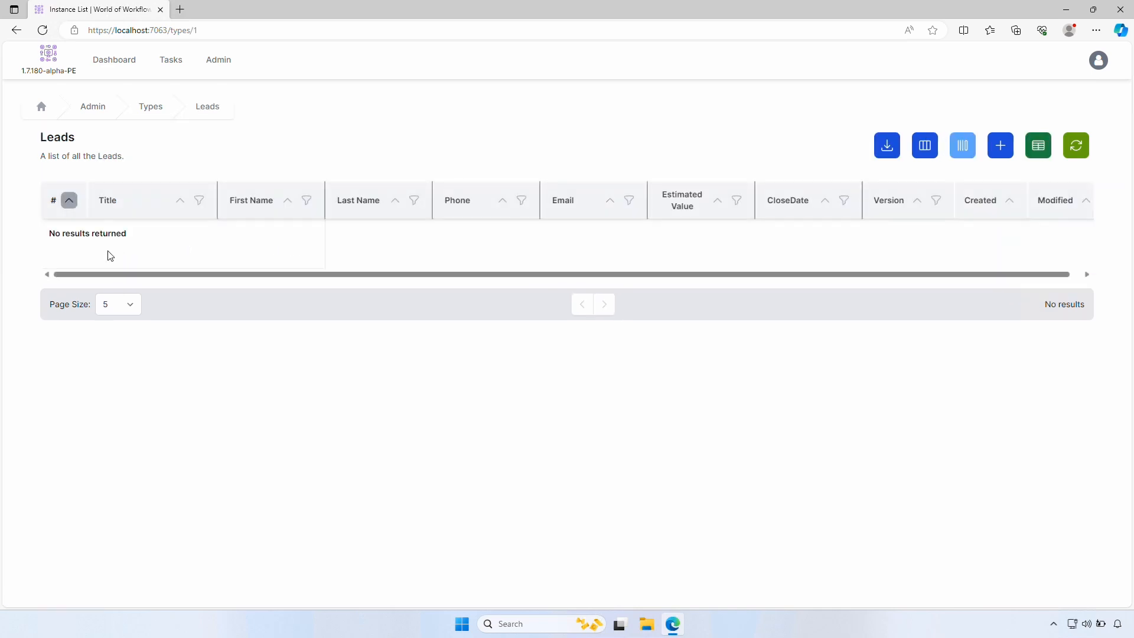
pyautogui.click(1004, 152)
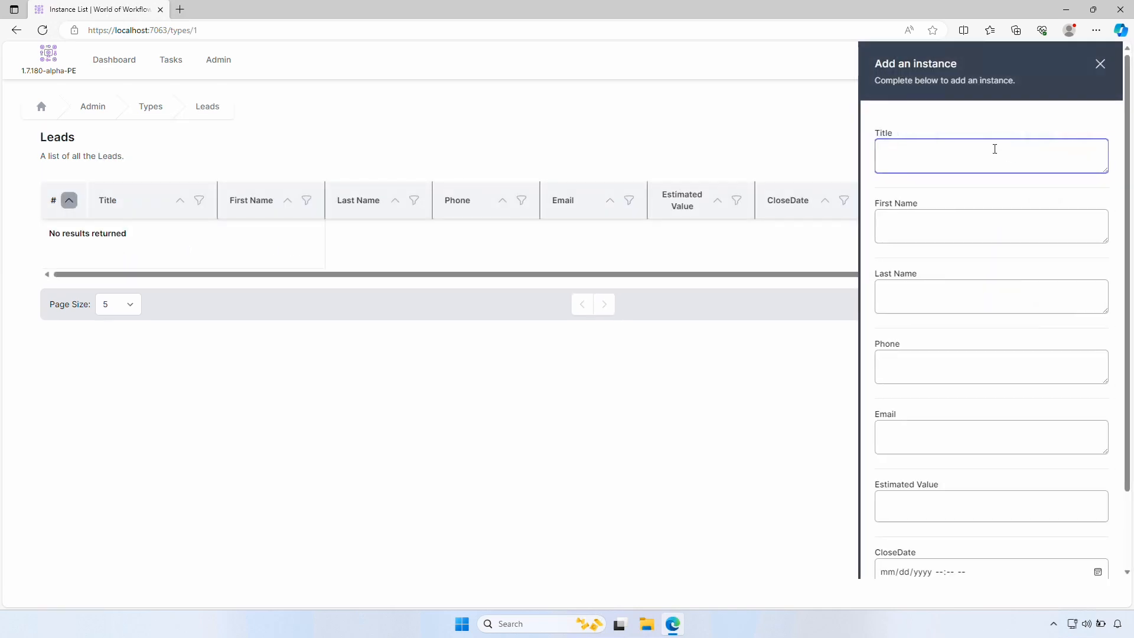
pyautogui.press('Tab')
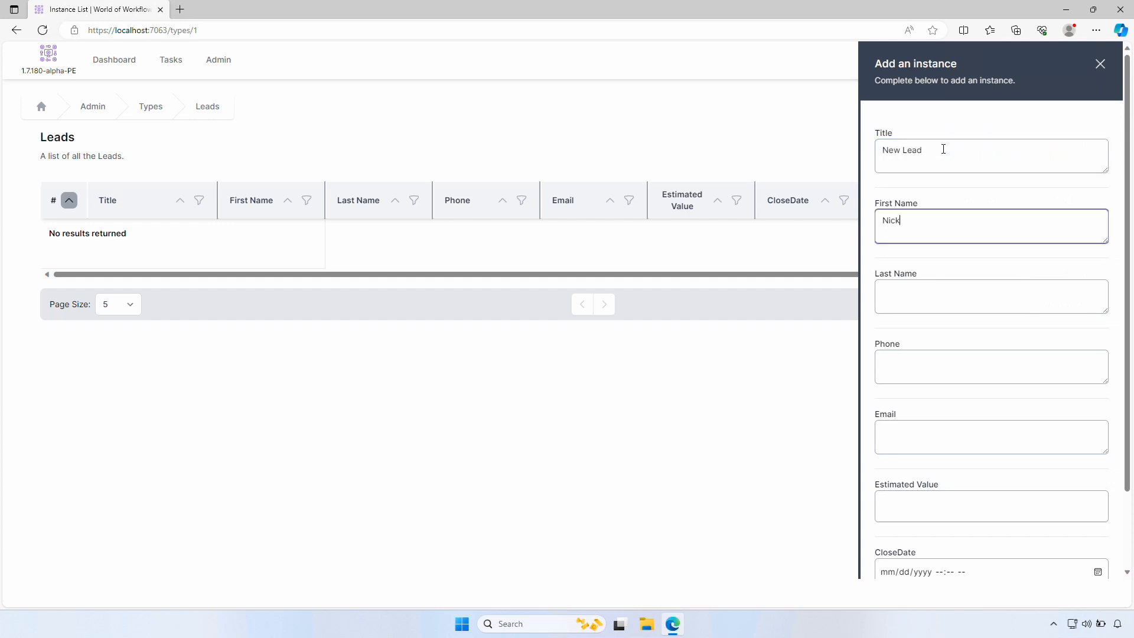
pyautogui.press('Tab')
pyautogui.press('Tab')
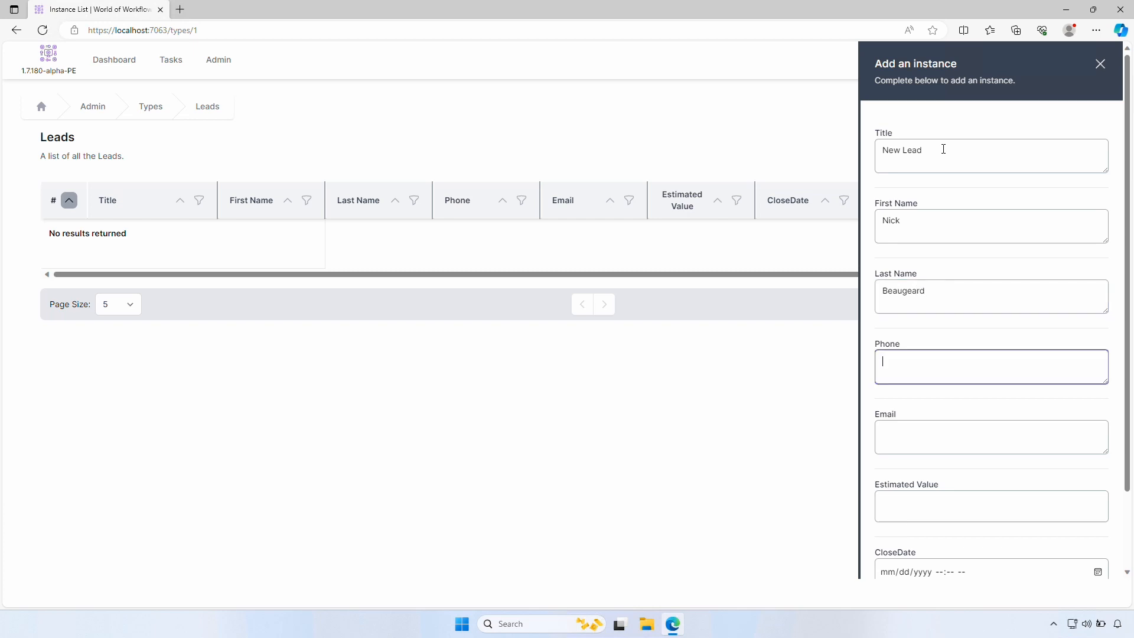
pyautogui.press('Tab')
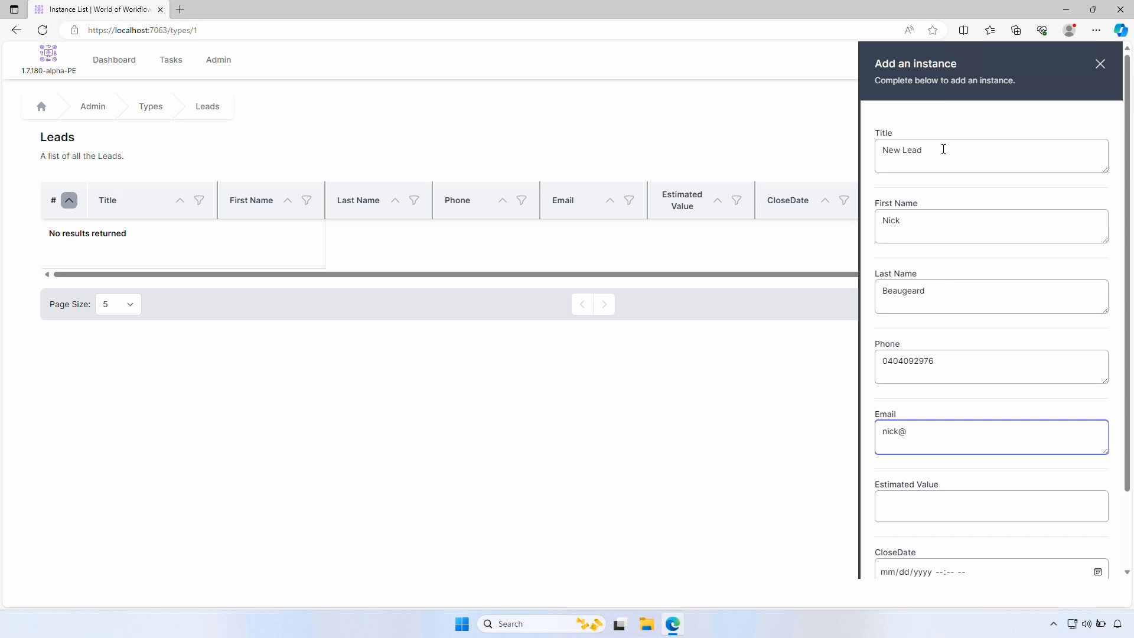
# Give the lead Estimated Value 1000 and today's close date, save it, and toggle Inline Edit on and off
pyautogui.press('Tab')
pyautogui.write('1000')
pyautogui.press('Tab')
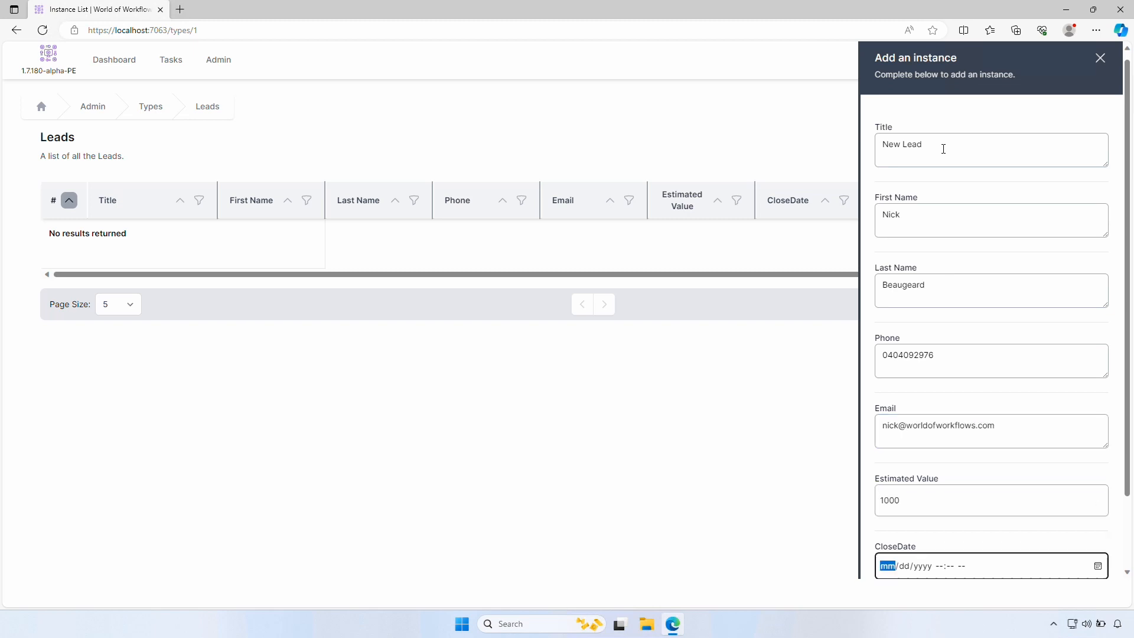
pyautogui.click(1098, 567)
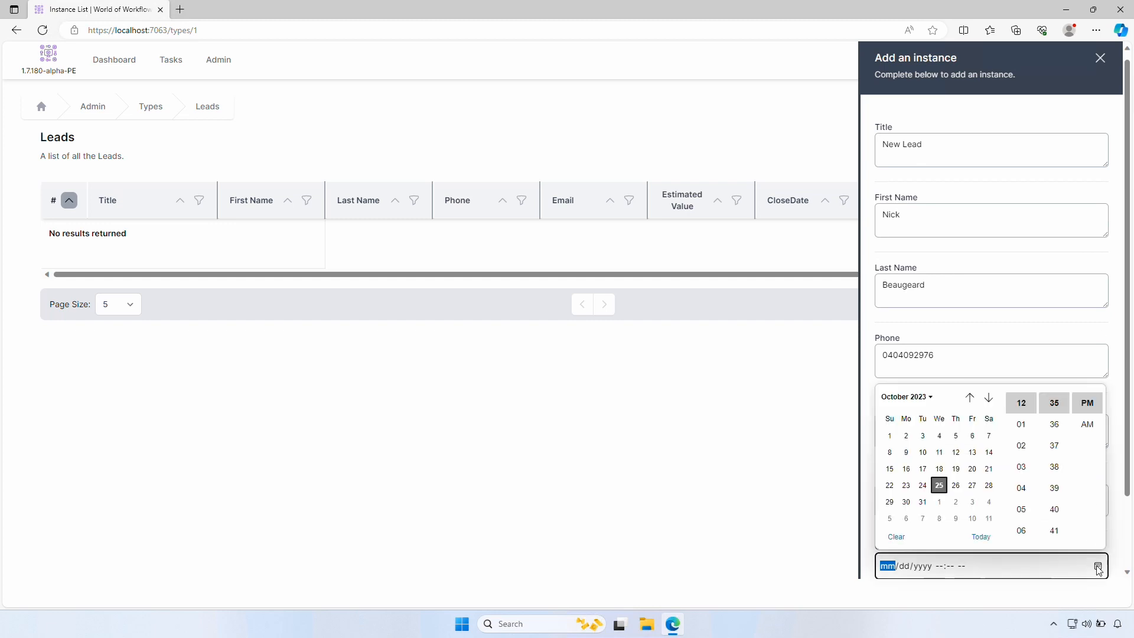
pyautogui.click(980, 536)
pyautogui.click(874, 477)
pyautogui.scroll(-2, 875, 479)
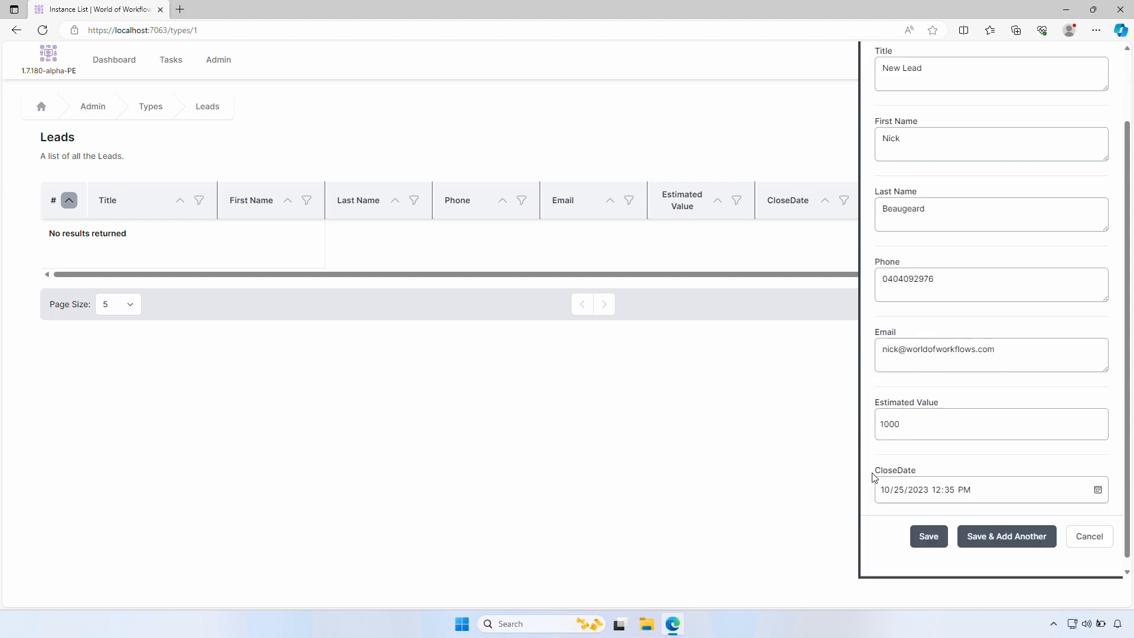
pyautogui.click(933, 527)
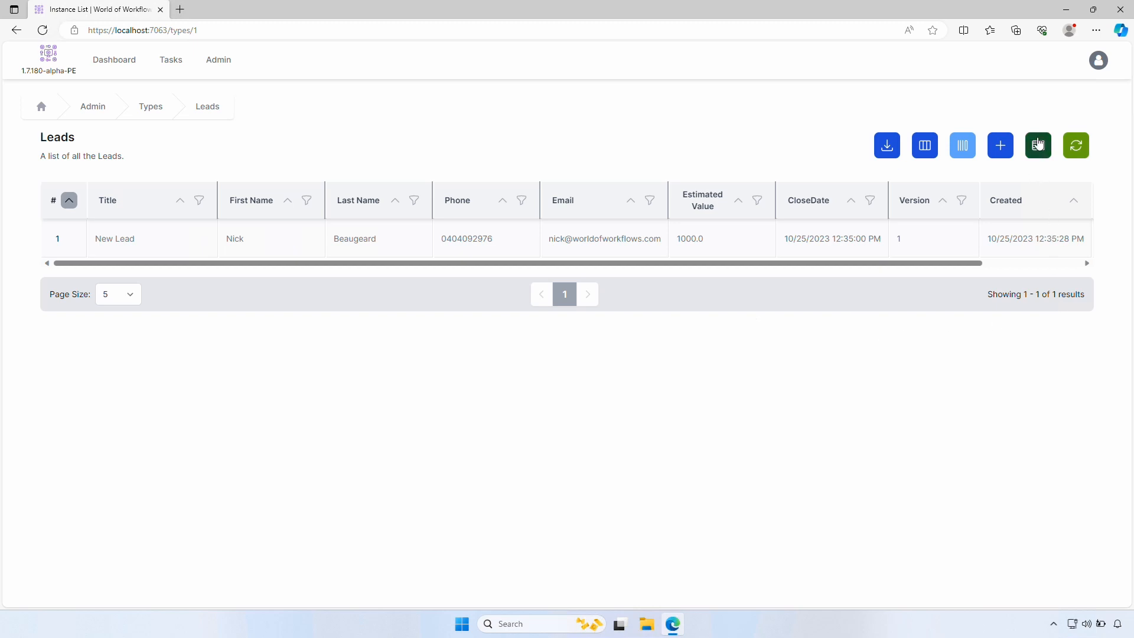
pyautogui.click(1039, 143)
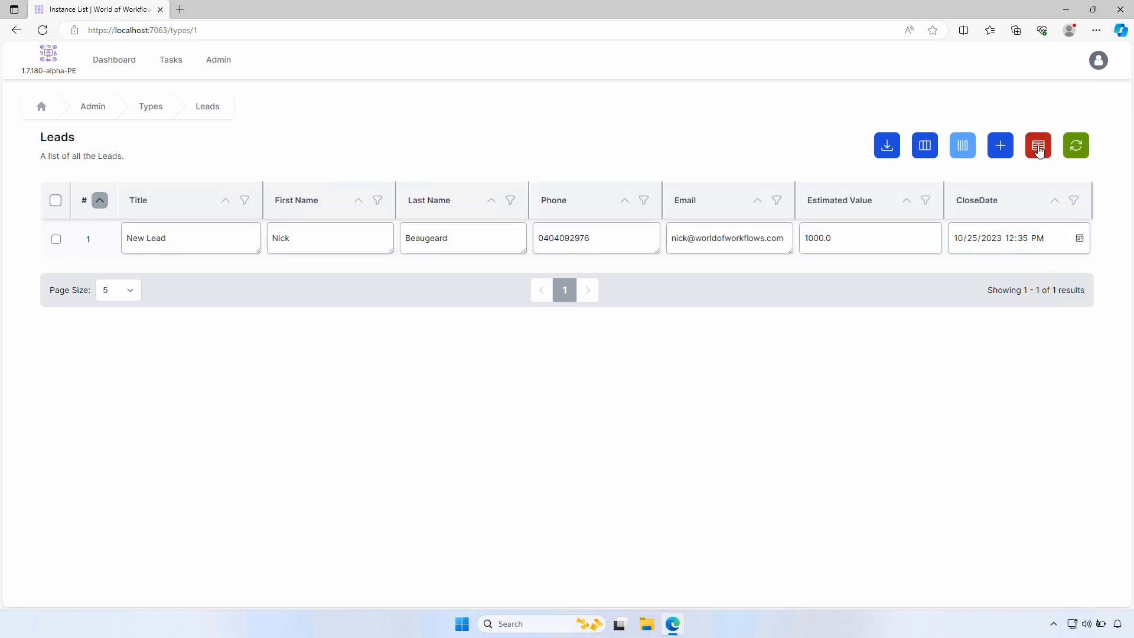
pyautogui.click(1040, 152)
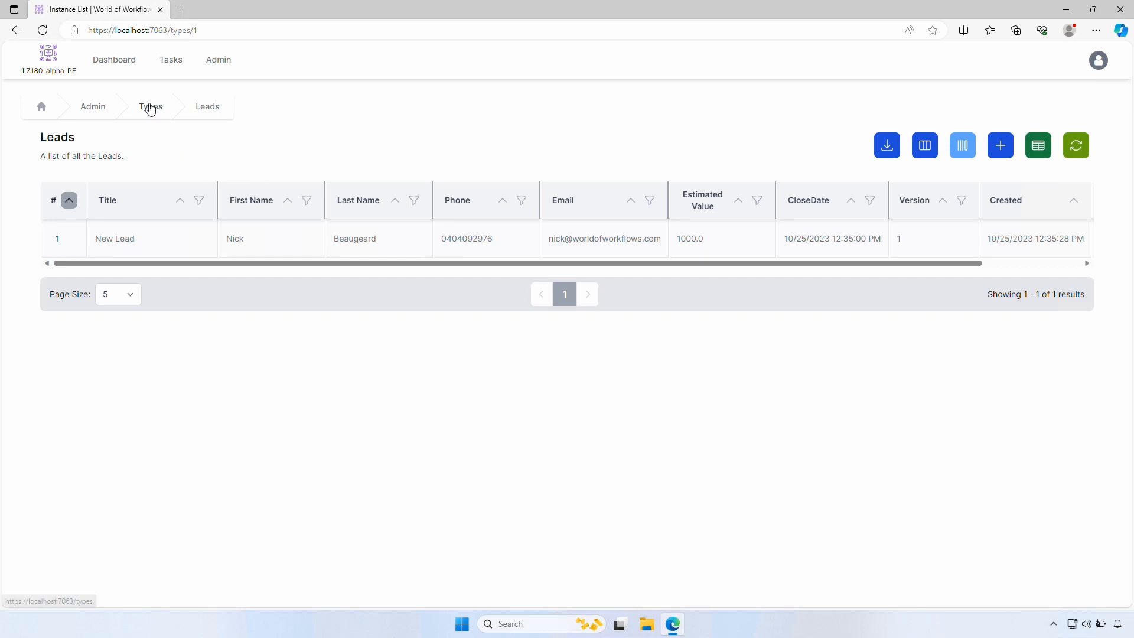
# Create a LeadStatus type described 'The Status of a Lead' and open its records
pyautogui.click(151, 106)
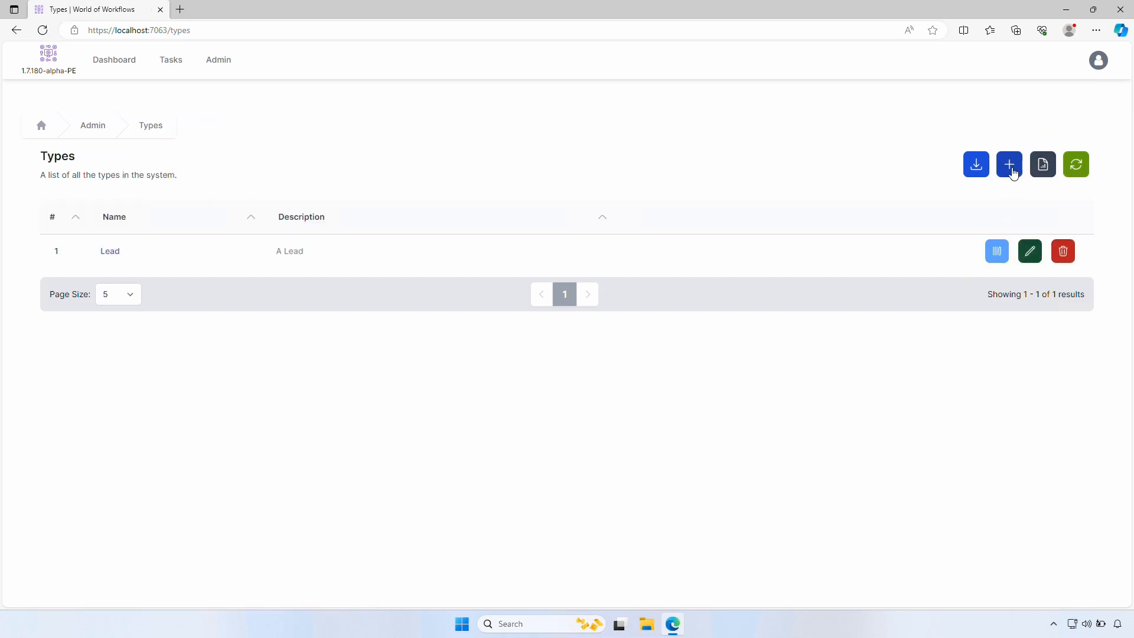
pyautogui.click(1010, 164)
pyautogui.write('Lead')
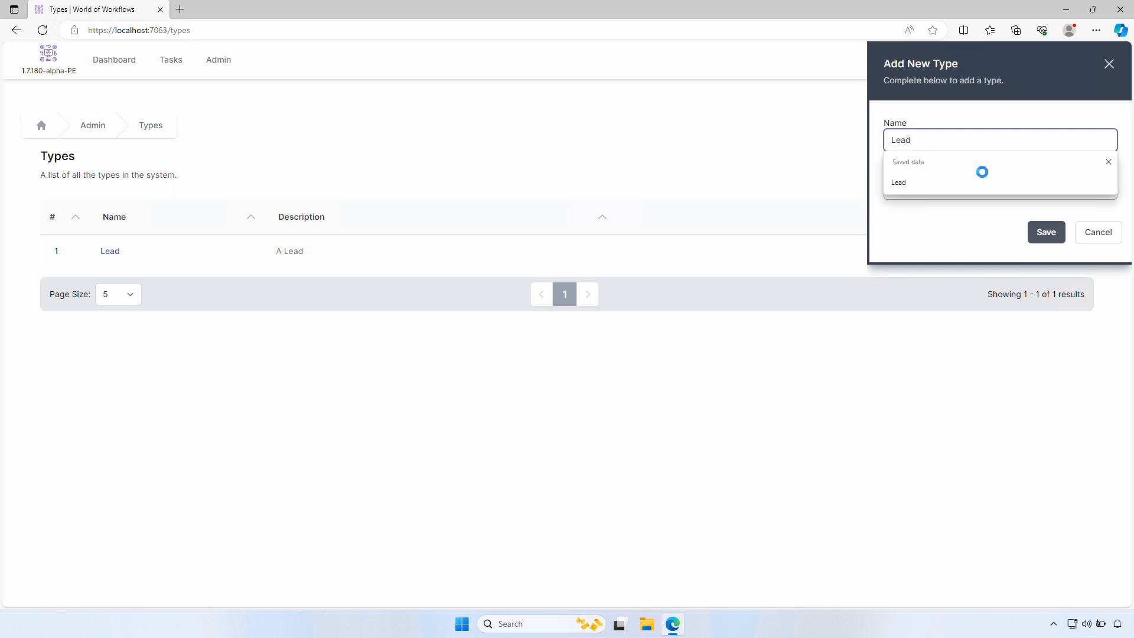
pyautogui.write('Status')
pyautogui.press('Tab')
pyautogui.write('The ')
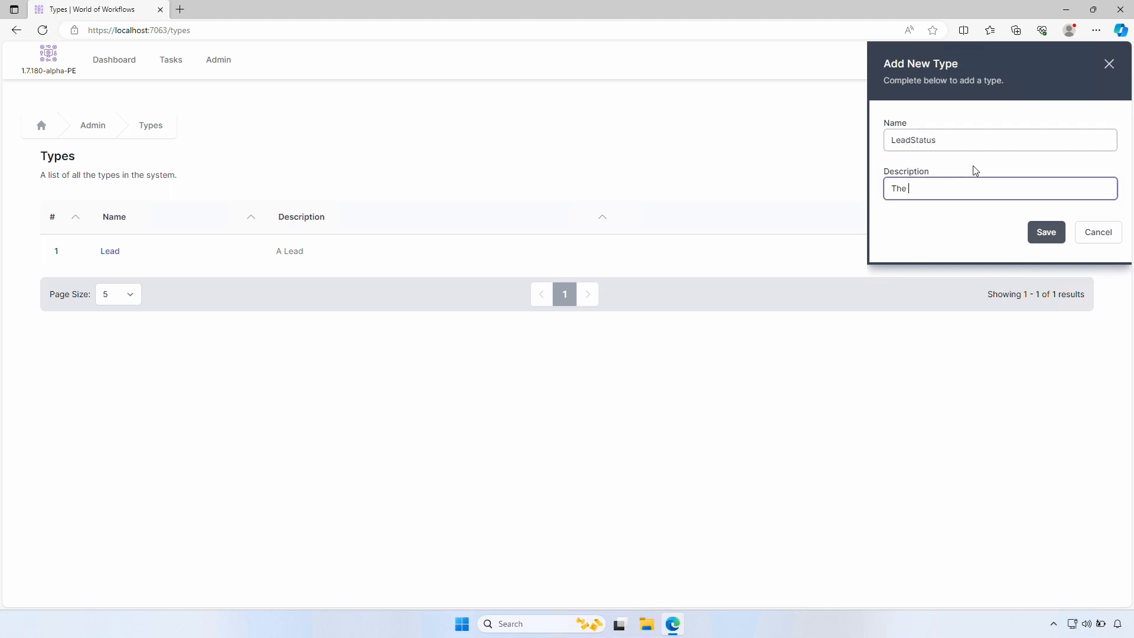
pyautogui.write('Status of a Lead')
pyautogui.click(1057, 238)
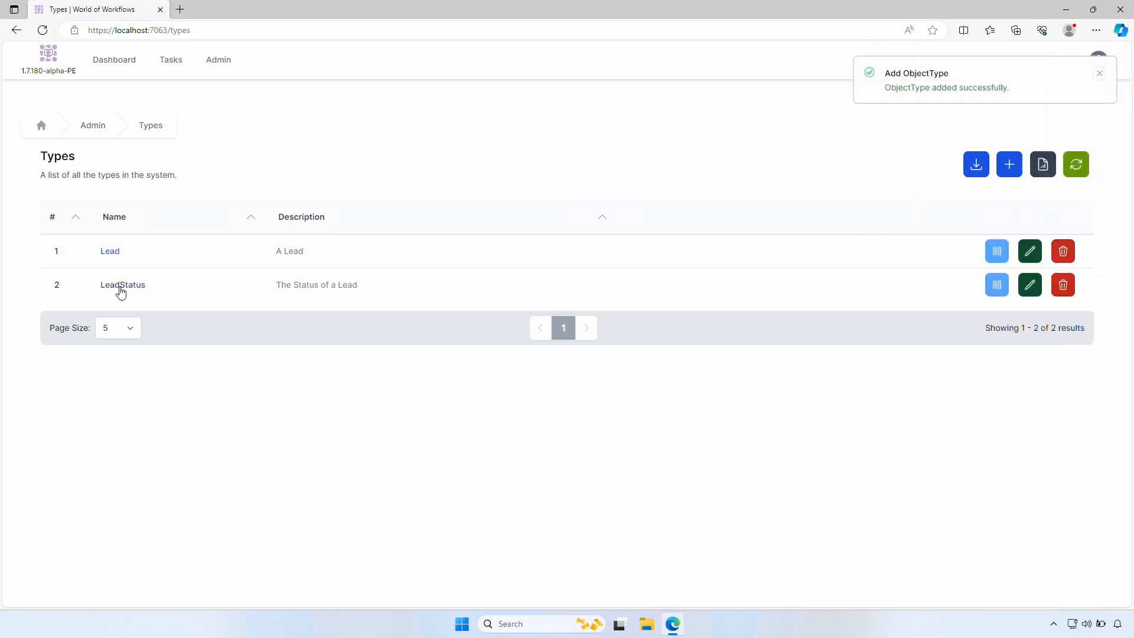
pyautogui.click(121, 286)
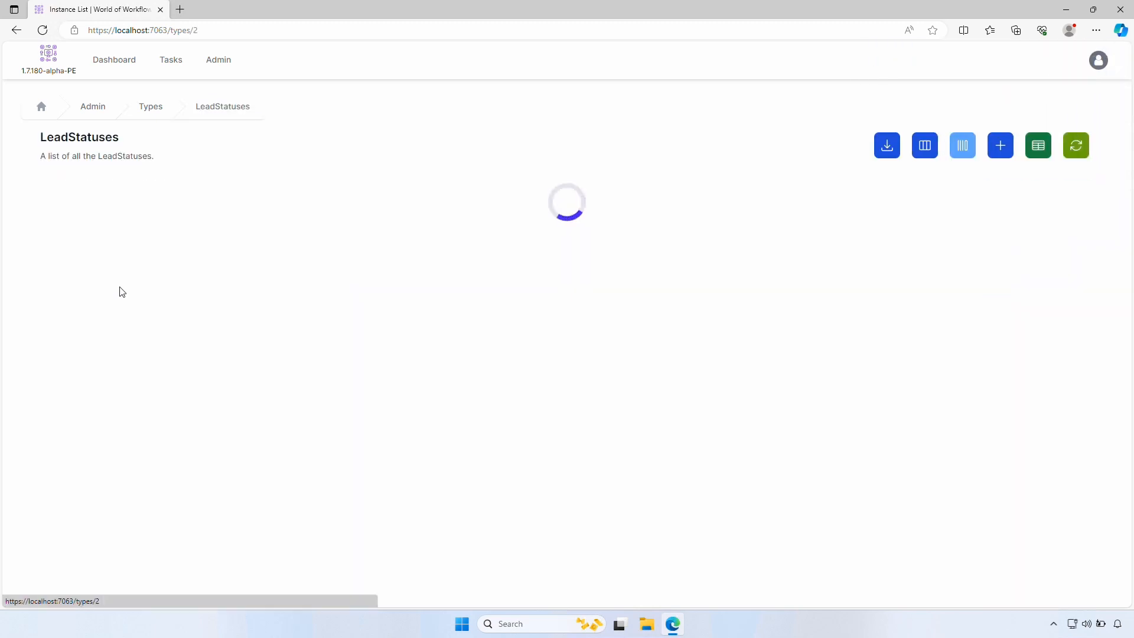
# Add the lead statuses New, Assigned and Contacted
pyautogui.click(1002, 149)
pyautogui.write('New')
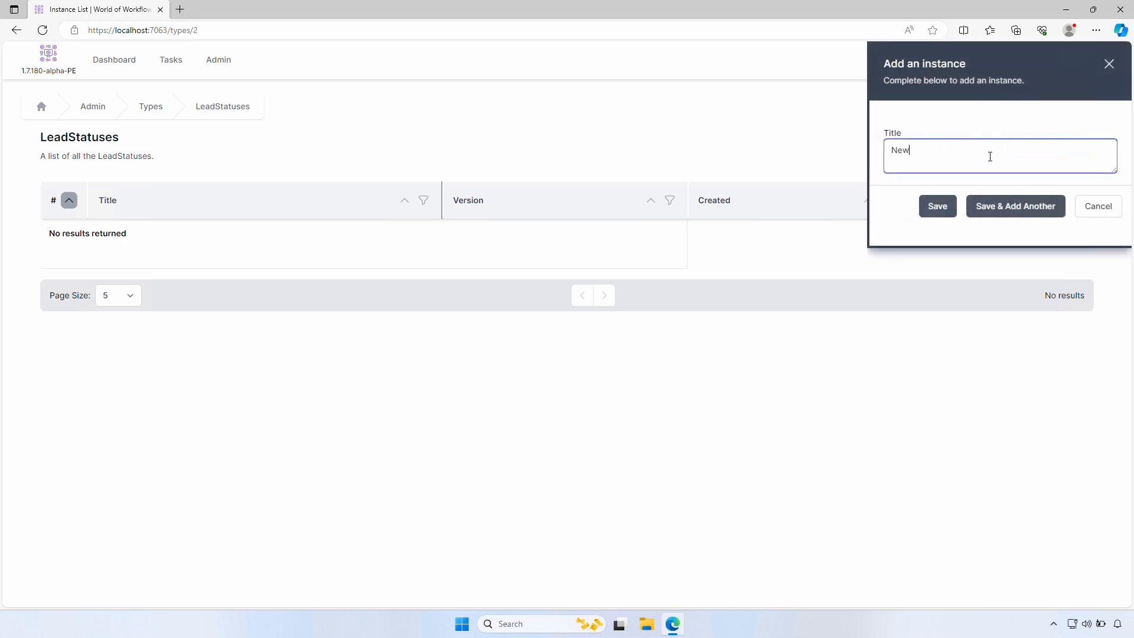
pyautogui.click(1002, 208)
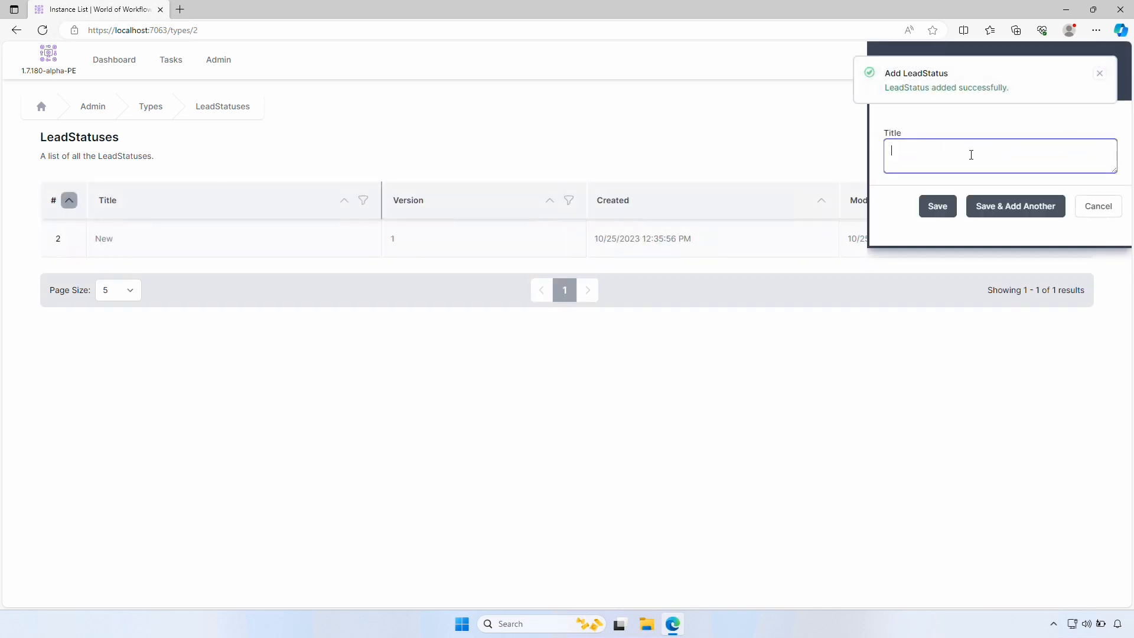
pyautogui.write('Assigned')
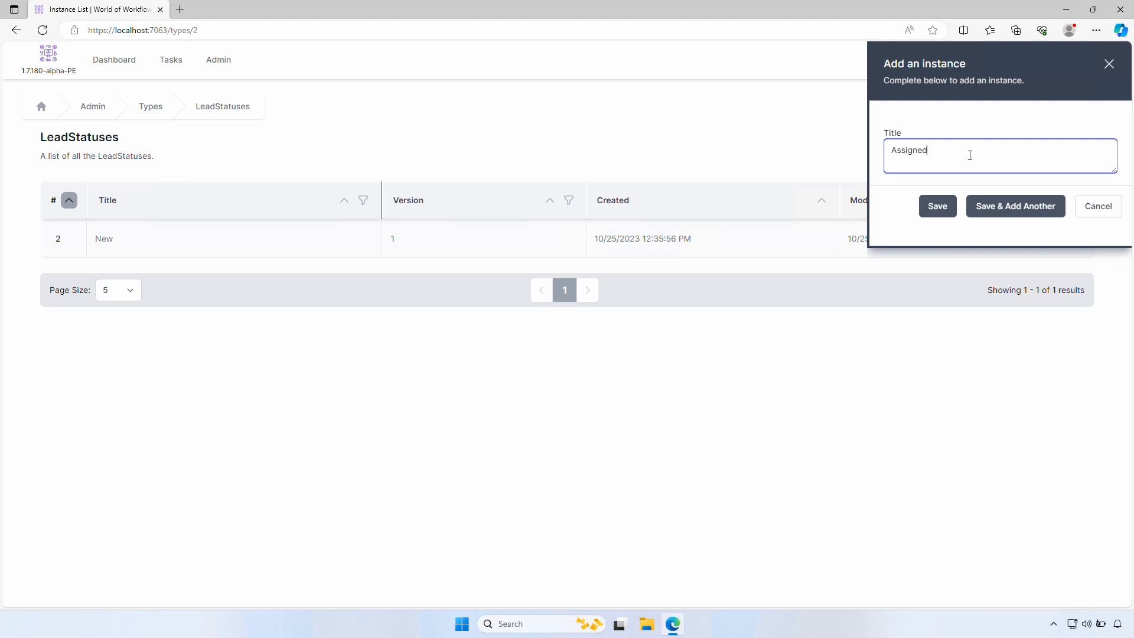
pyautogui.click(1021, 208)
pyautogui.click(975, 157)
pyautogui.write('C')
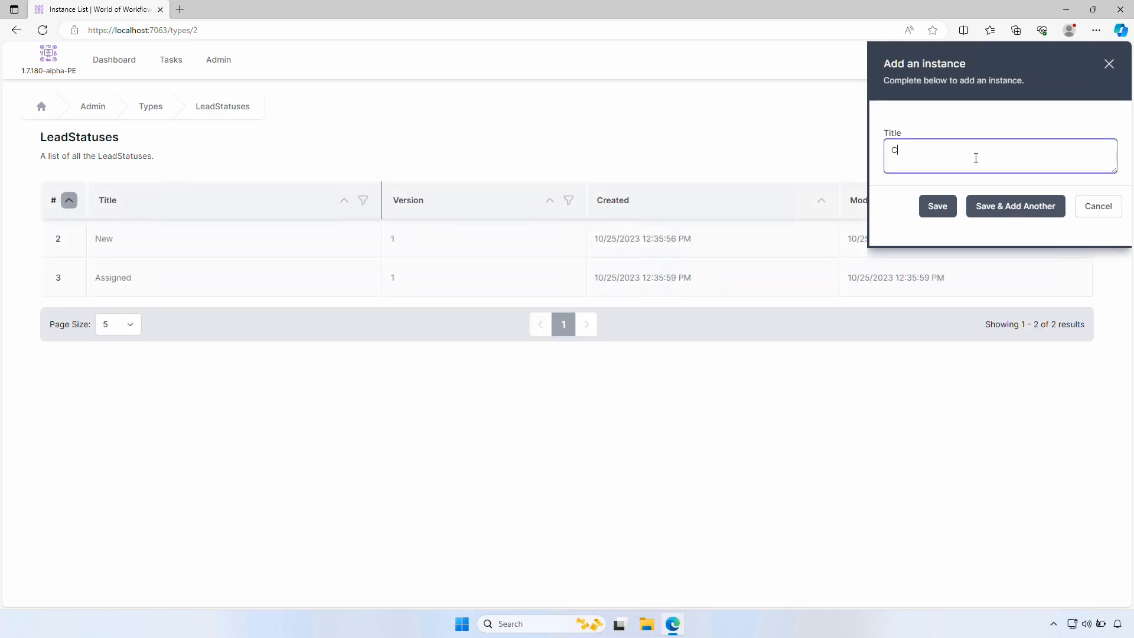
pyautogui.write('ontacted')
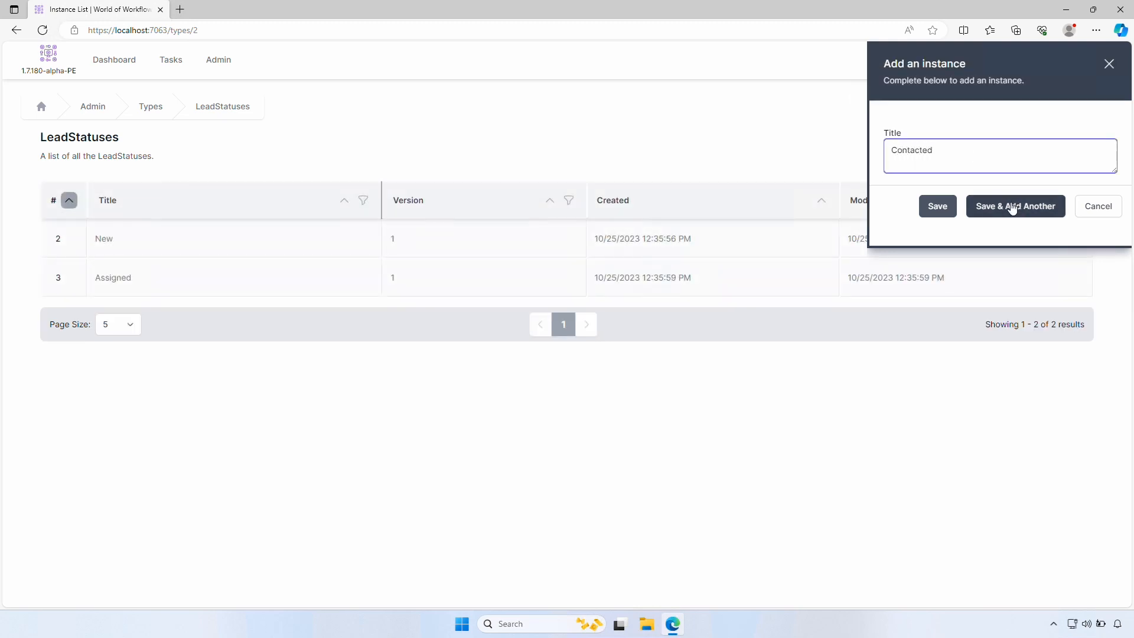
pyautogui.click(1013, 208)
# Add the Qualified and Closed - Lost statuses, then return to the Types list
pyautogui.click(949, 164)
pyautogui.write('Clsoed')
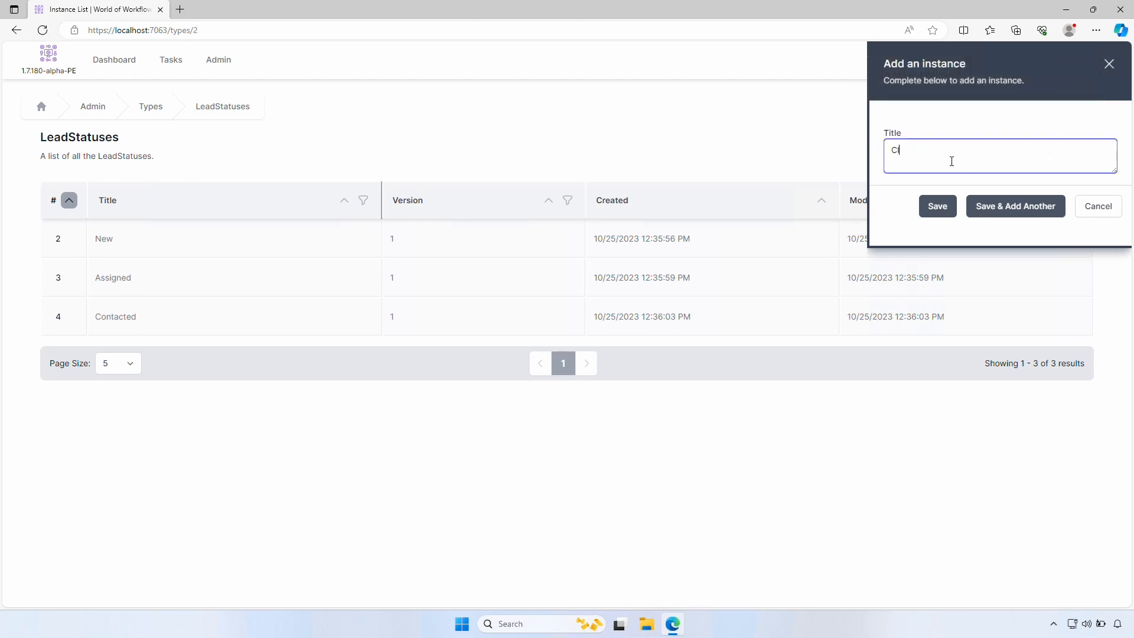
pyautogui.press('BackSpace')
pyautogui.press('BackSpace')
pyautogui.click(998, 208)
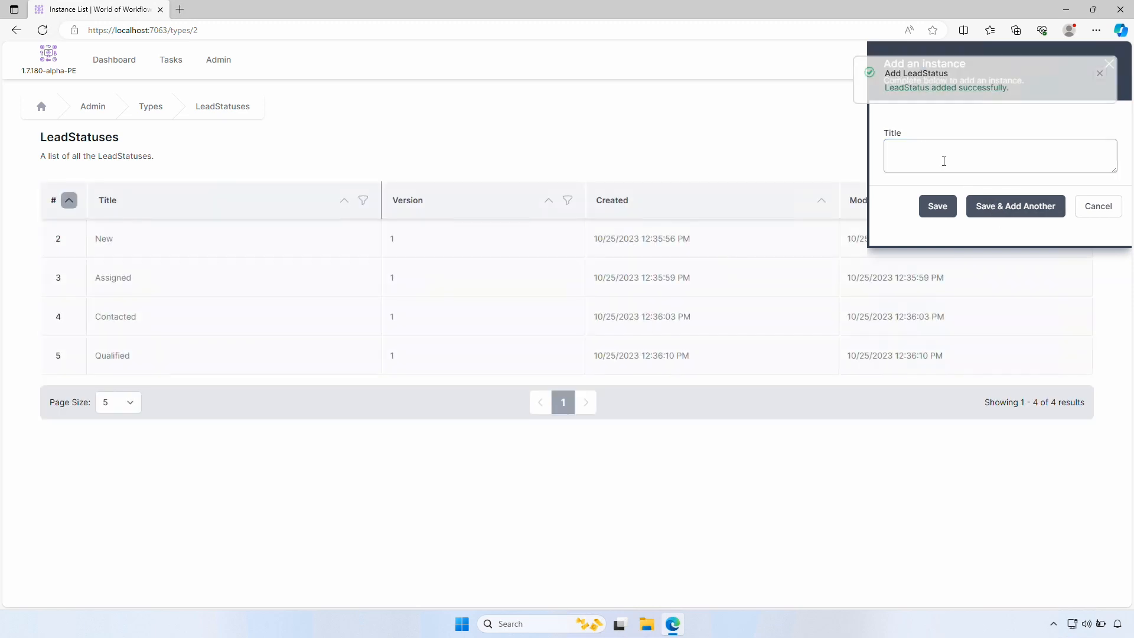
pyautogui.write('Closed - Lost')
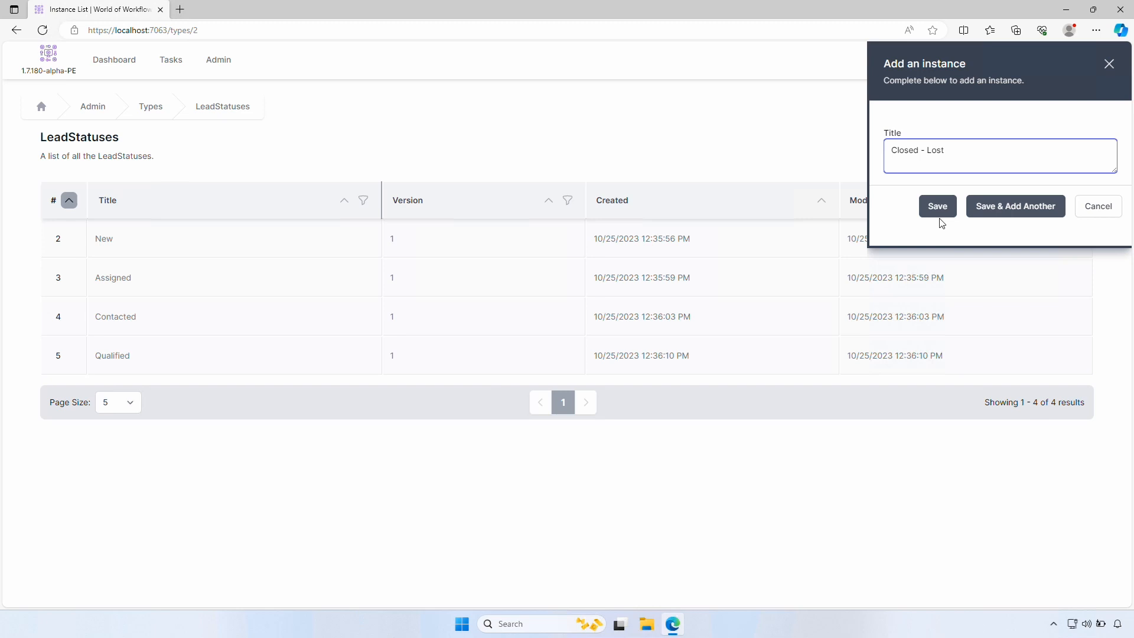
pyautogui.click(940, 216)
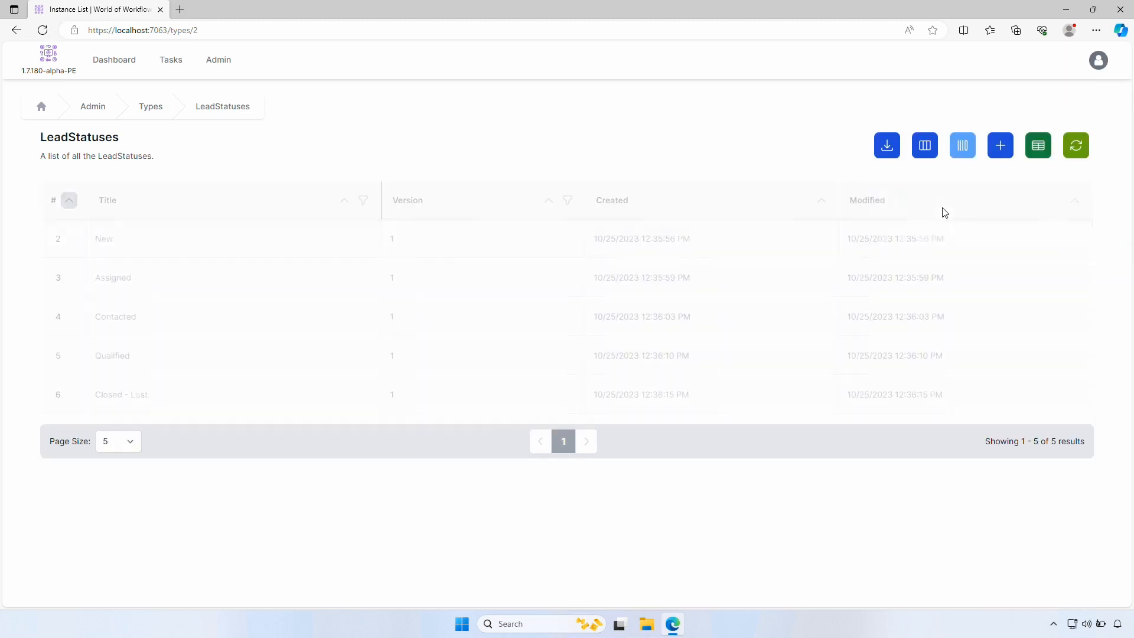
pyautogui.click(157, 111)
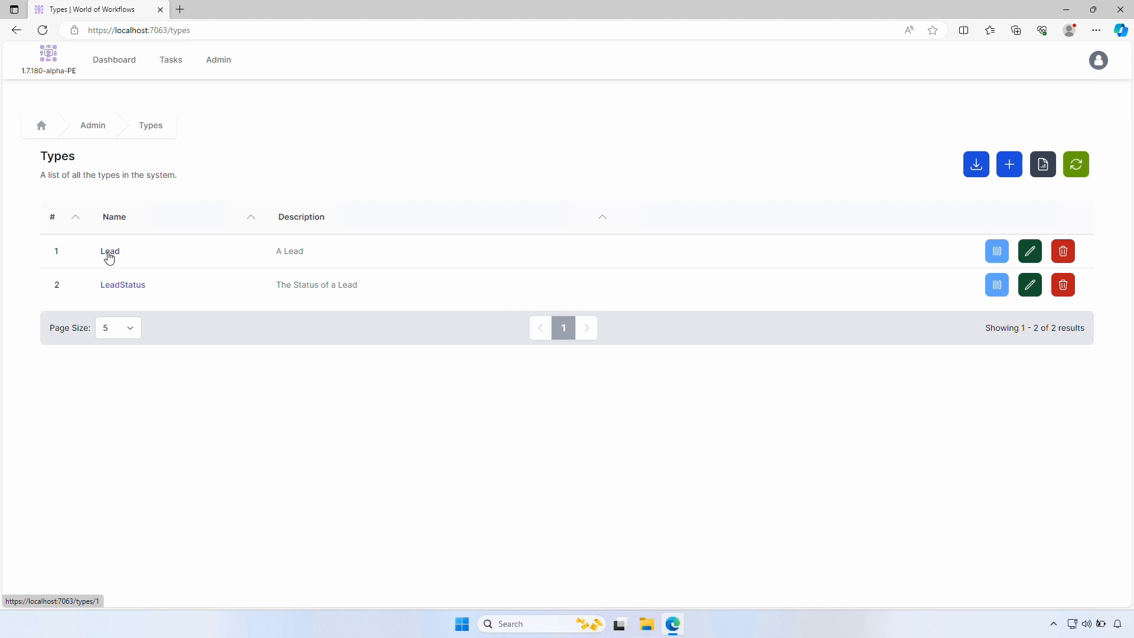
# Add a Status column to Lead of data type Reference pointing to LeadStatus
pyautogui.click(997, 254)
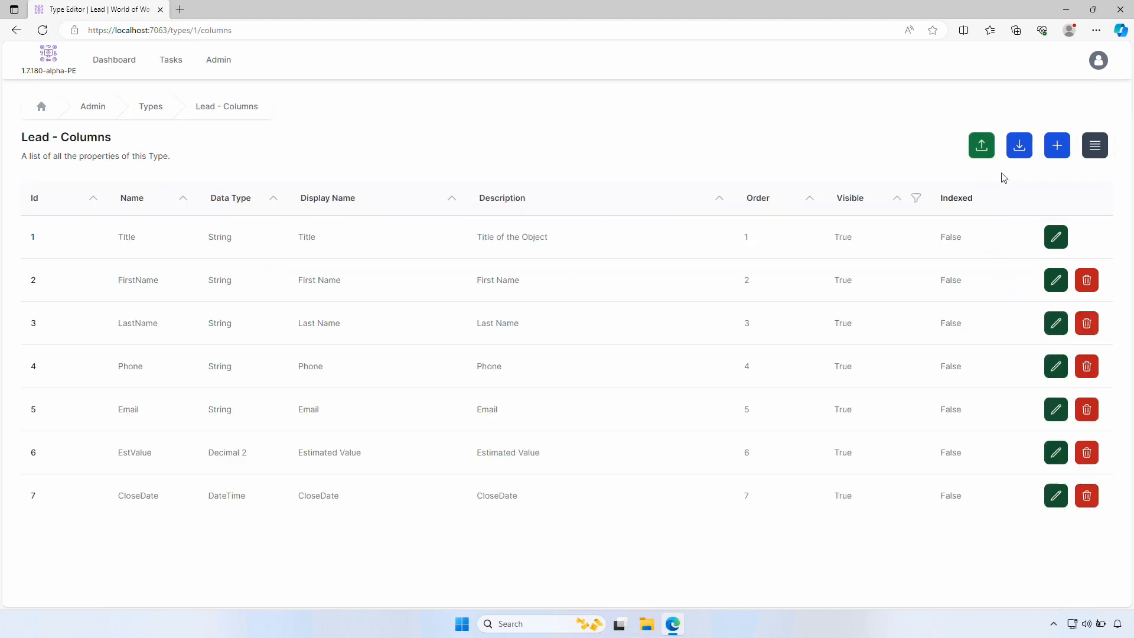
pyautogui.click(1057, 146)
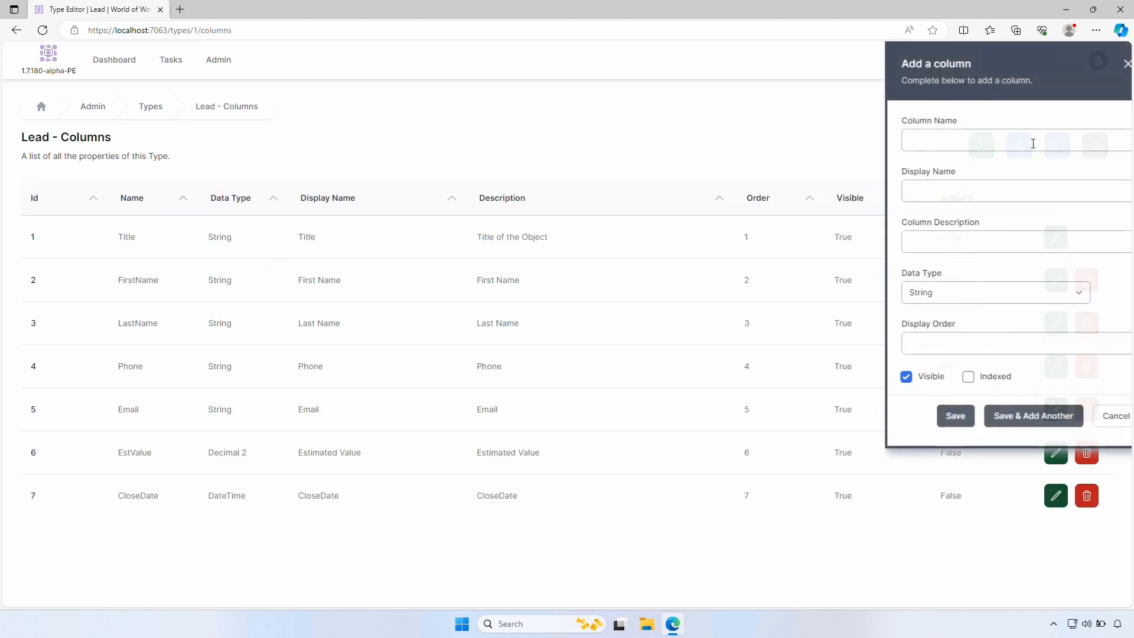
pyautogui.click(932, 143)
pyautogui.write('Status')
pyautogui.press('Tab')
pyautogui.press('Tab')
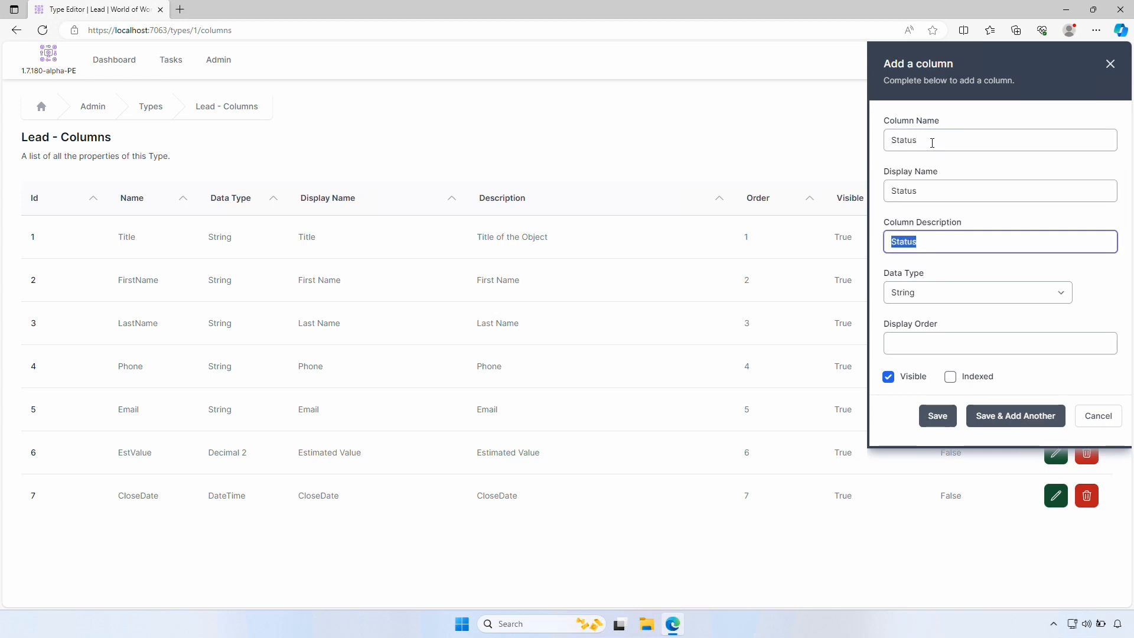
pyautogui.press('Tab')
pyautogui.click(960, 300)
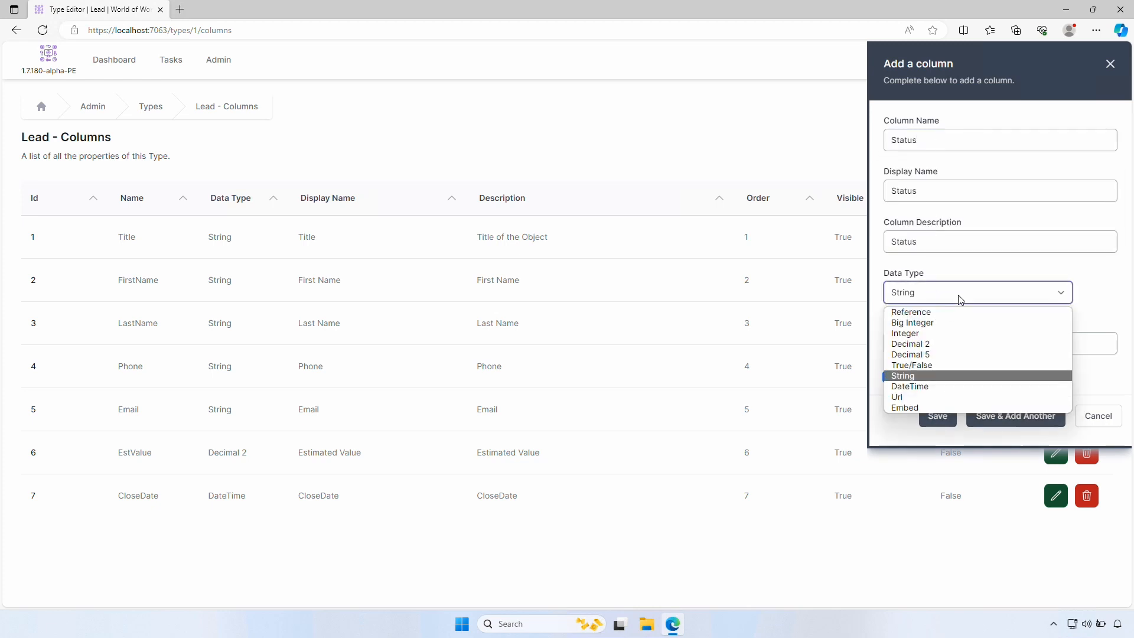
pyautogui.click(933, 312)
pyautogui.click(944, 342)
pyautogui.click(937, 374)
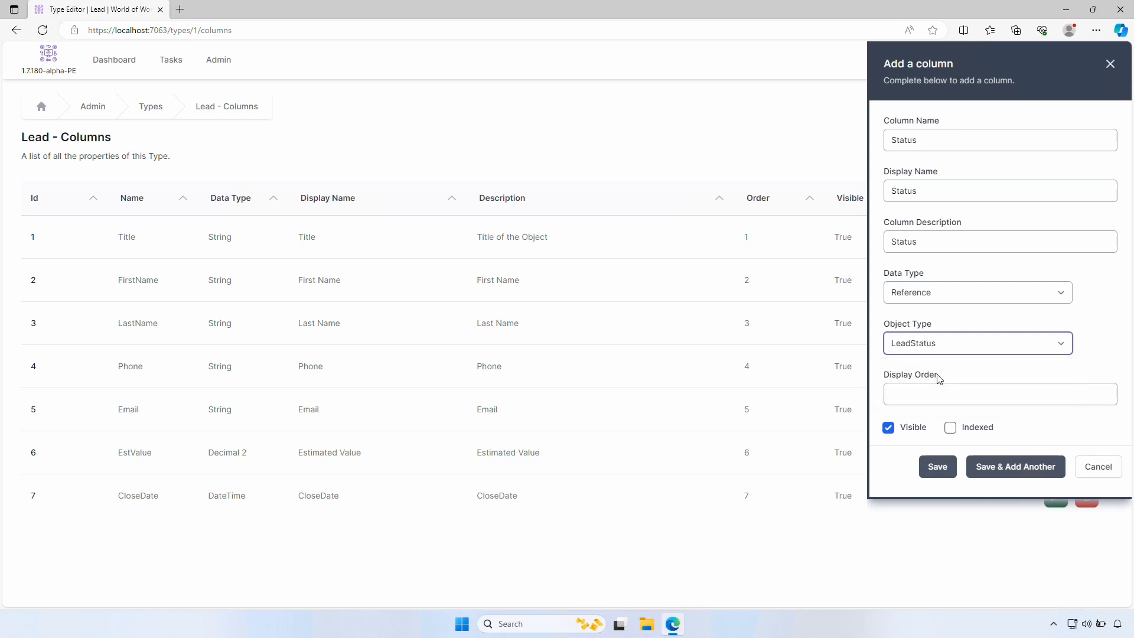
pyautogui.click(949, 472)
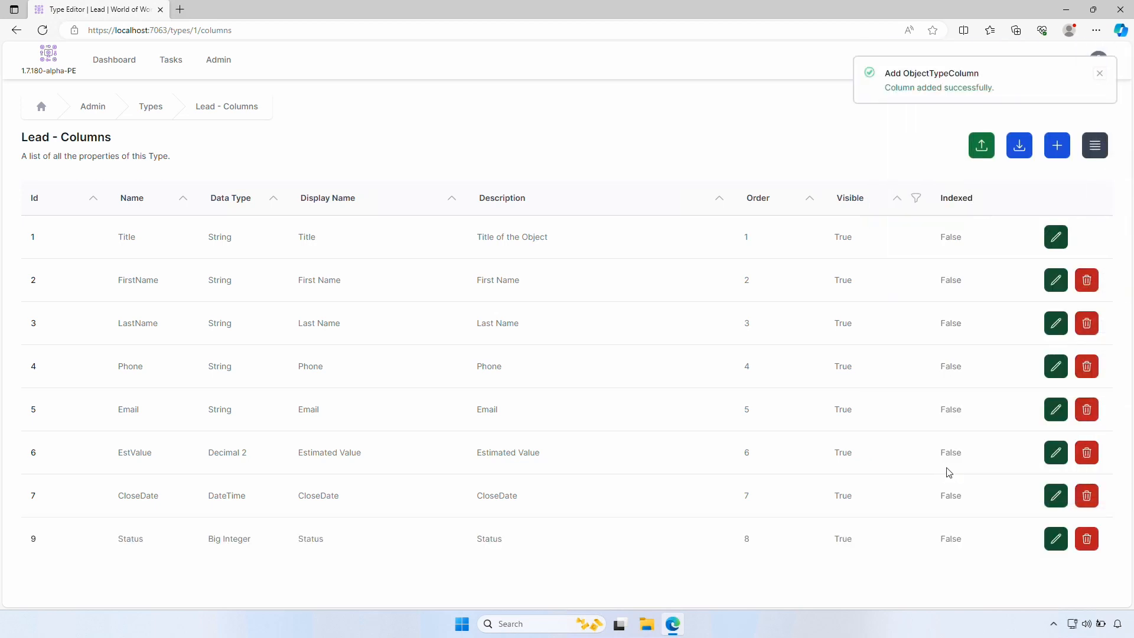
pyautogui.click(152, 108)
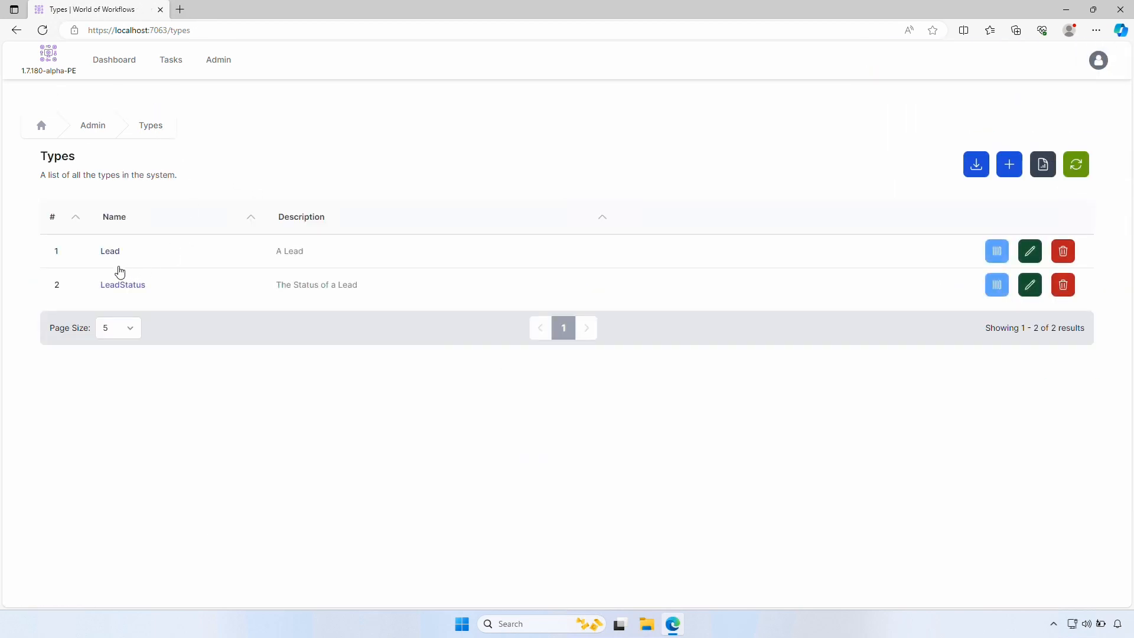
# Edit the New Lead record to set its Status to New, save, and view it
pyautogui.click(112, 254)
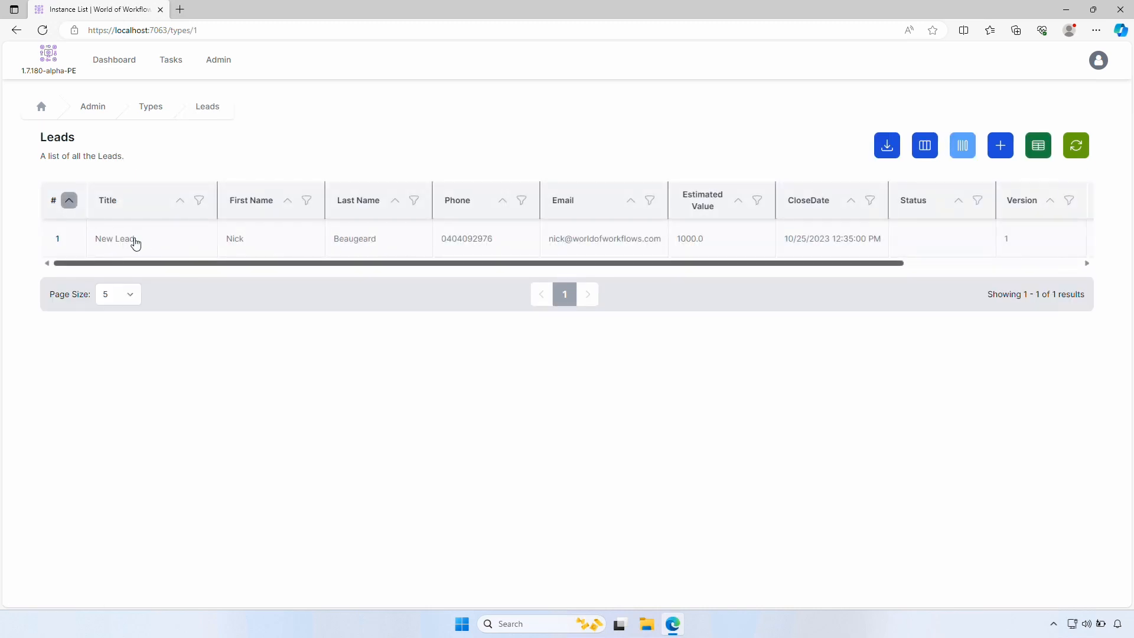
pyautogui.click(135, 242)
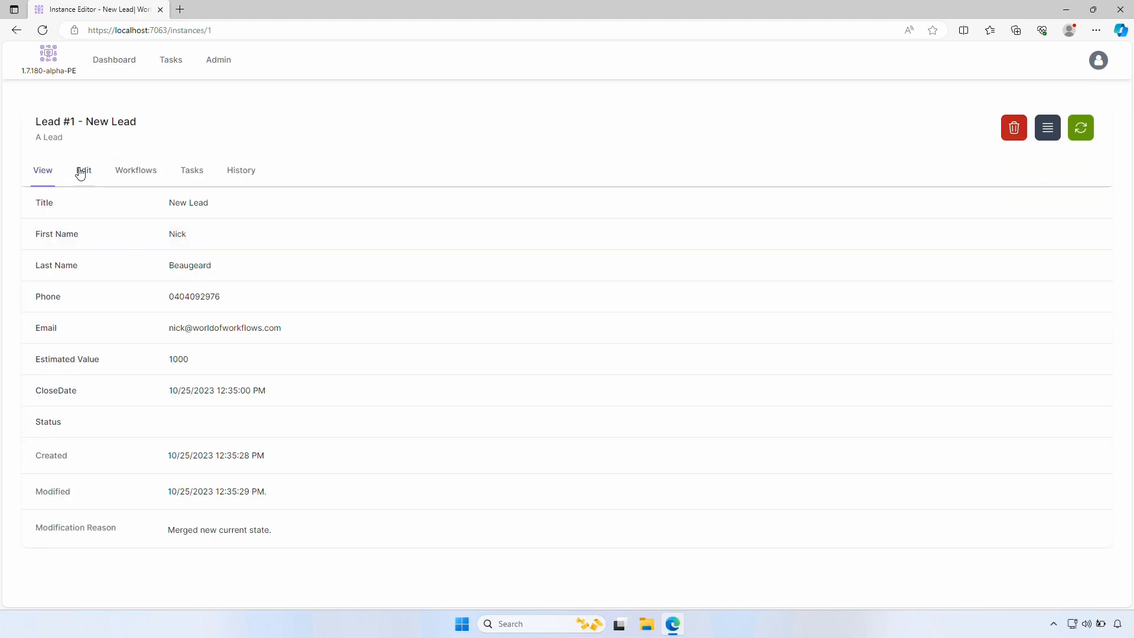
pyautogui.click(83, 171)
pyautogui.scroll(-1, 299, 502)
pyautogui.scroll(-2, 300, 502)
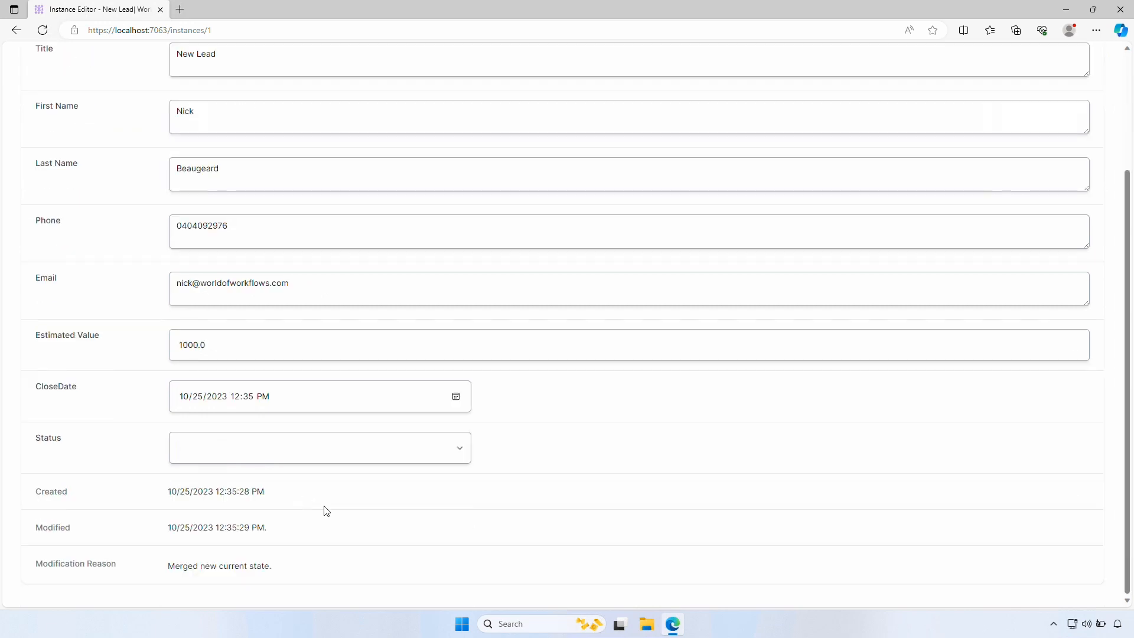
pyautogui.click(454, 449)
pyautogui.click(344, 484)
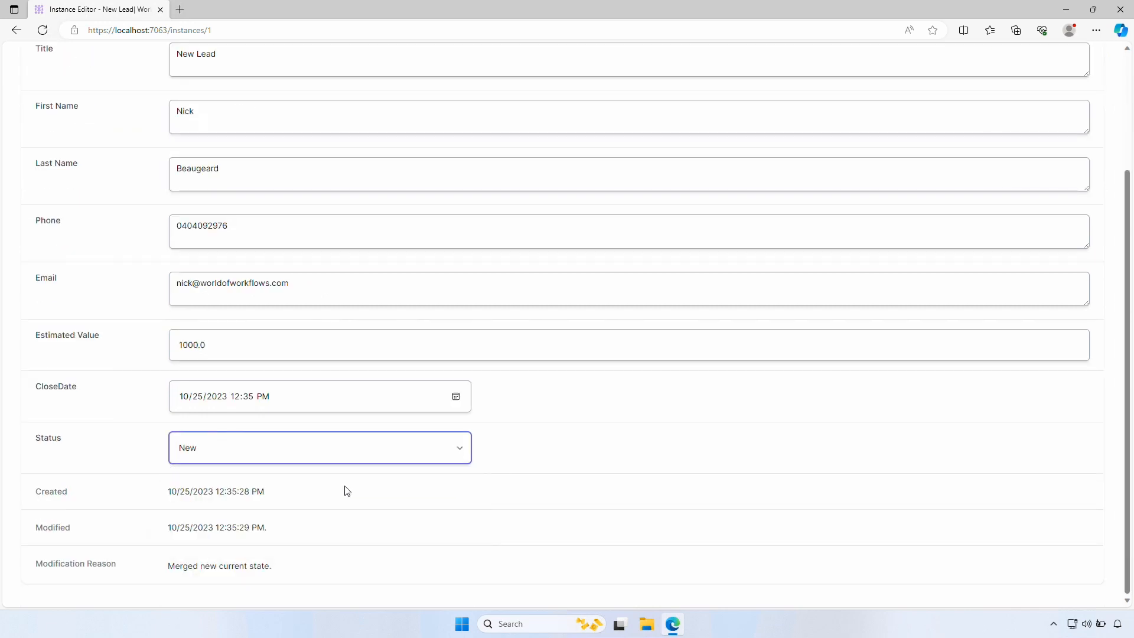
pyautogui.scroll(3, 667, 484)
pyautogui.click(1028, 173)
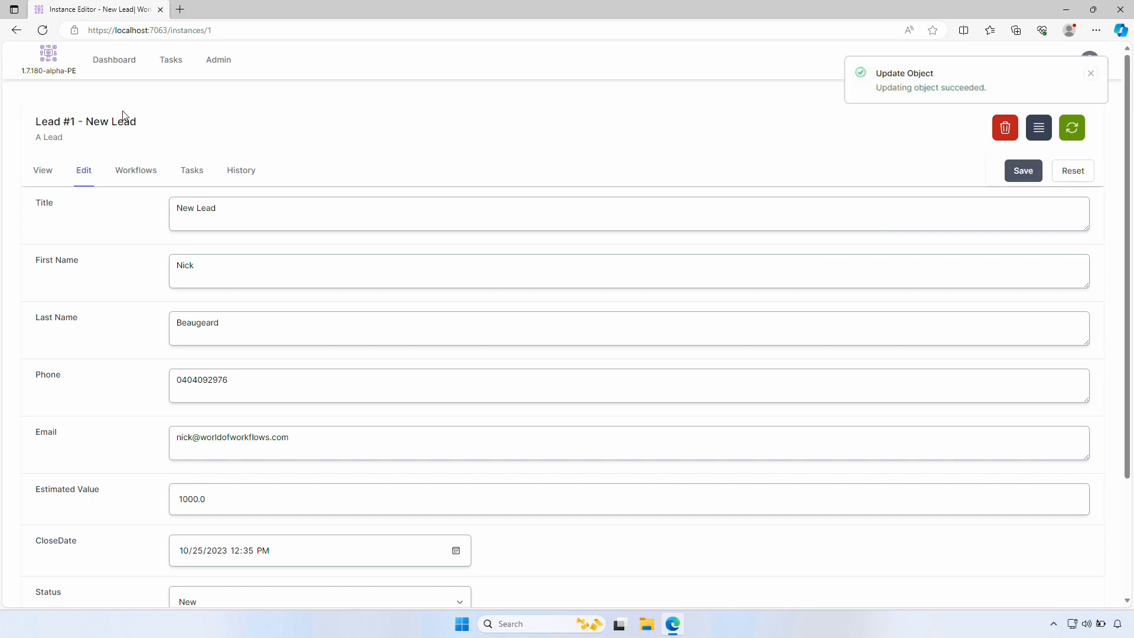
pyautogui.click(37, 175)
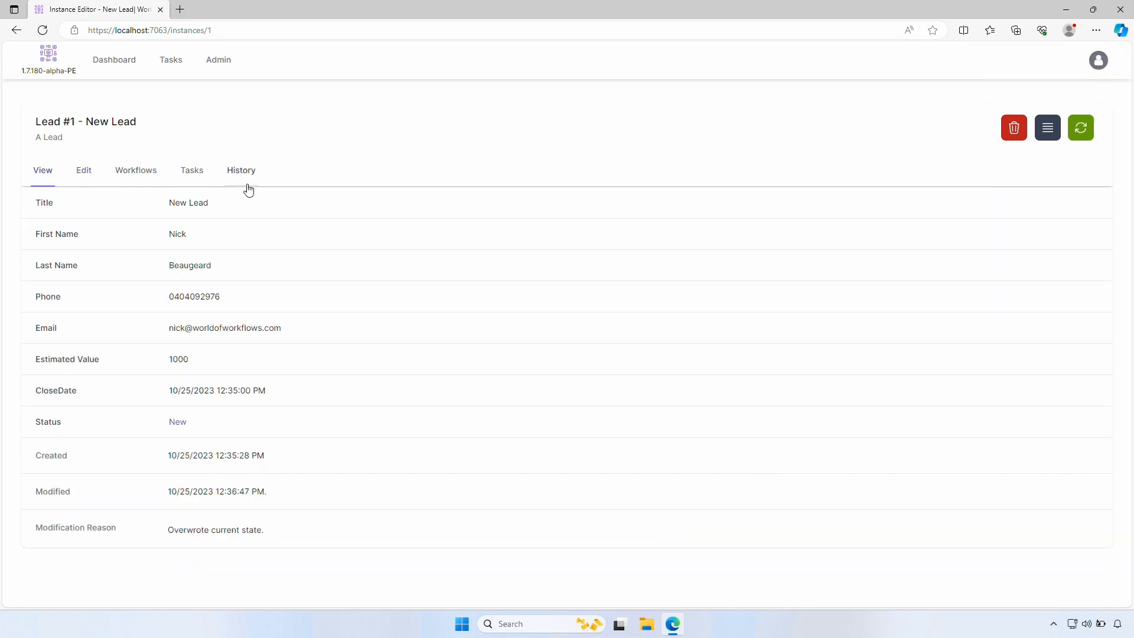
# Review the lead's Edit, Workflows, Tasks and History tabs, then go to the Admin page
pyautogui.click(87, 178)
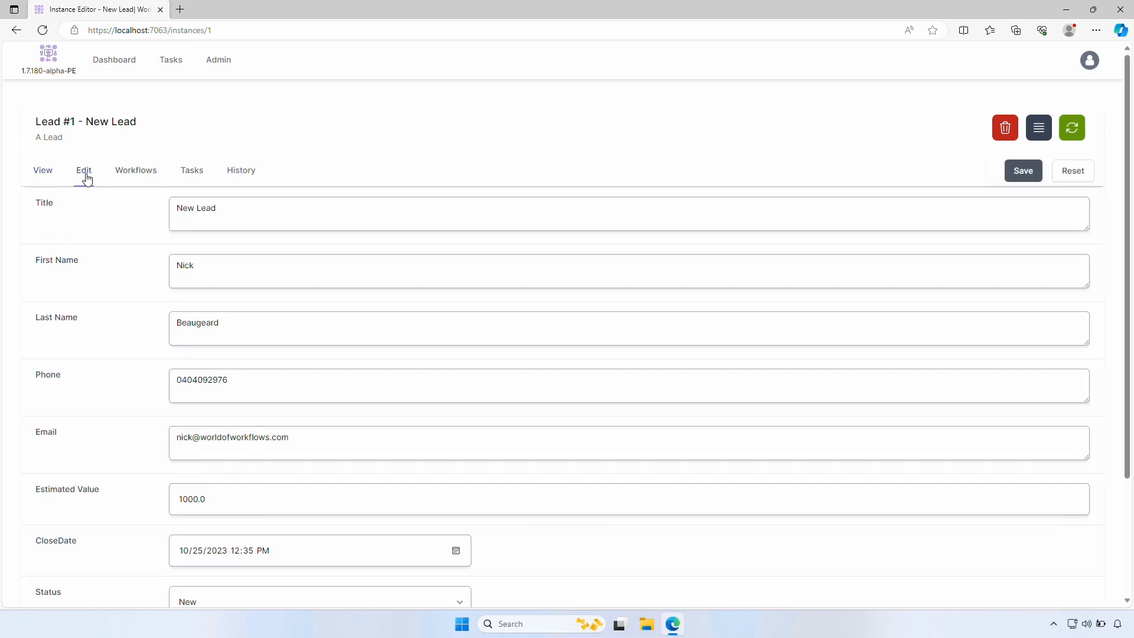
pyautogui.click(136, 178)
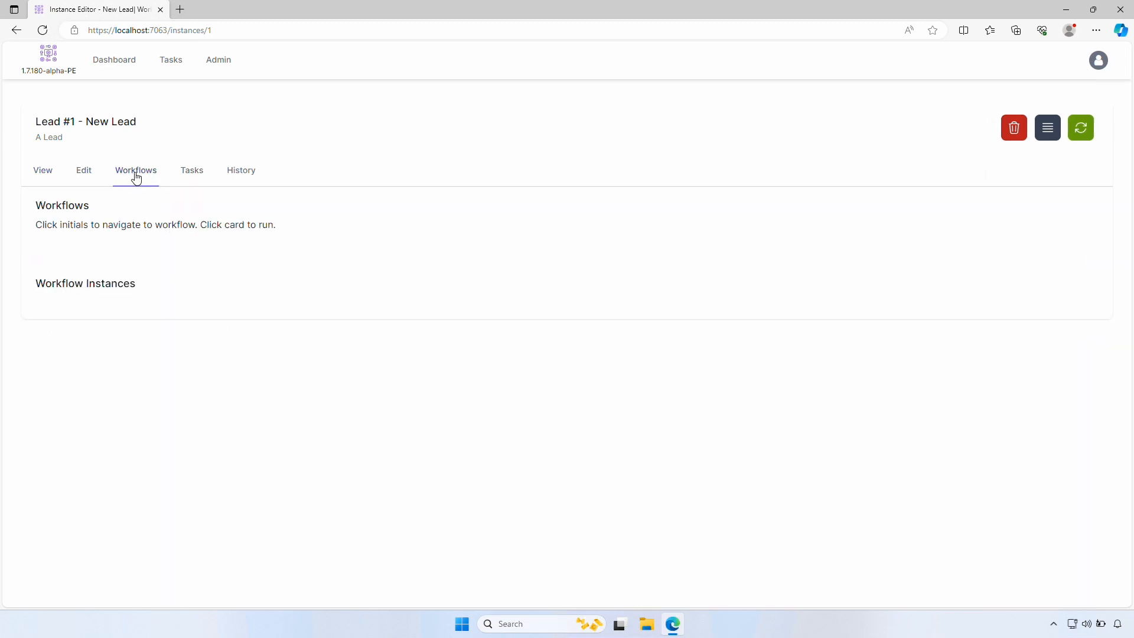
pyautogui.click(190, 176)
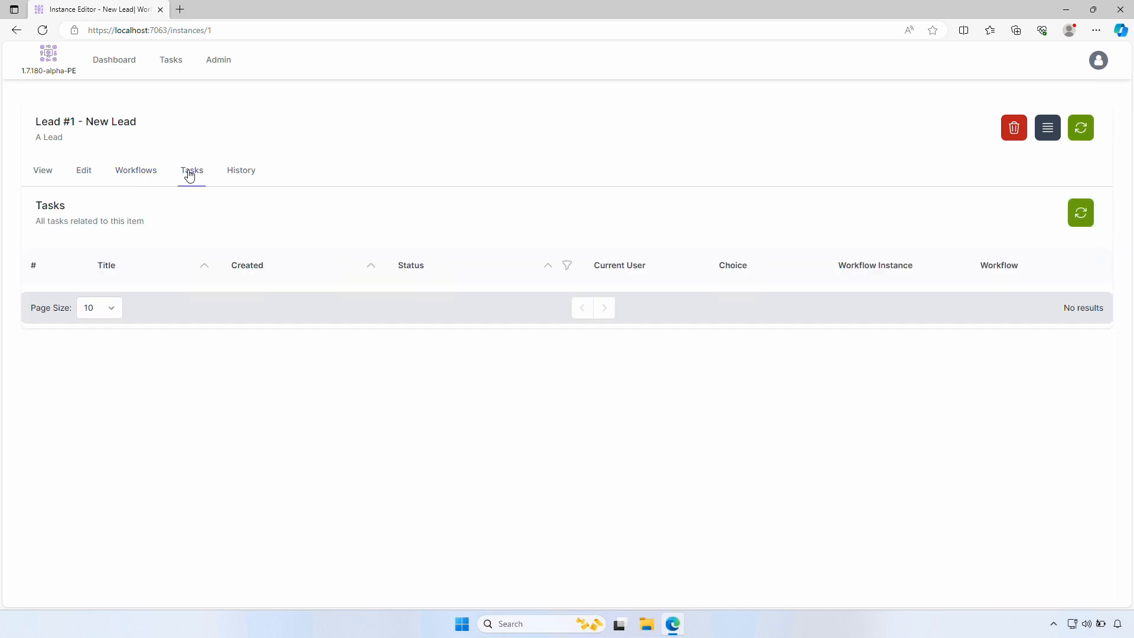
pyautogui.click(242, 178)
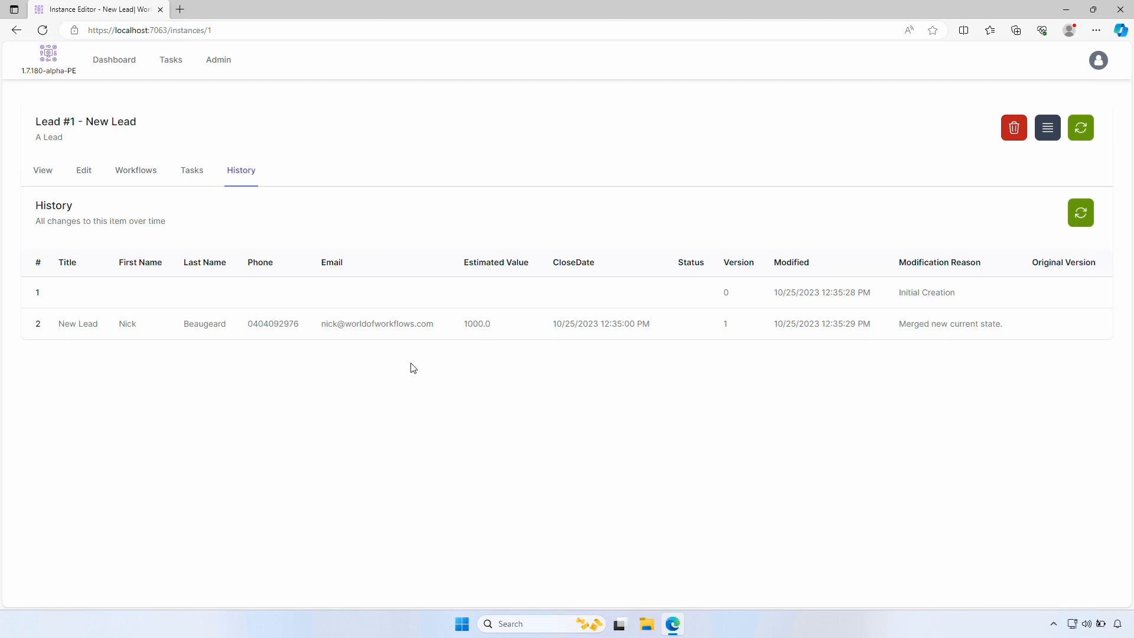
pyautogui.click(221, 59)
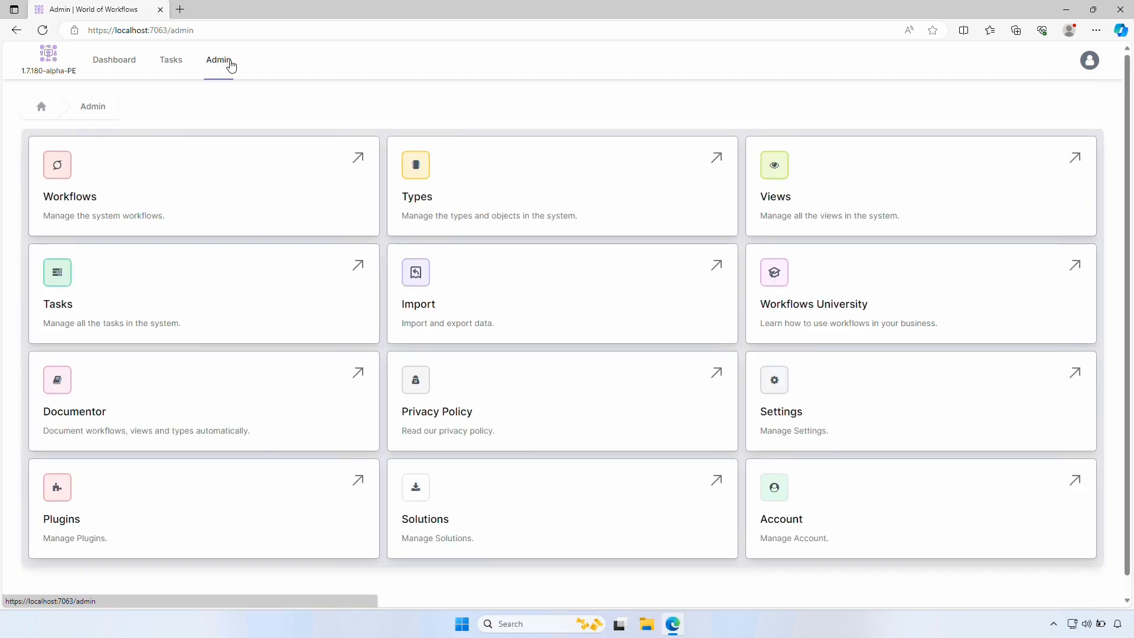
# Create a workflow named FollowUpLead with display name 'Follow up the Lead' and save its settings
pyautogui.click(154, 179)
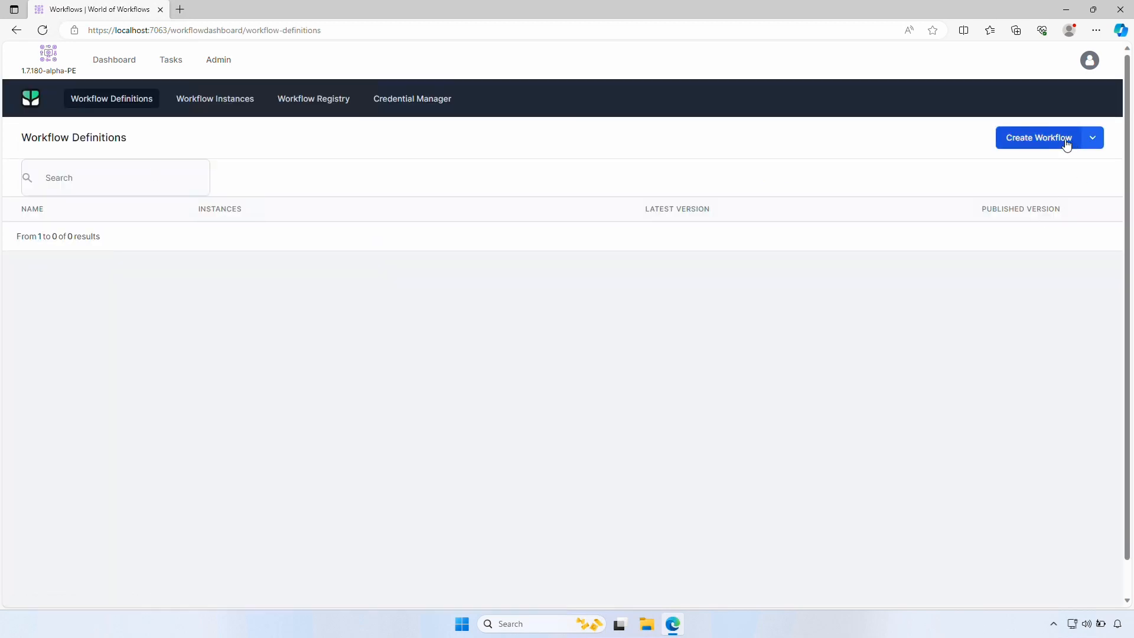
pyautogui.click(1065, 142)
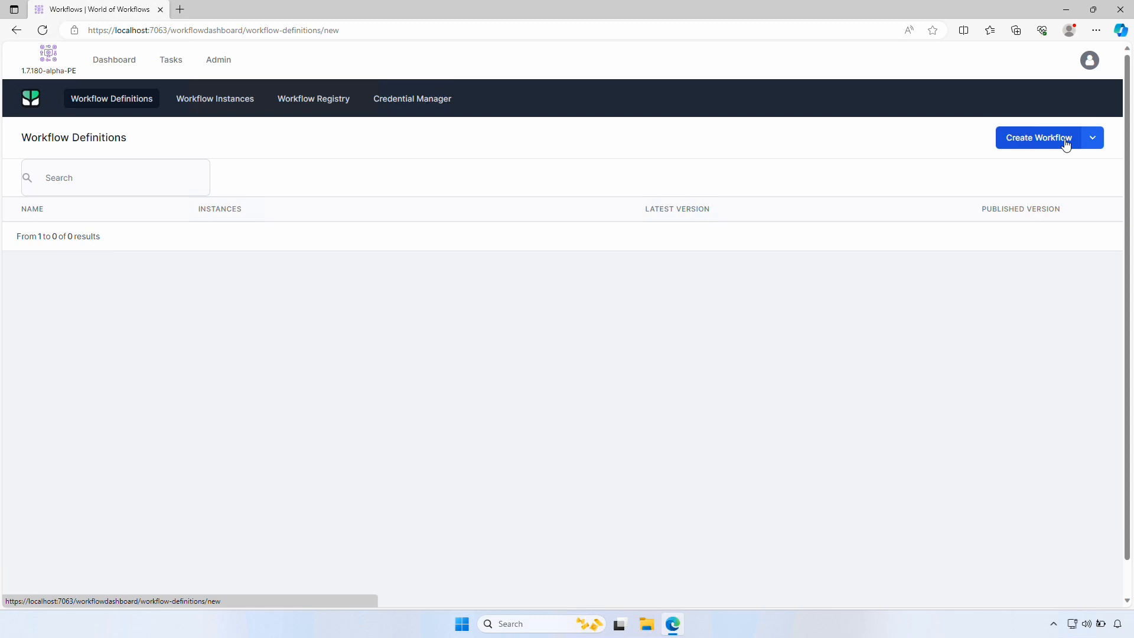
pyautogui.click(1081, 108)
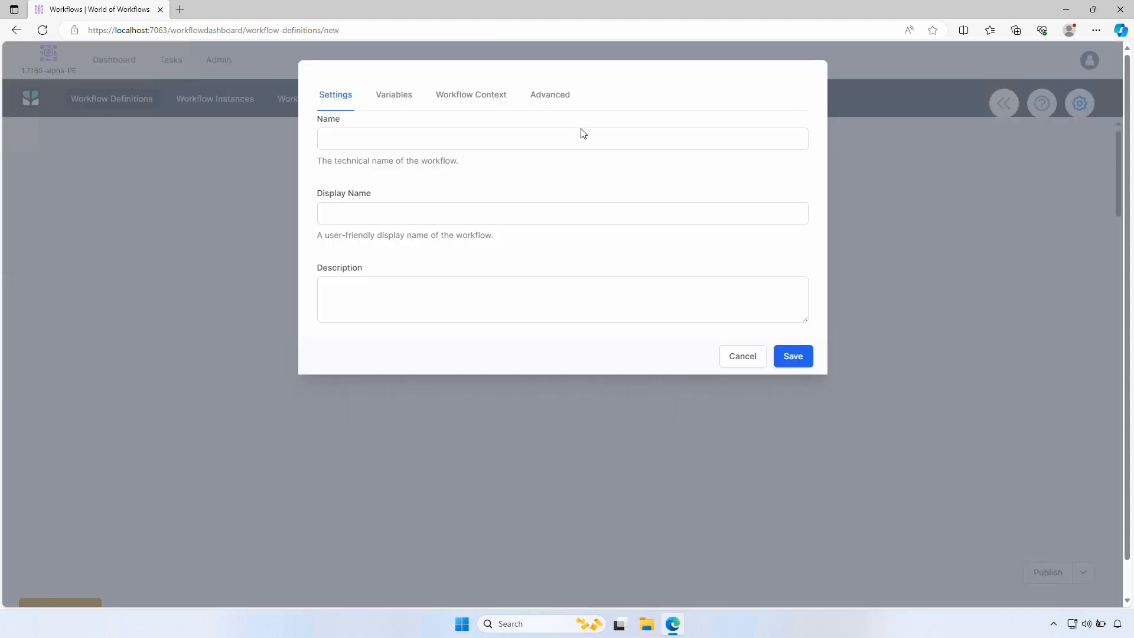
pyautogui.click(582, 132)
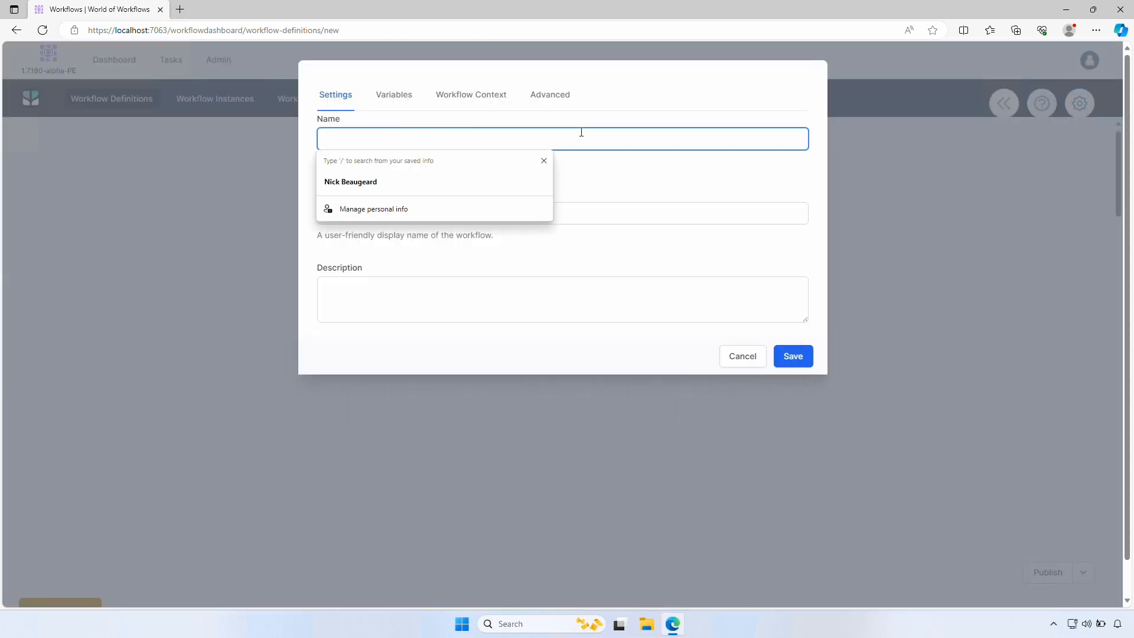
pyautogui.write('FollowUp')
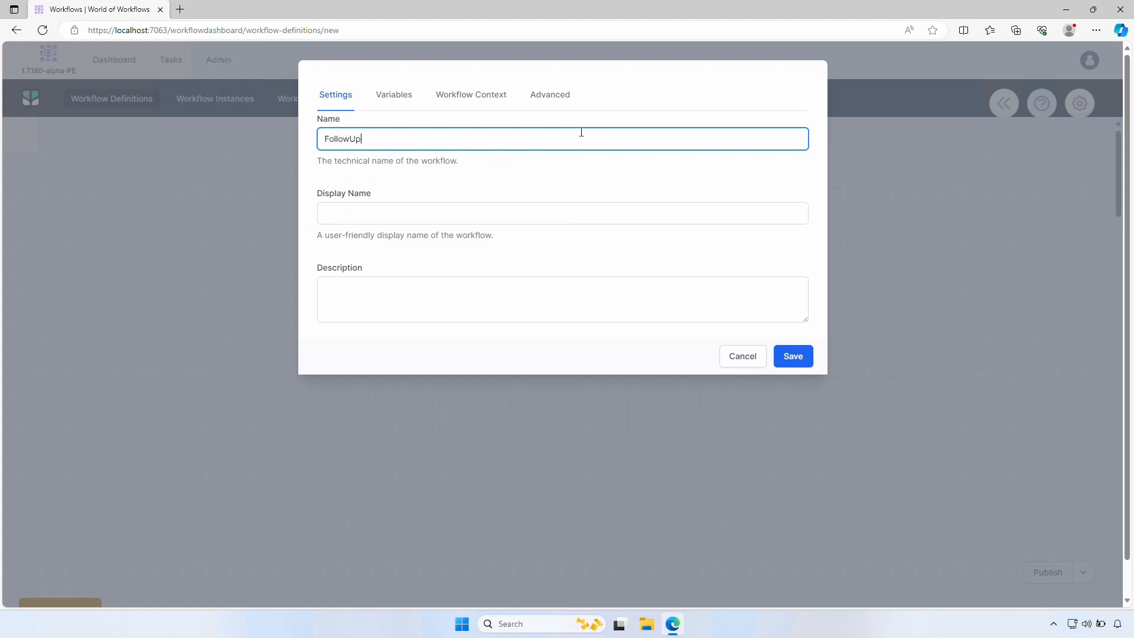
pyautogui.write('Lead')
pyautogui.press('Tab')
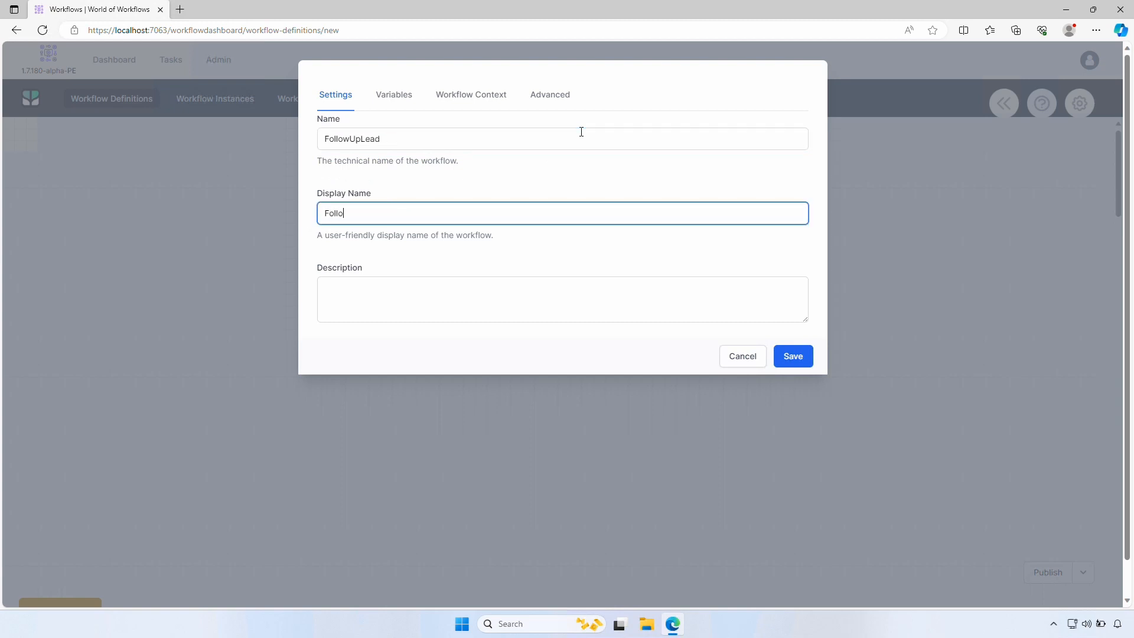
pyautogui.write('Follow up the Lead')
pyautogui.click(790, 362)
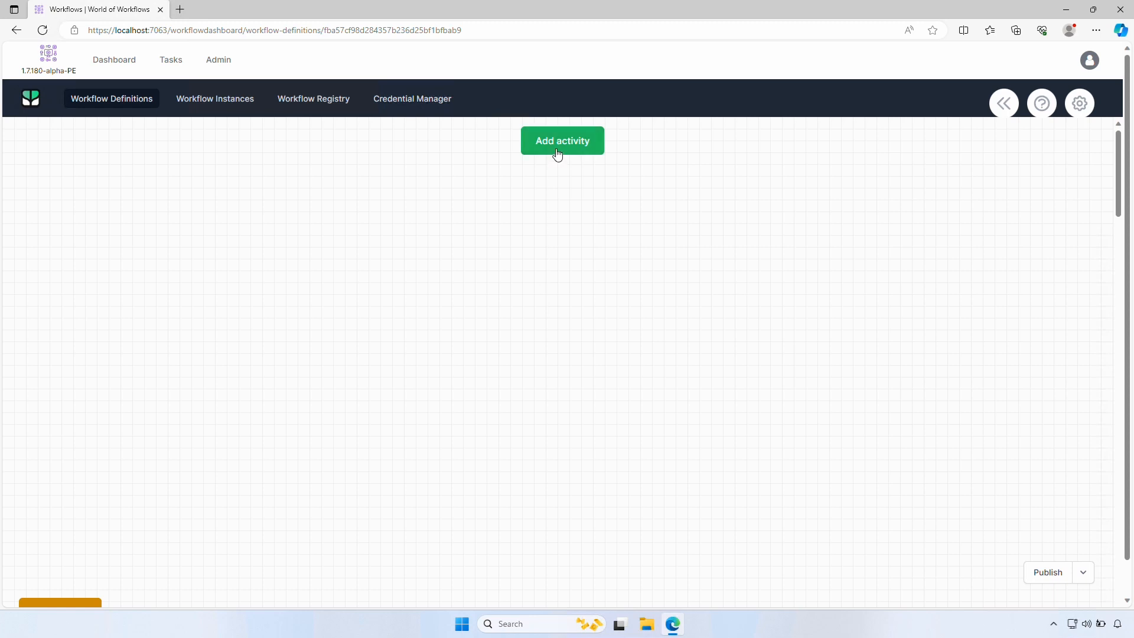
# Add an Object Instance Trigger from the Data activities to the canvas
pyautogui.click(557, 155)
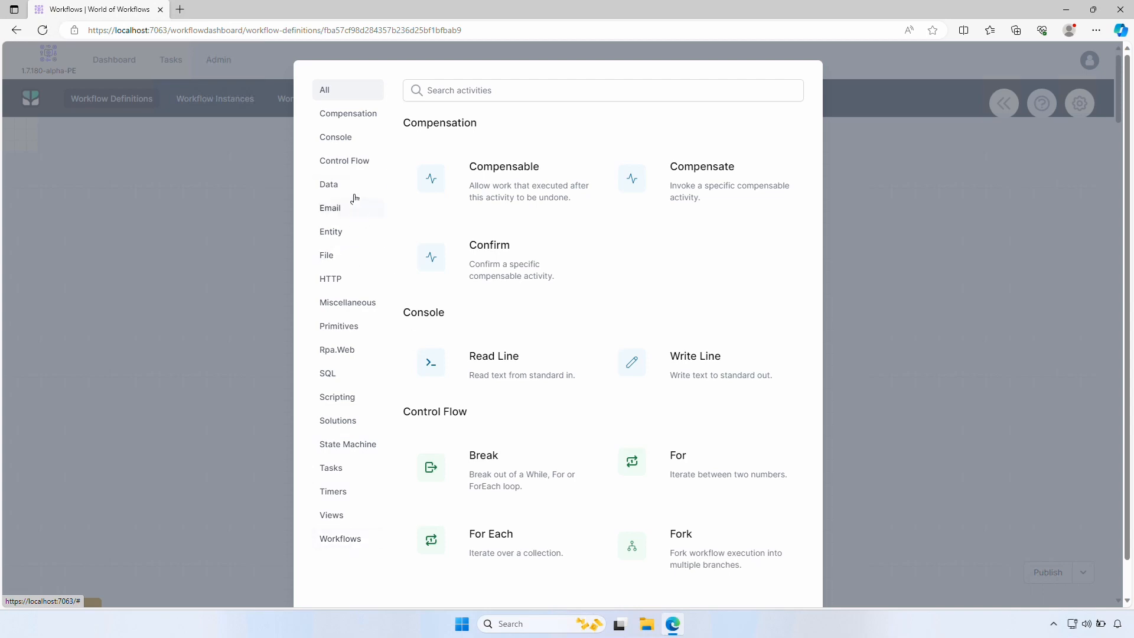
pyautogui.click(337, 188)
pyautogui.scroll(-4, 618, 289)
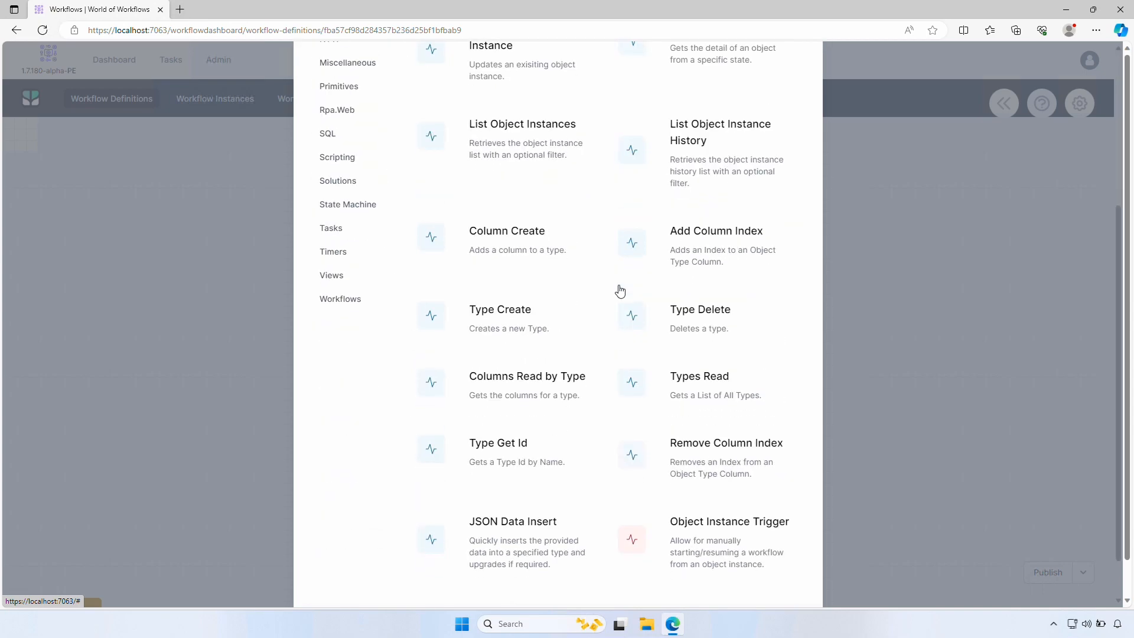
pyautogui.click(677, 536)
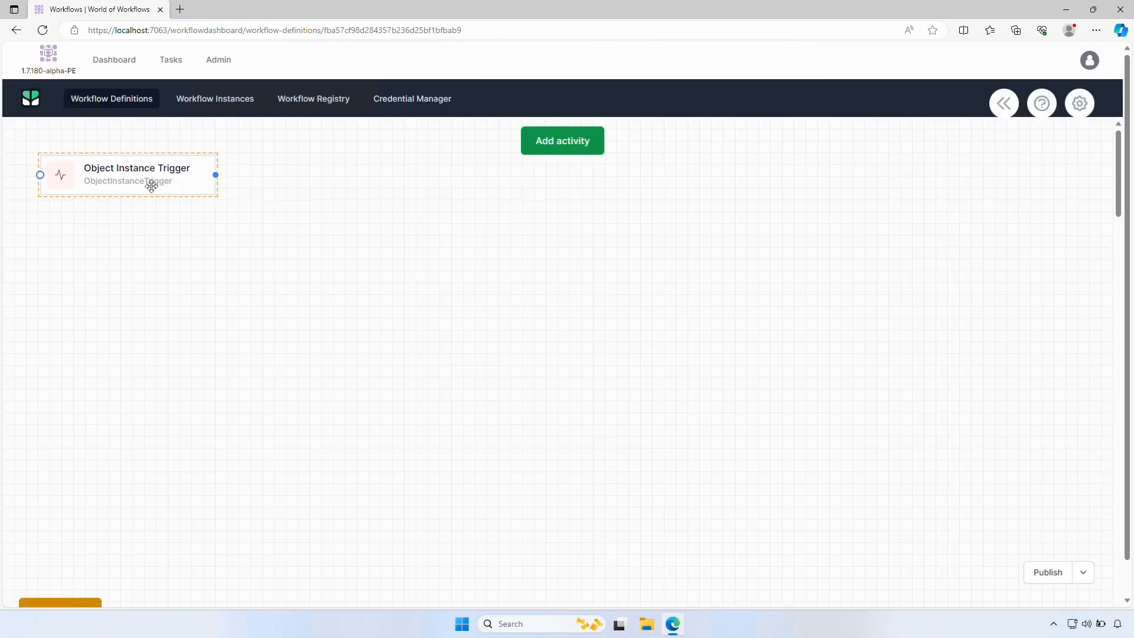
# Set the trigger's Object Type Id to Lead
pyautogui.rightClick(135, 174)
pyautogui.click(157, 188)
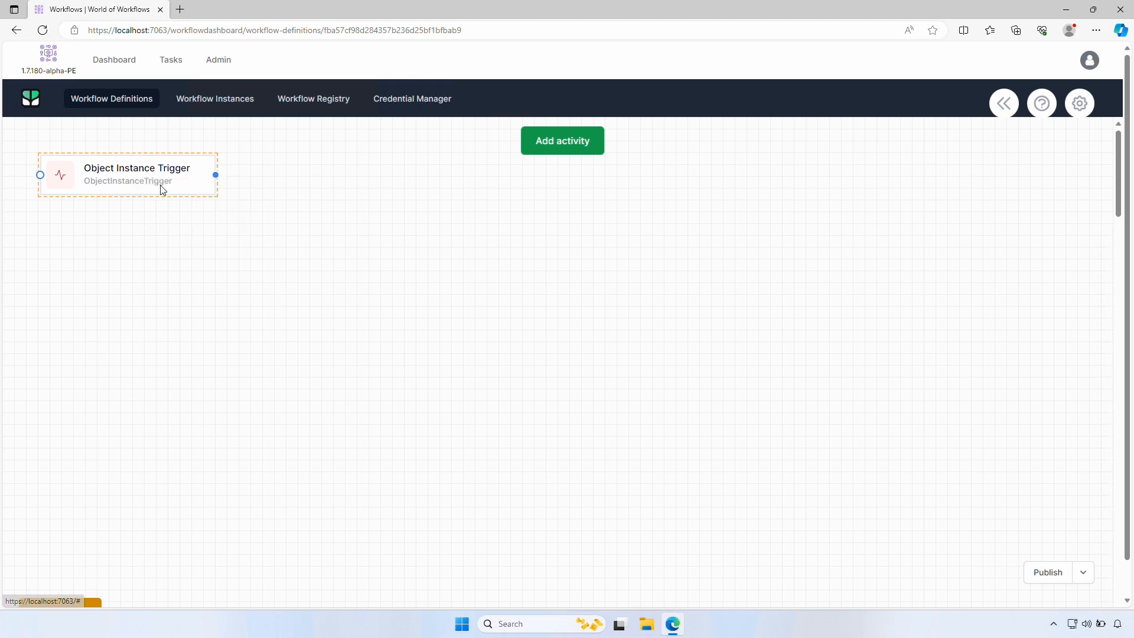
pyautogui.click(371, 188)
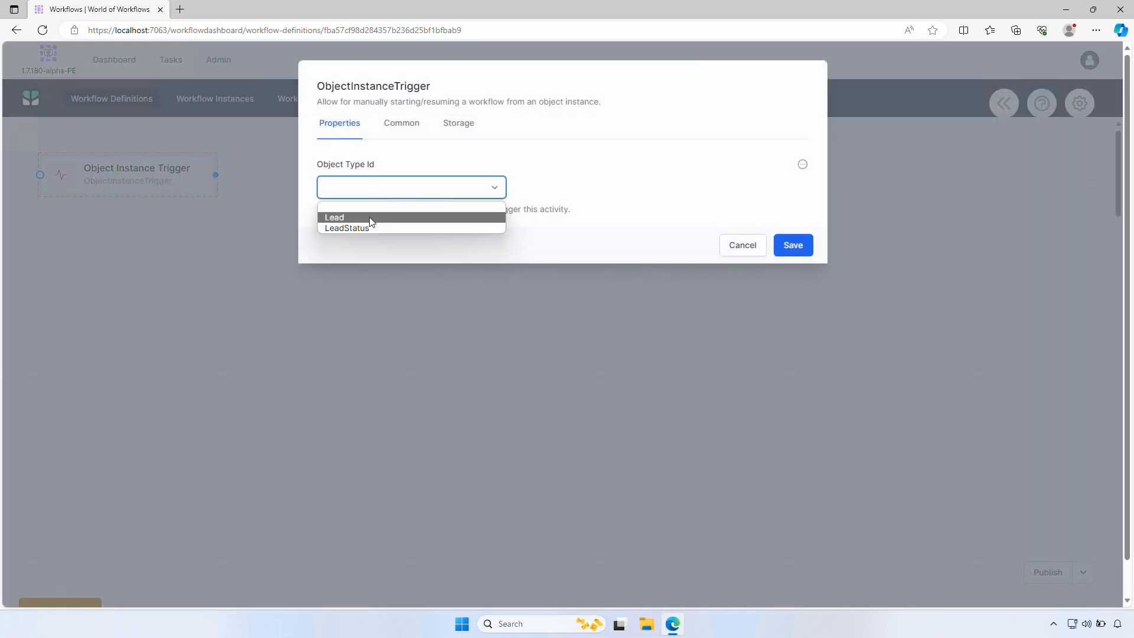
pyautogui.click(371, 219)
# Name the trigger FollowUpLead with display name 'Follow up the Lead' and save it
pyautogui.click(393, 125)
pyautogui.click(387, 188)
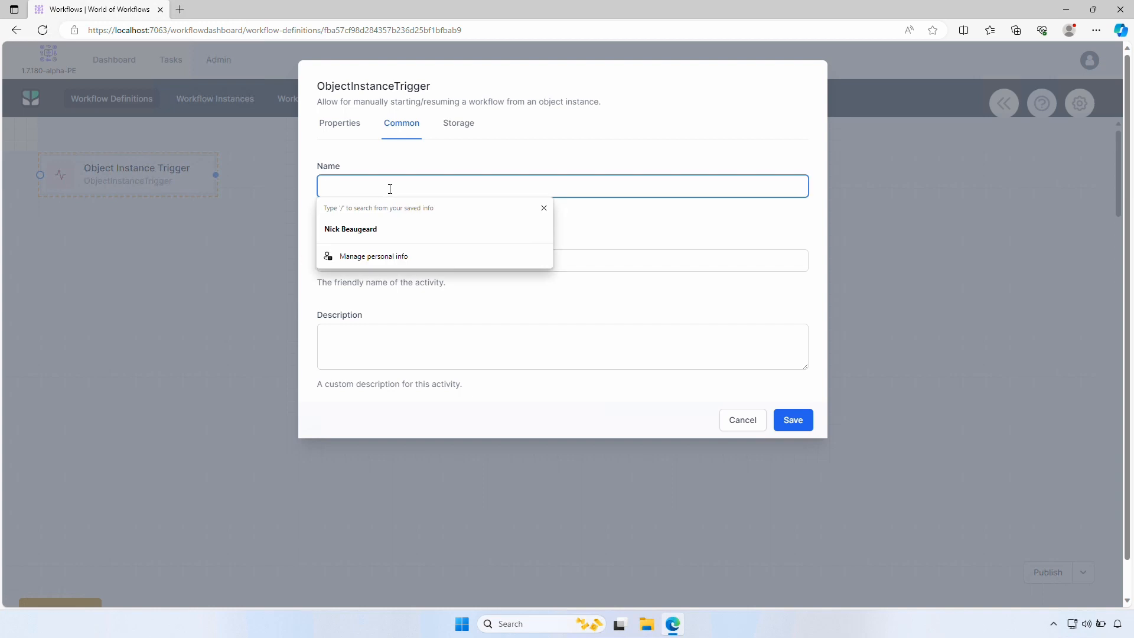
pyautogui.write('Fo')
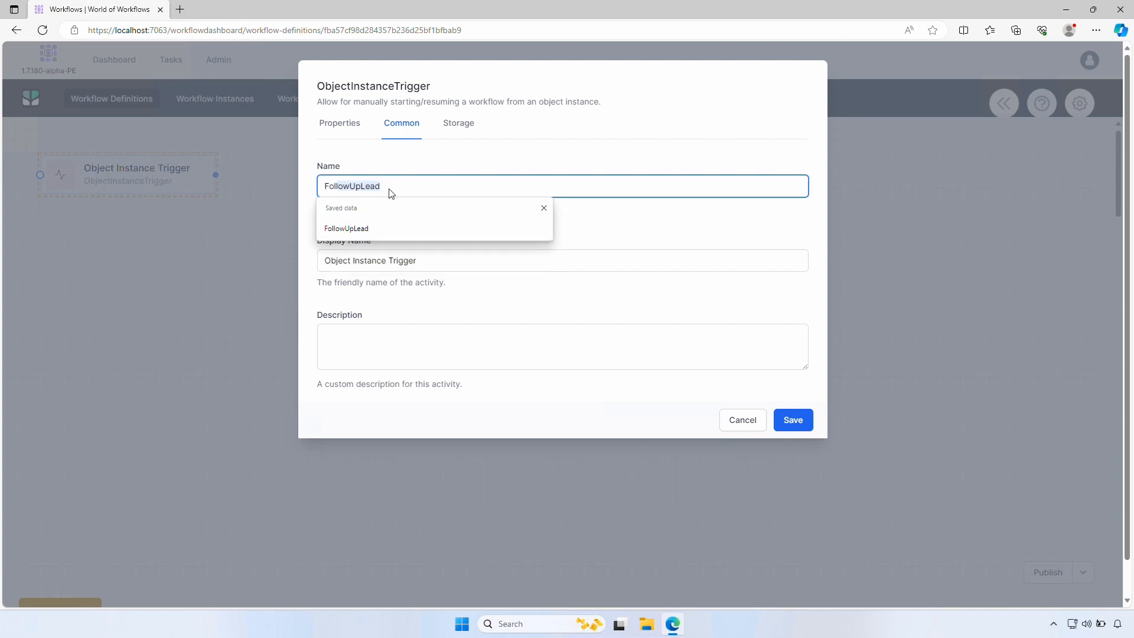
pyautogui.write('llowUpLead')
pyautogui.press('Tab')
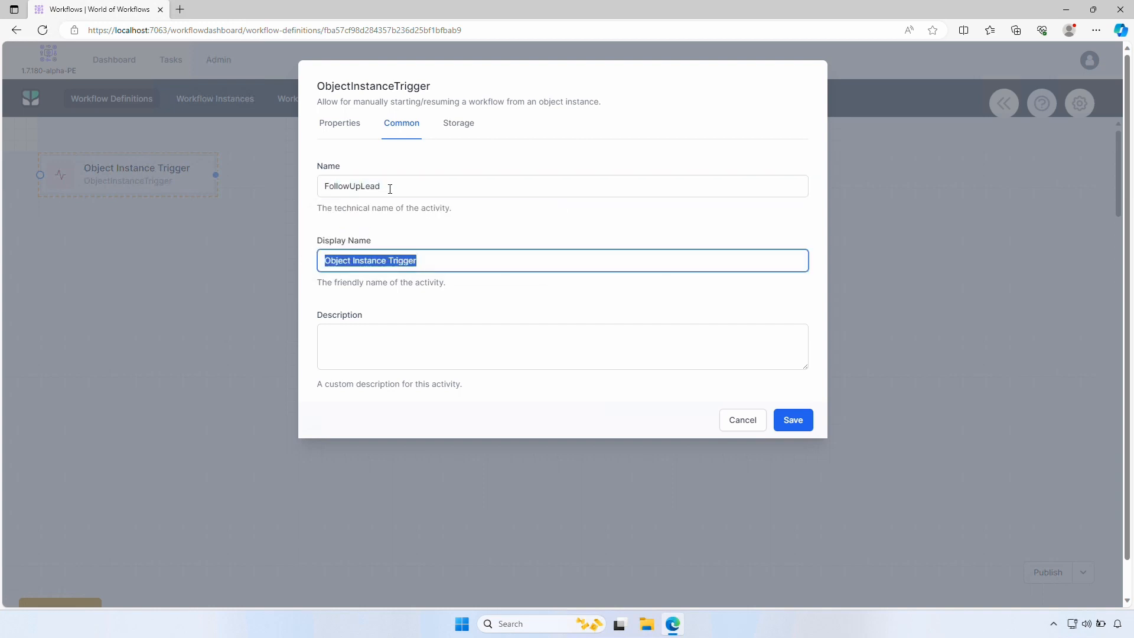
pyautogui.write('Follow up the Lead')
pyautogui.press('Tab')
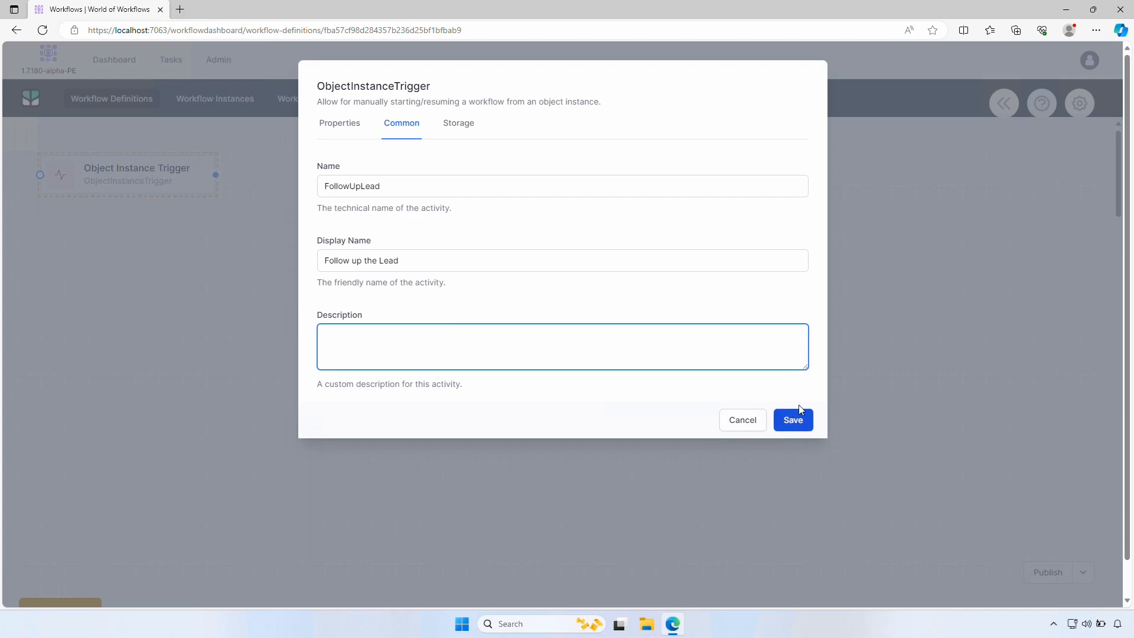
pyautogui.click(797, 420)
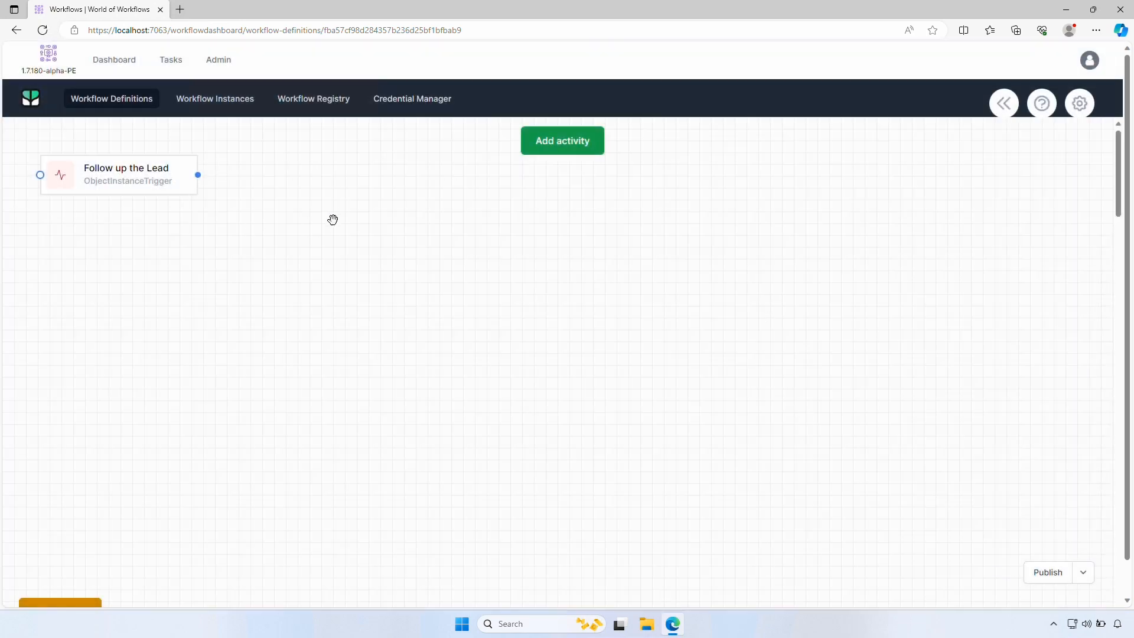
# Add a Set Variable step and connect it from the trigger's output
pyautogui.click(560, 145)
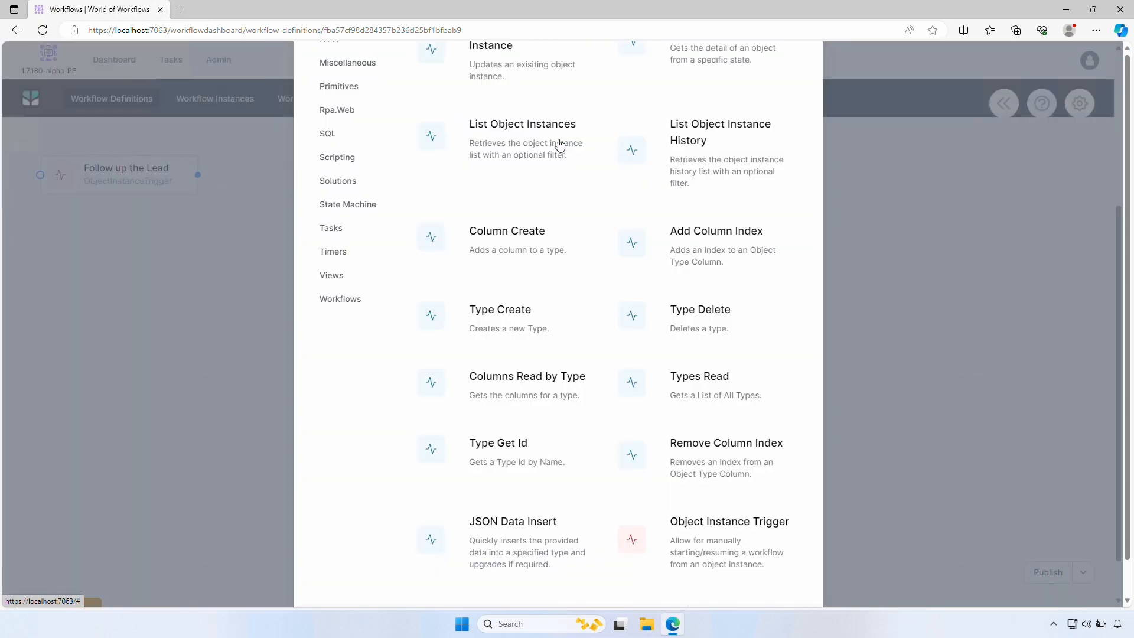
pyautogui.scroll(5, 366, 248)
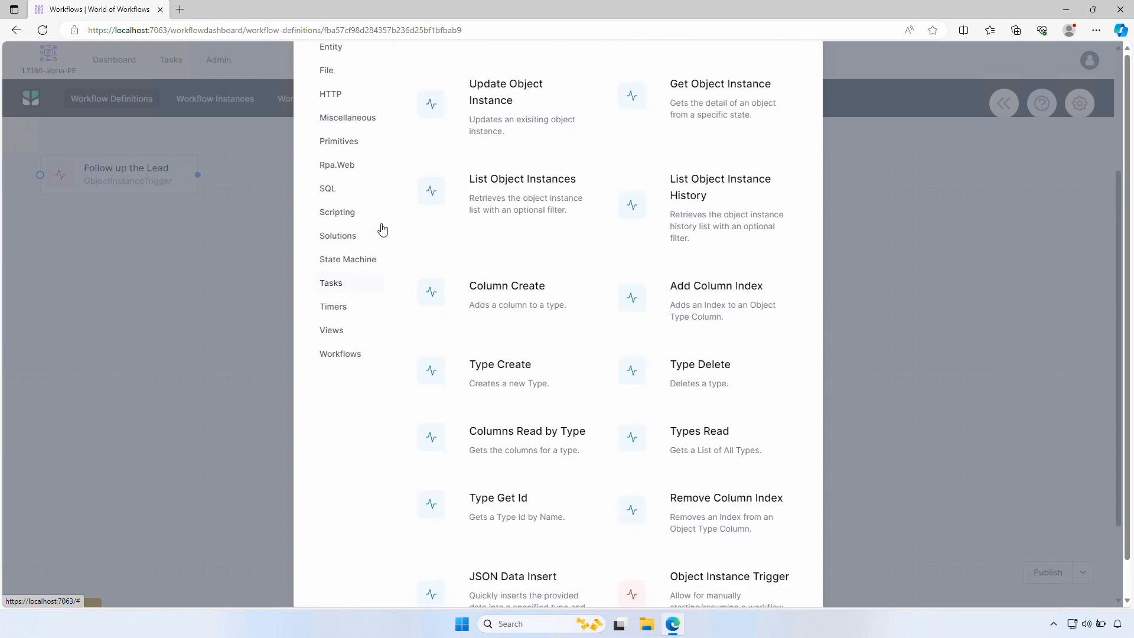
pyautogui.click(521, 88)
pyautogui.write('set')
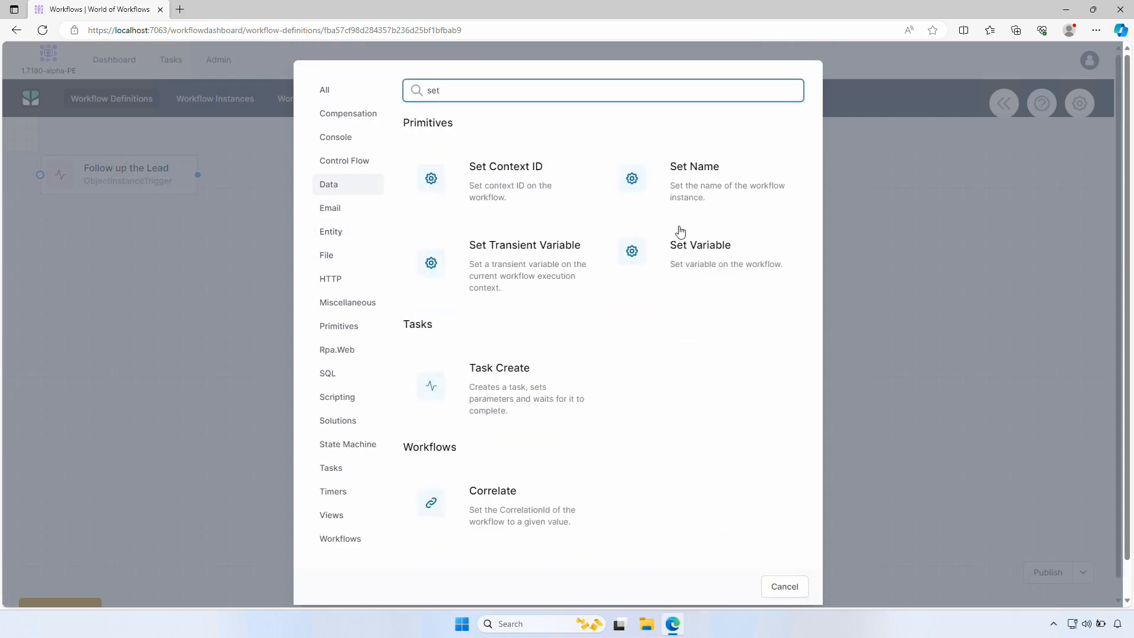
pyautogui.click(677, 232)
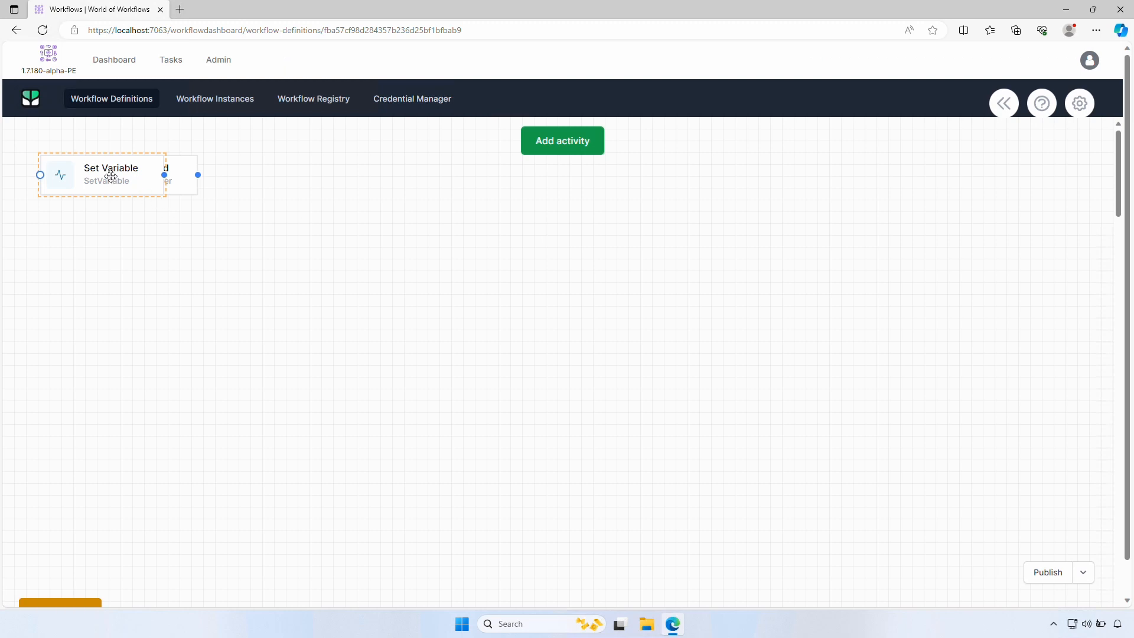
pyautogui.moveTo(109, 172); pyautogui.dragTo(378, 218)
pyautogui.moveTo(194, 177); pyautogui.dragTo(306, 222)
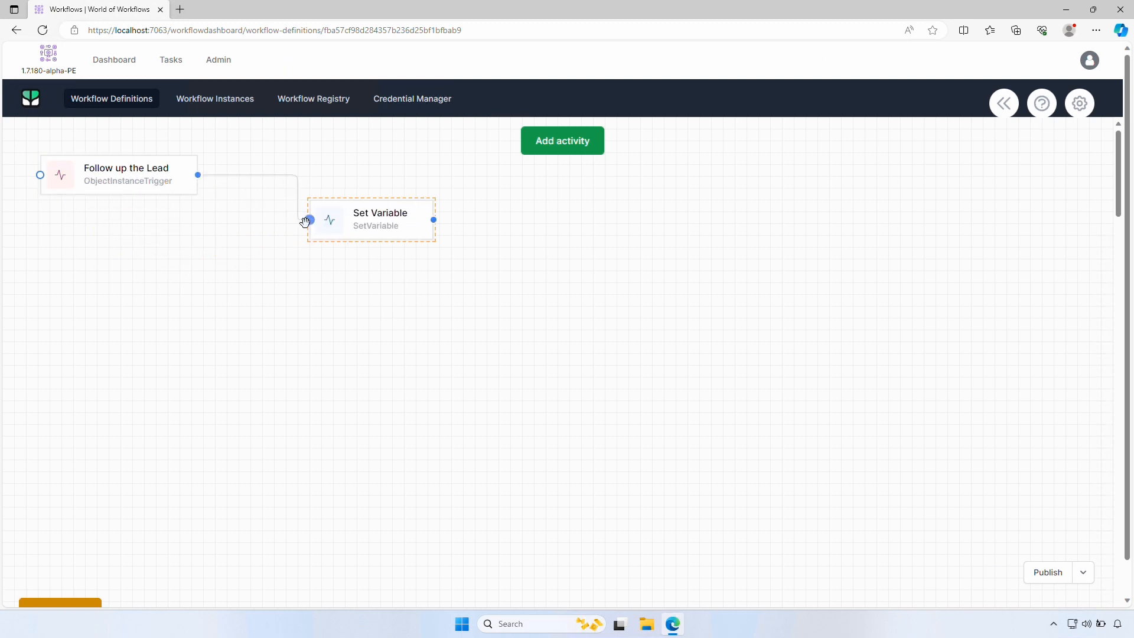
# Give the Set Variable step the variable name ThisLead
pyautogui.rightClick(391, 228)
pyautogui.click(481, 245)
pyautogui.click(395, 183)
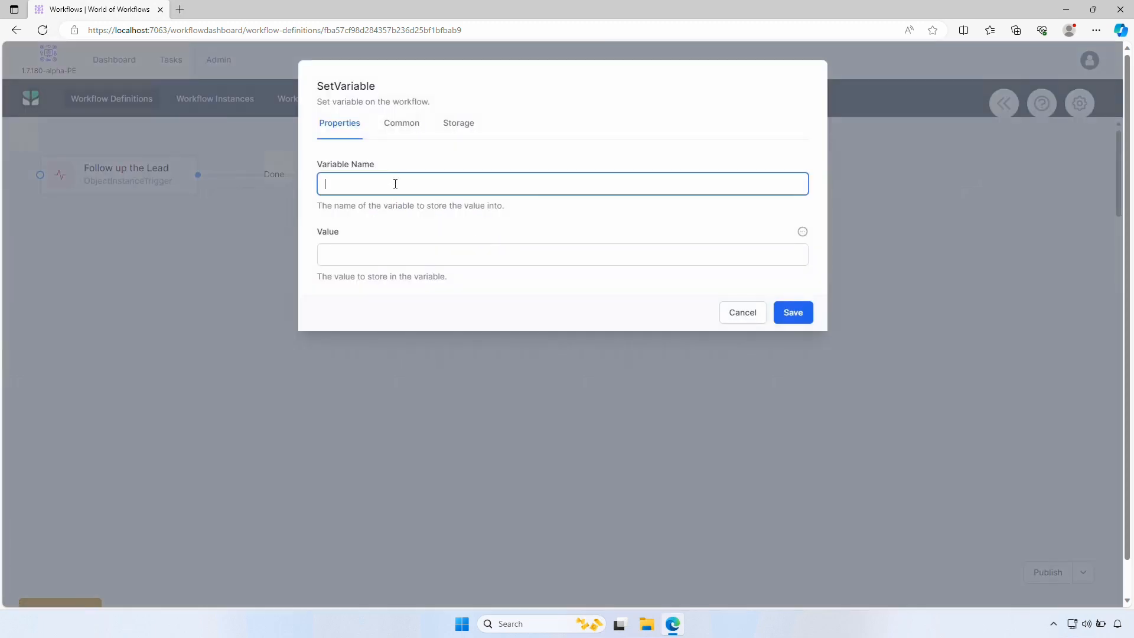
pyautogui.write('ThisLead')
# Set its JavaScript value to activities.FollowUpLead.Instance(), save, and publish the workflow
pyautogui.click(802, 231)
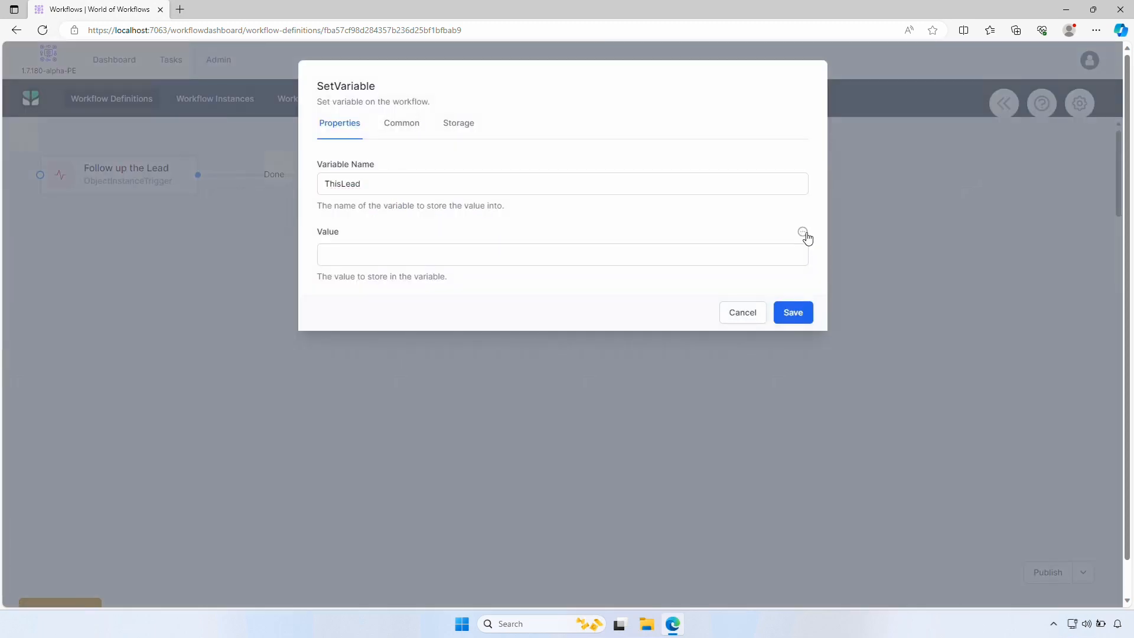
pyautogui.click(722, 286)
pyautogui.click(578, 257)
pyautogui.write('a')
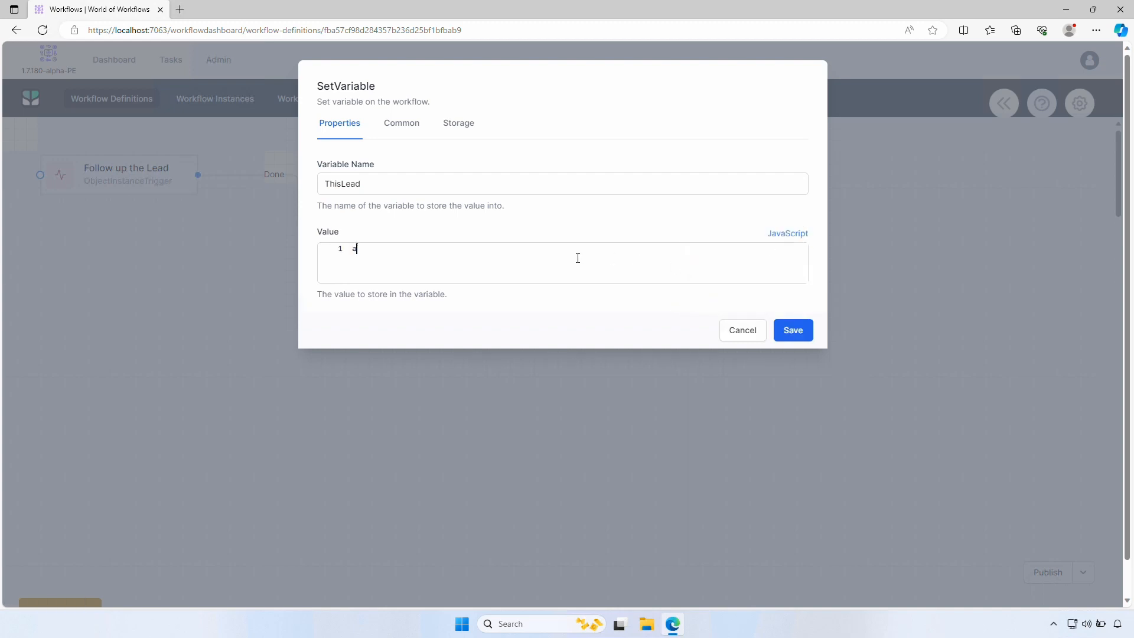
pyautogui.write('c')
pyautogui.click(577, 260)
pyautogui.write('.')
pyautogui.click(577, 260)
pyautogui.write('.')
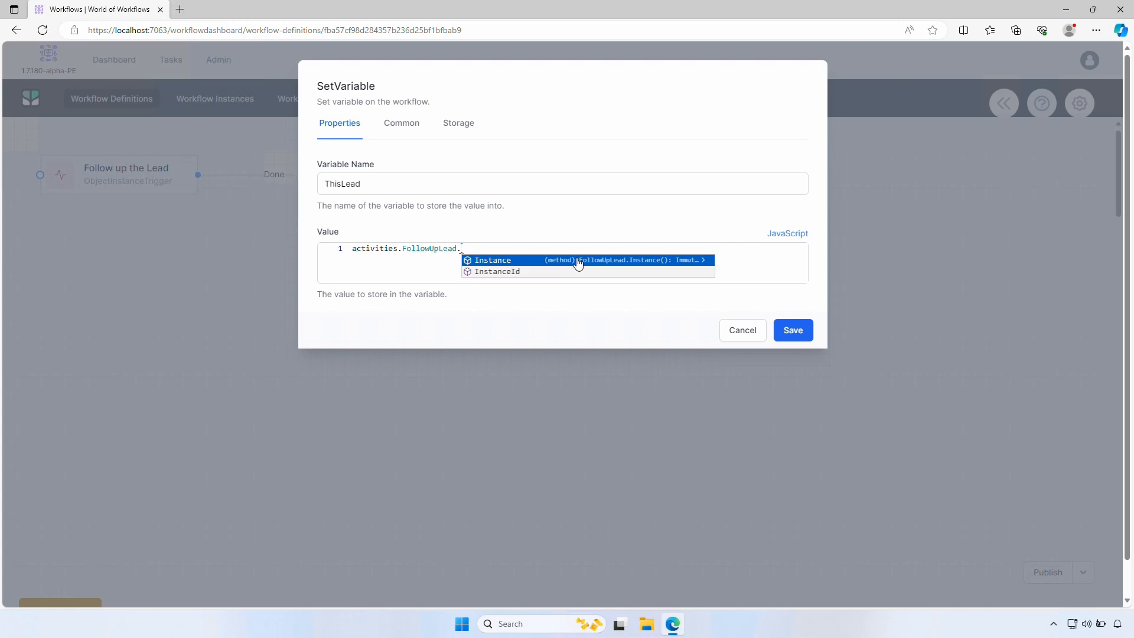
pyautogui.click(577, 261)
pyautogui.write('()')
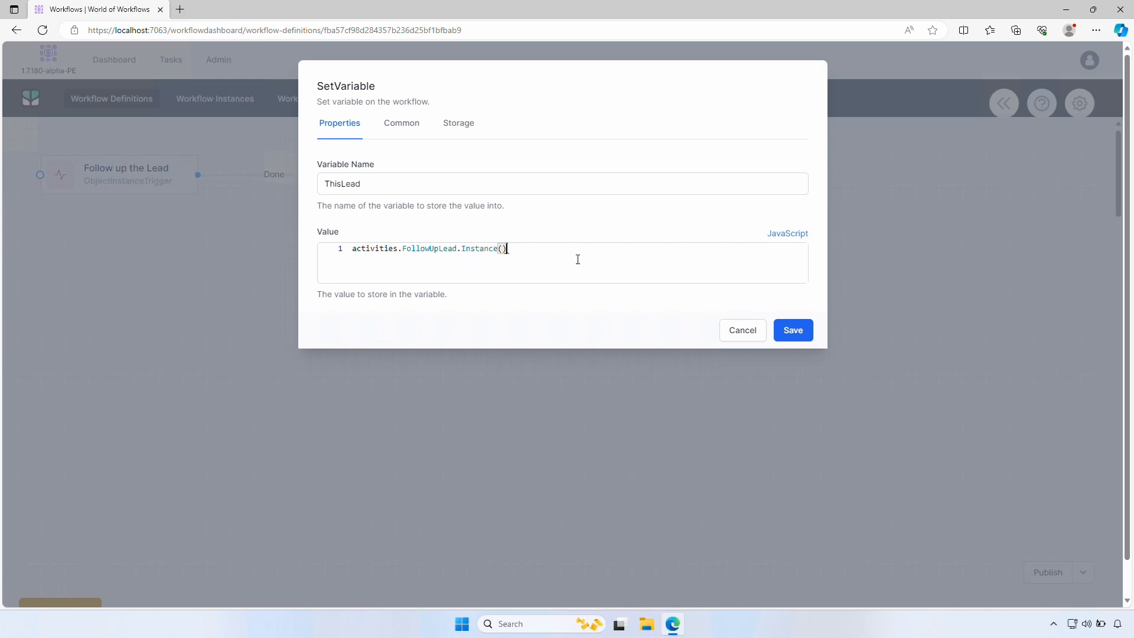
pyautogui.click(793, 329)
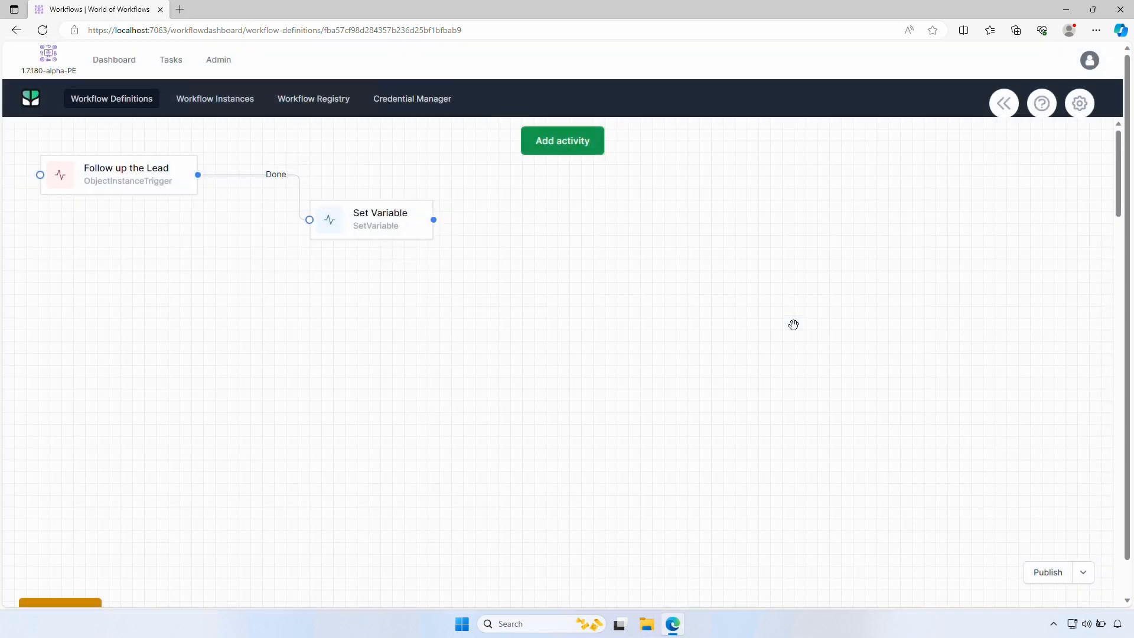
pyautogui.click(1050, 572)
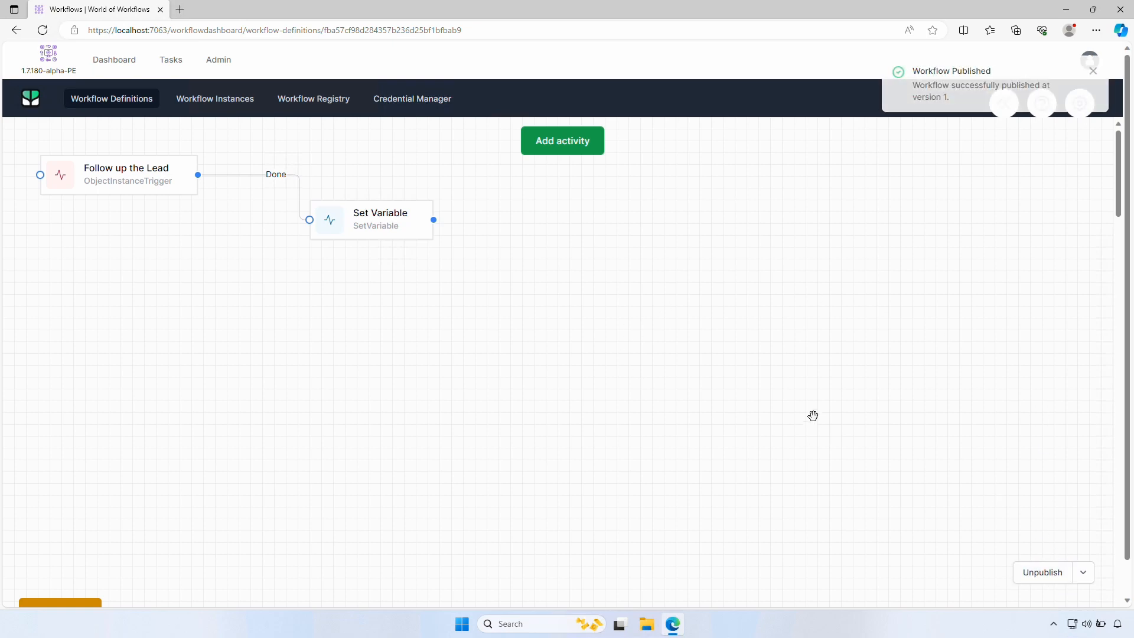
# Run Follow up the Lead on the New Lead record, then return to Admin
pyautogui.click(219, 62)
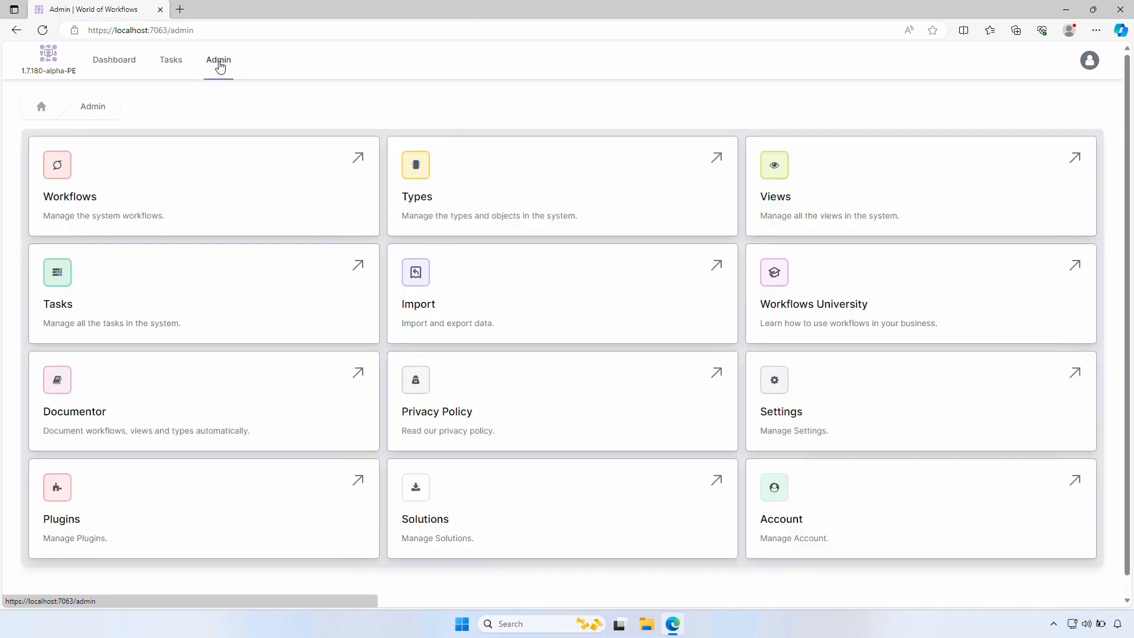
pyautogui.click(414, 167)
pyautogui.click(105, 253)
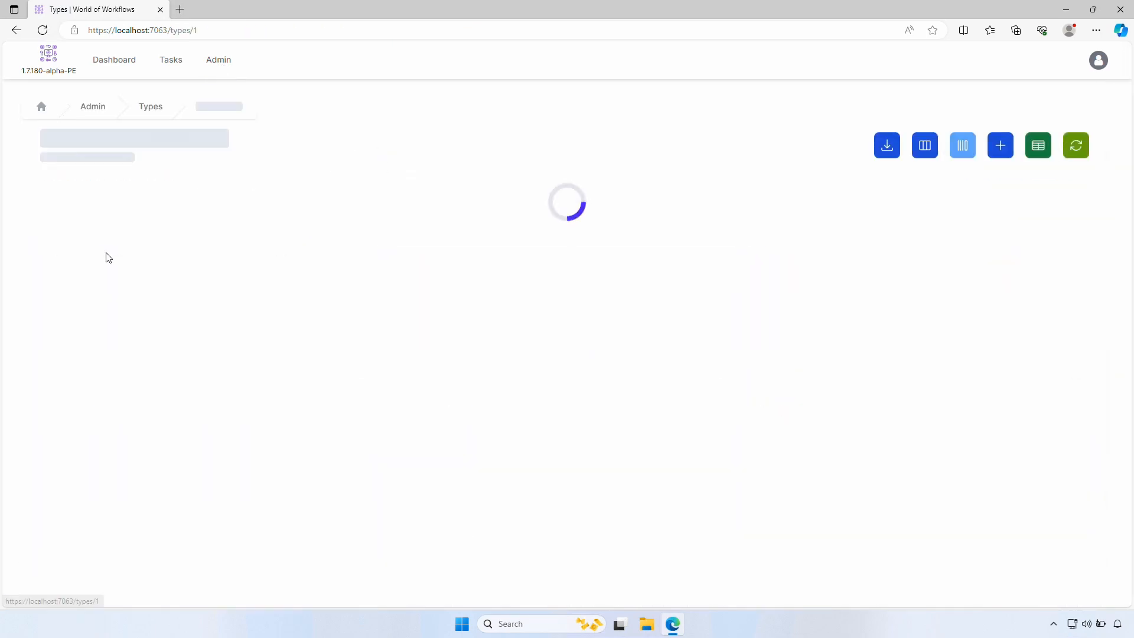
pyautogui.click(118, 246)
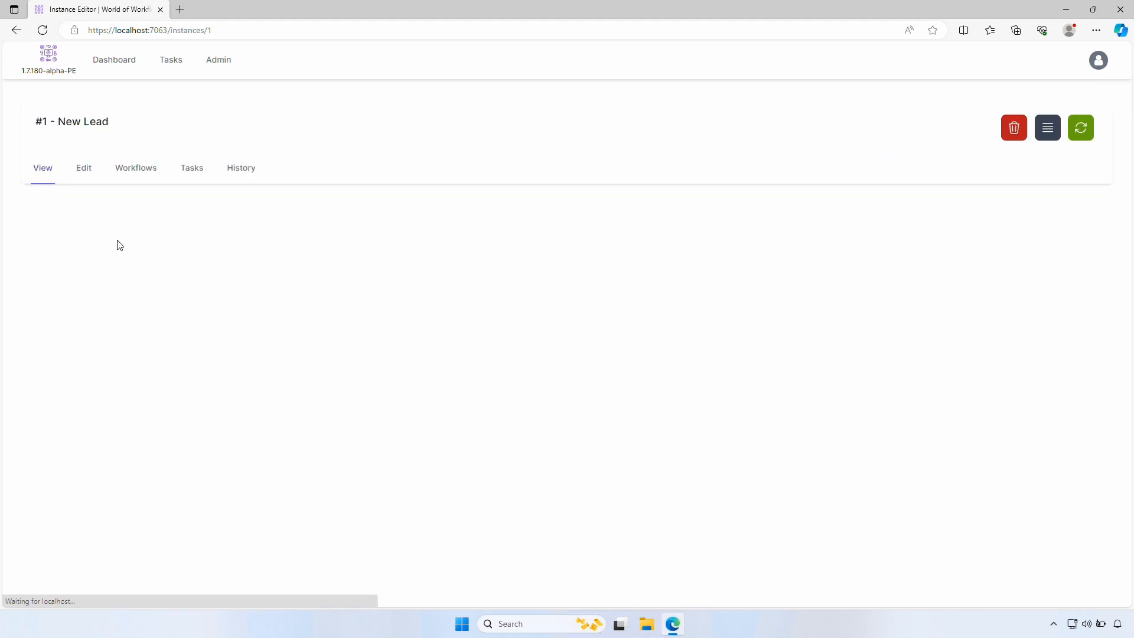
pyautogui.click(133, 176)
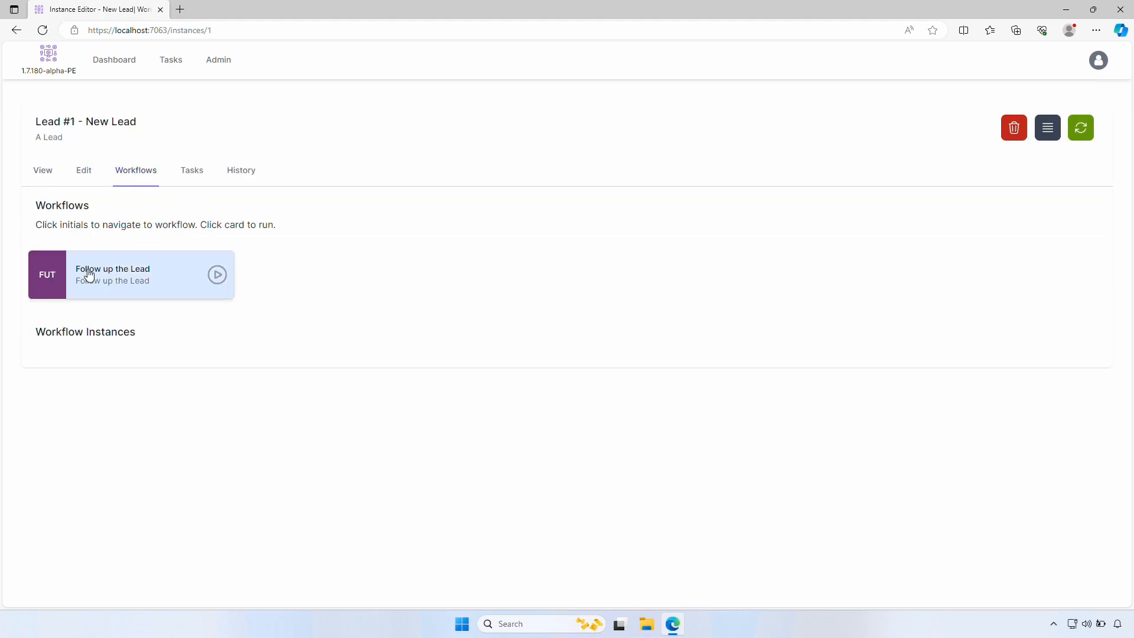
pyautogui.click(218, 280)
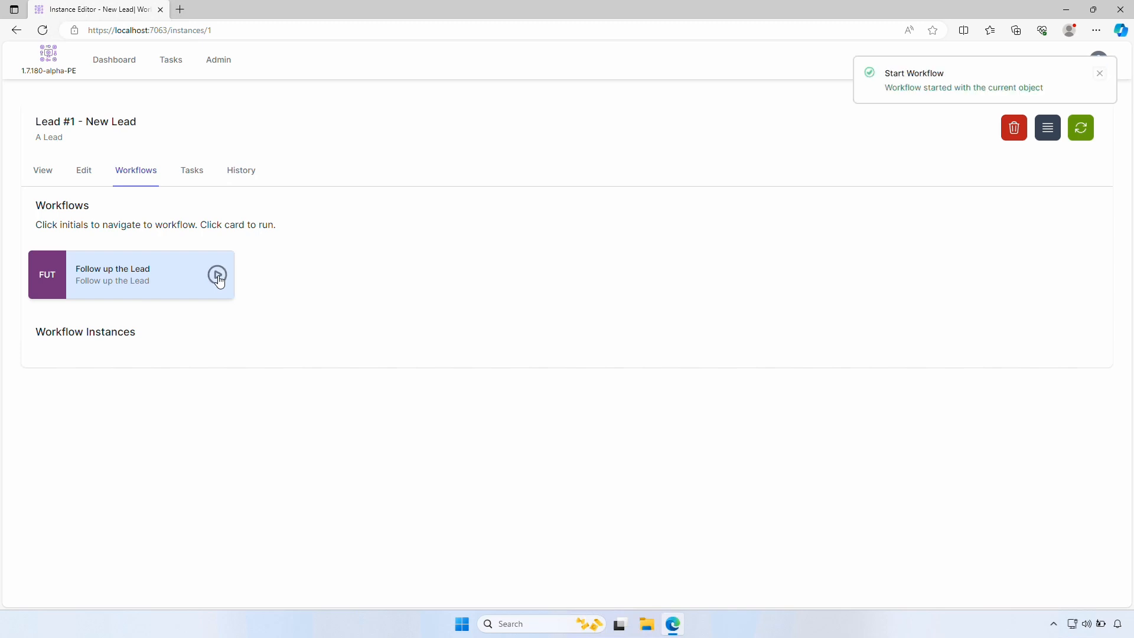
pyautogui.click(219, 61)
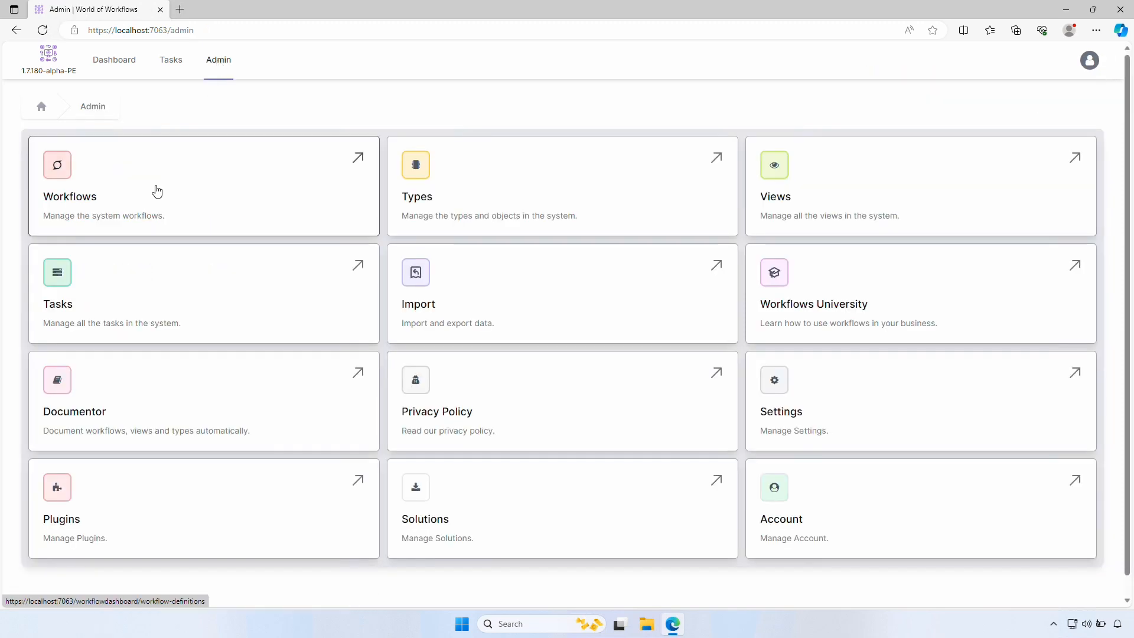
# Inspect the finished Follow up the Lead run's variables, then return to Workflow Definitions
pyautogui.click(157, 191)
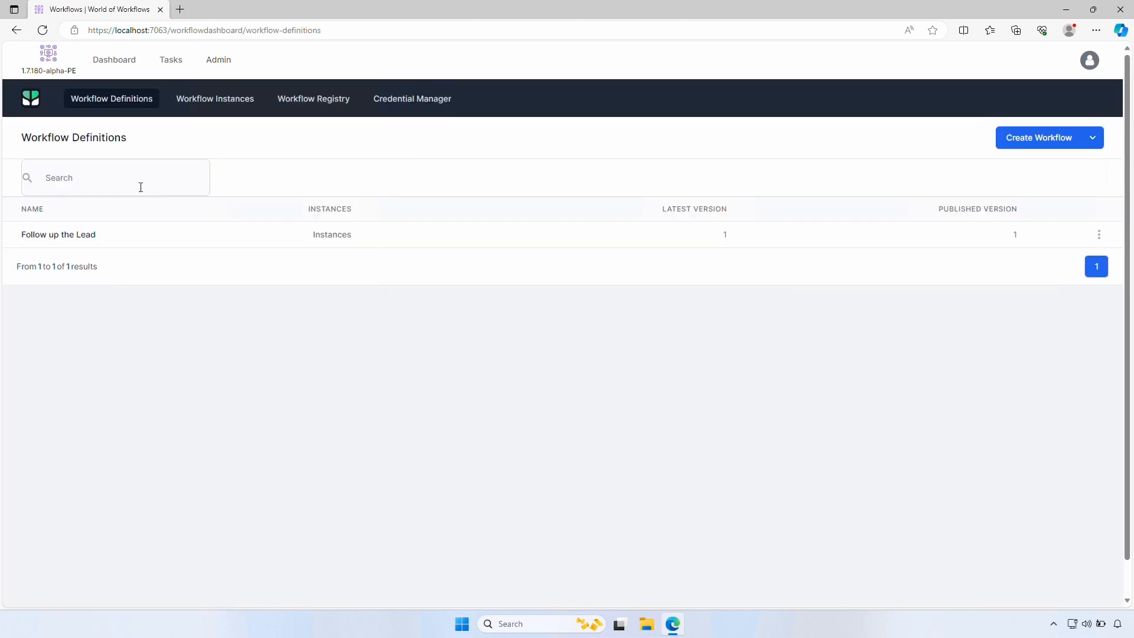
pyautogui.click(347, 236)
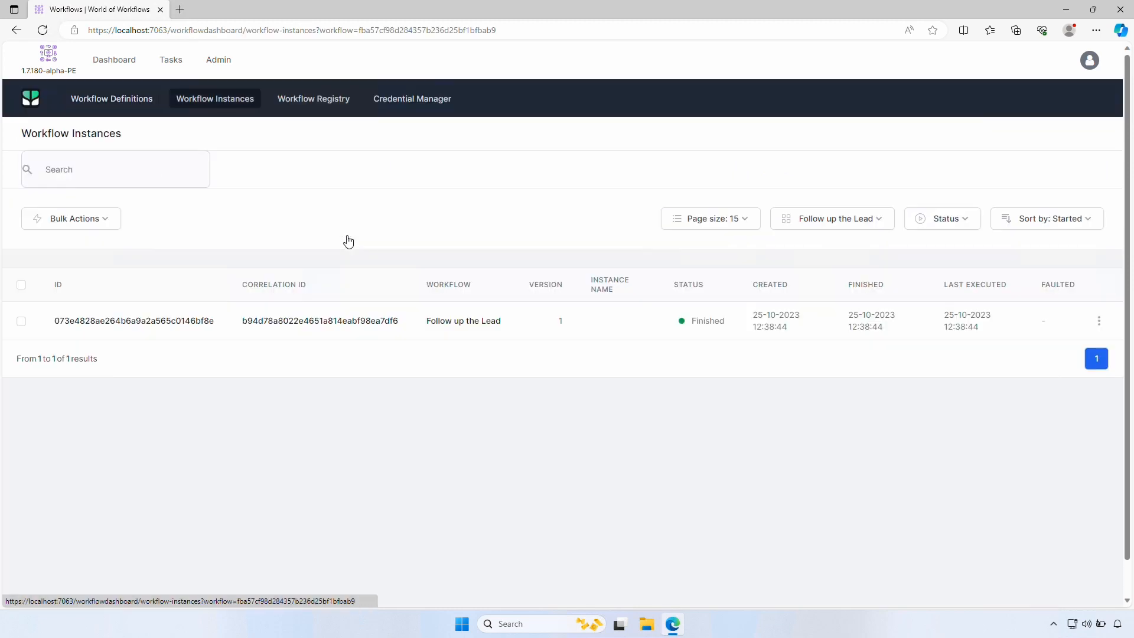
pyautogui.click(196, 320)
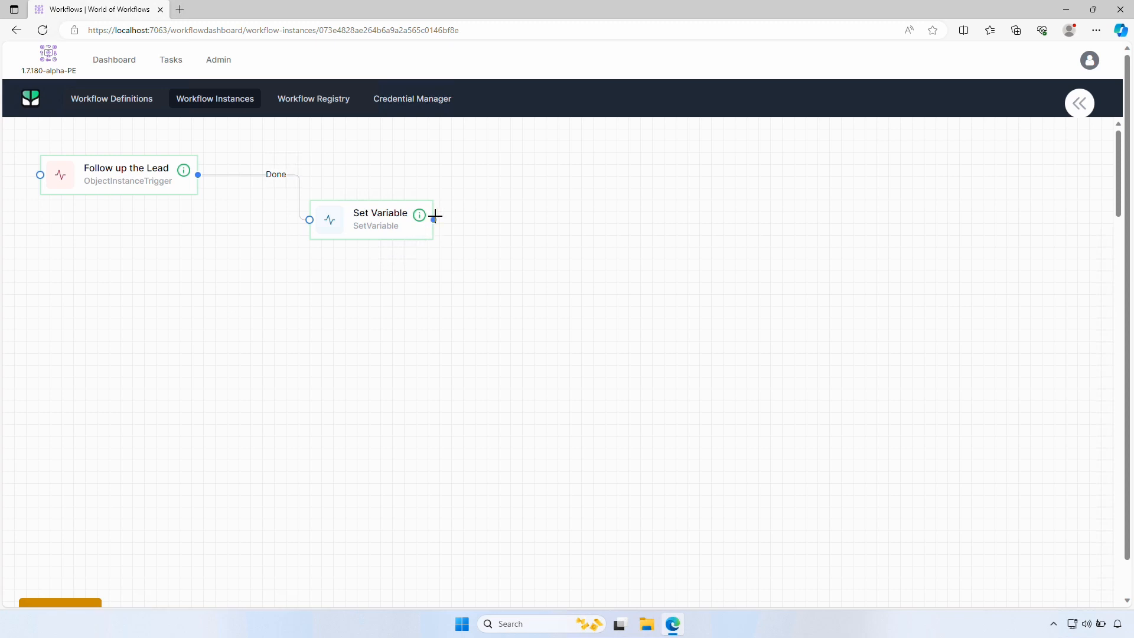
pyautogui.click(1087, 111)
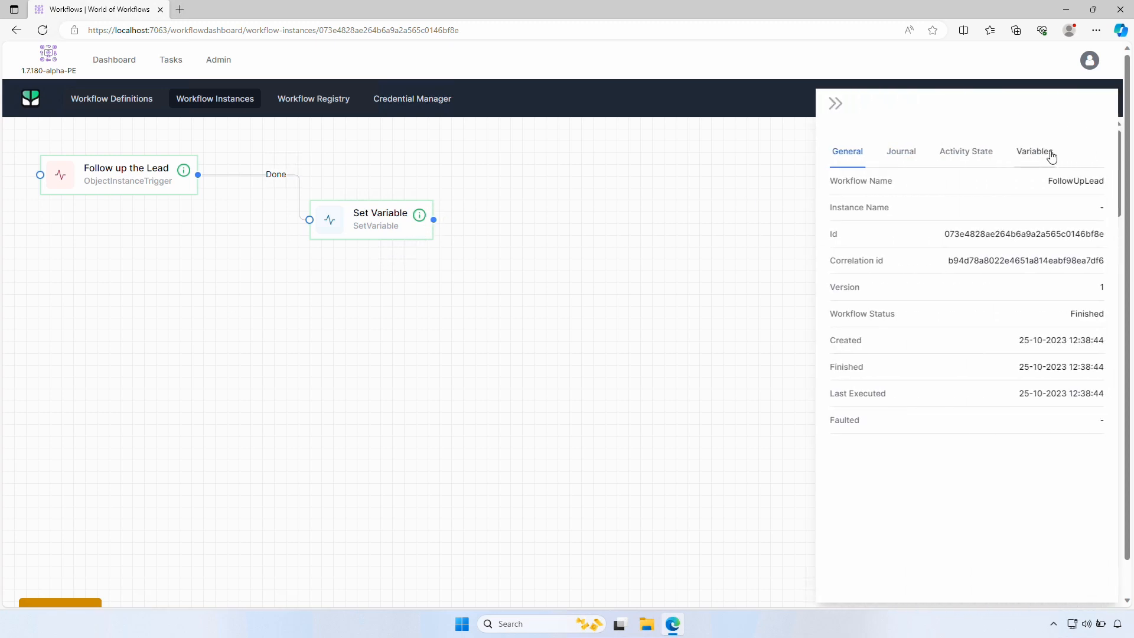
pyautogui.click(1052, 155)
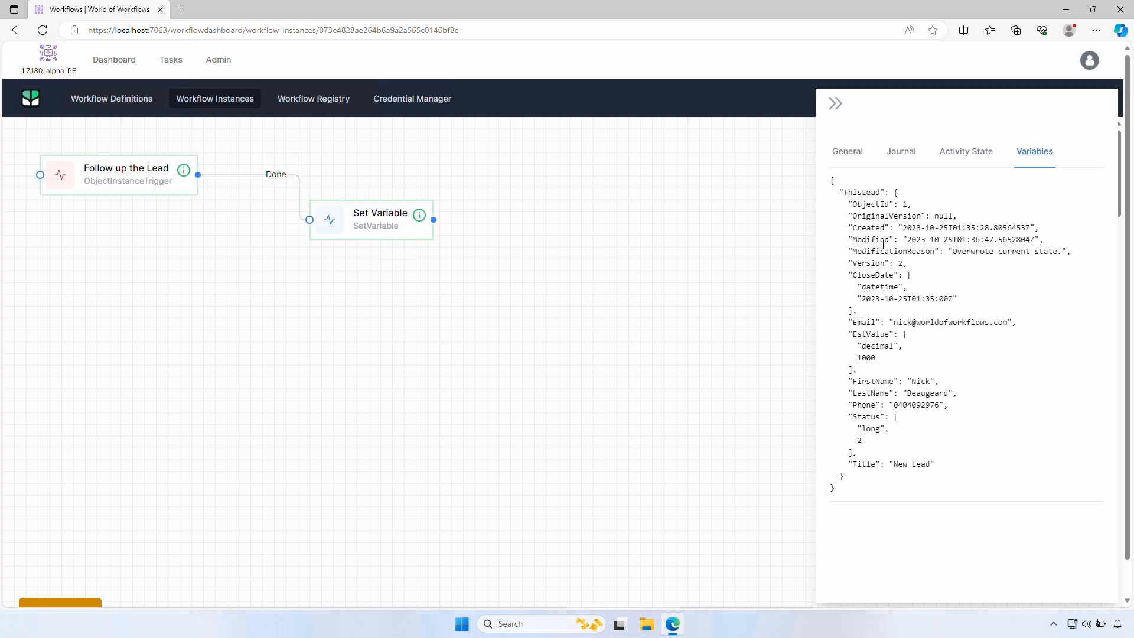
pyautogui.click(835, 104)
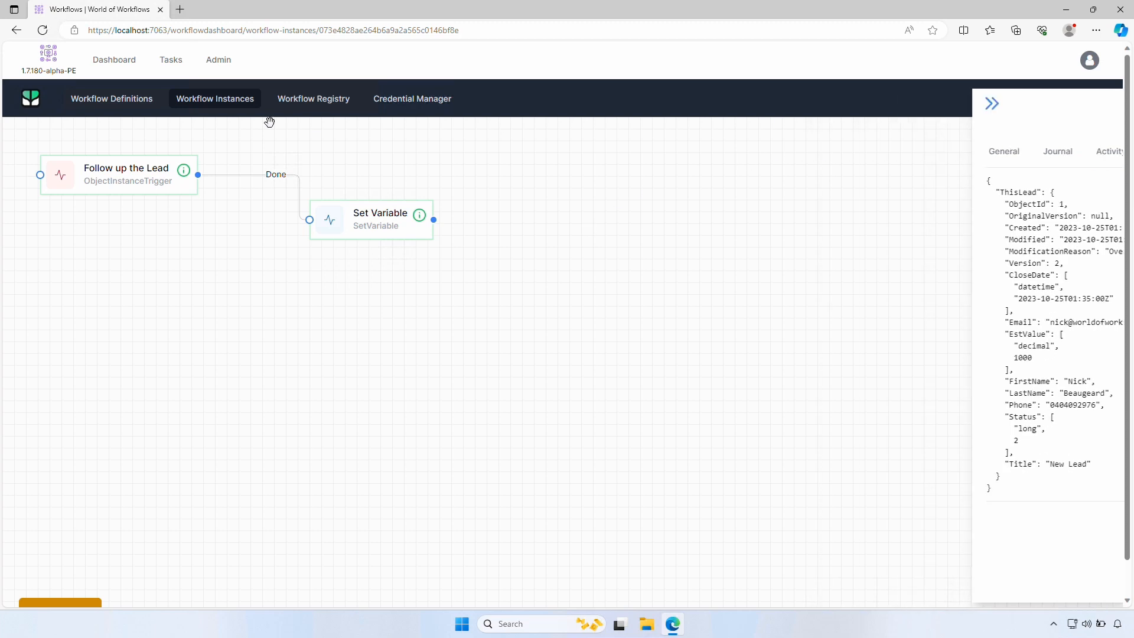
pyautogui.click(111, 107)
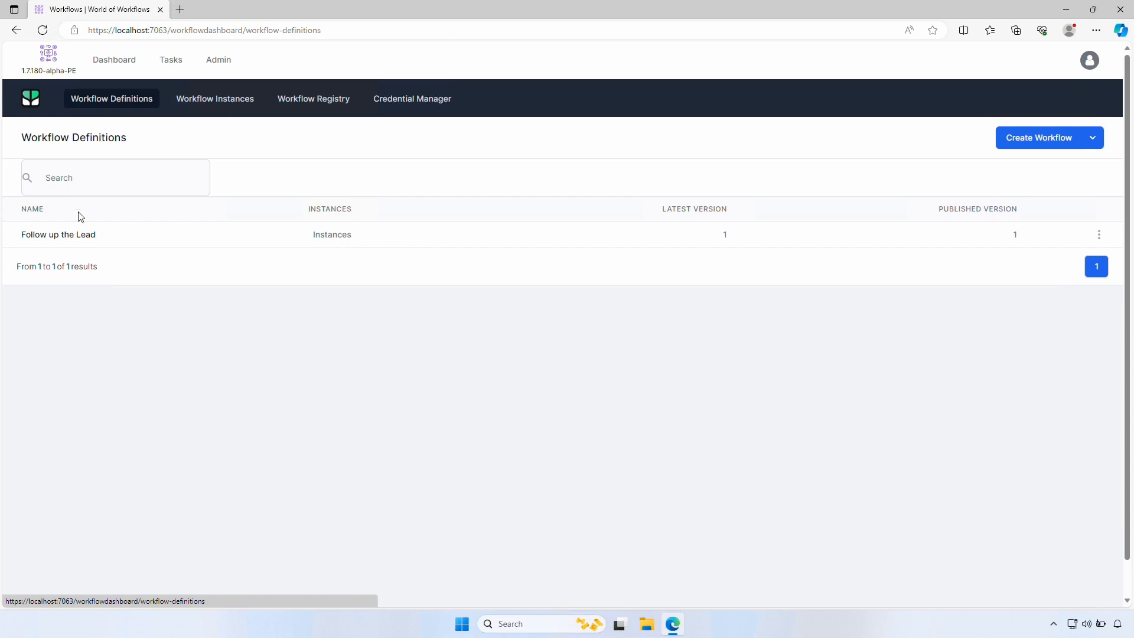
# Add a Task Create step to Follow up the Lead, connected from Set Variable's Done output
pyautogui.click(73, 236)
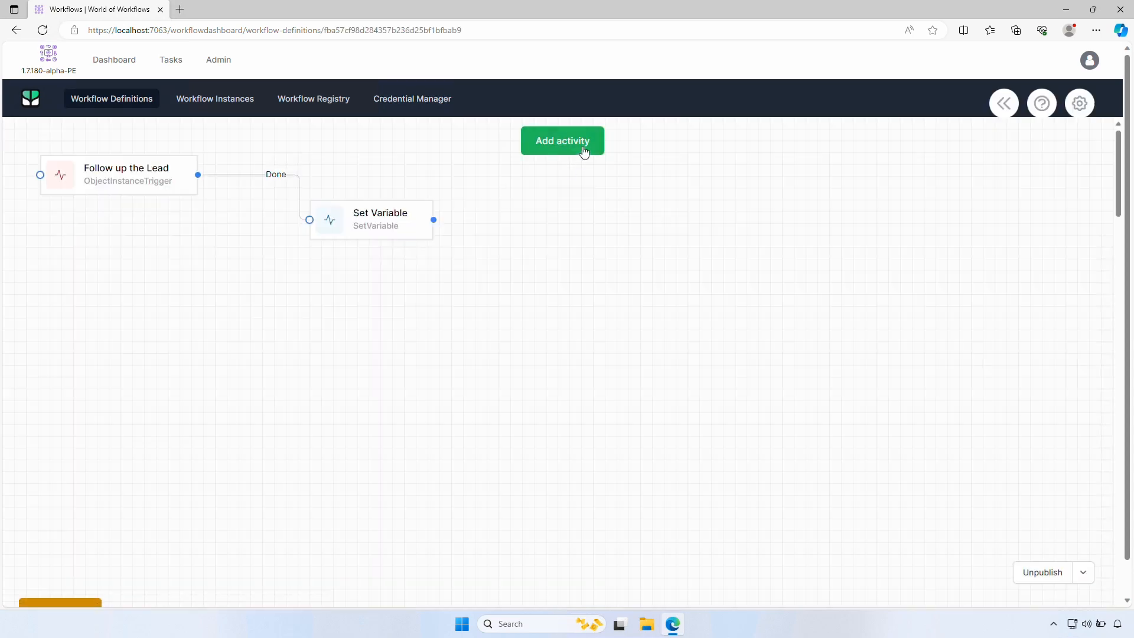
pyautogui.click(582, 151)
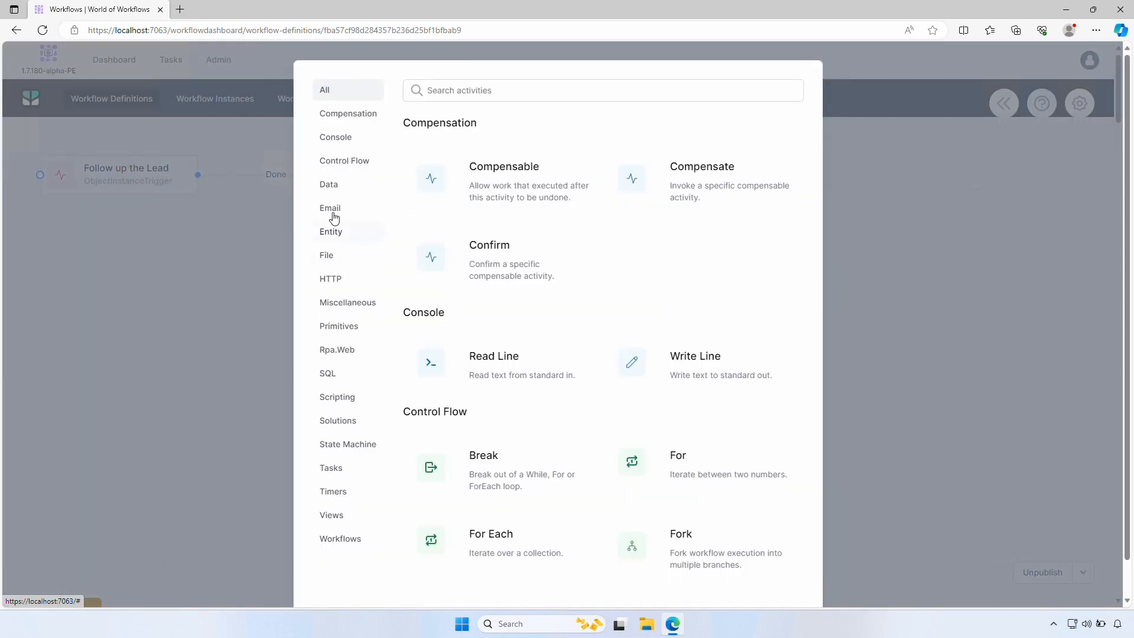
pyautogui.click(333, 472)
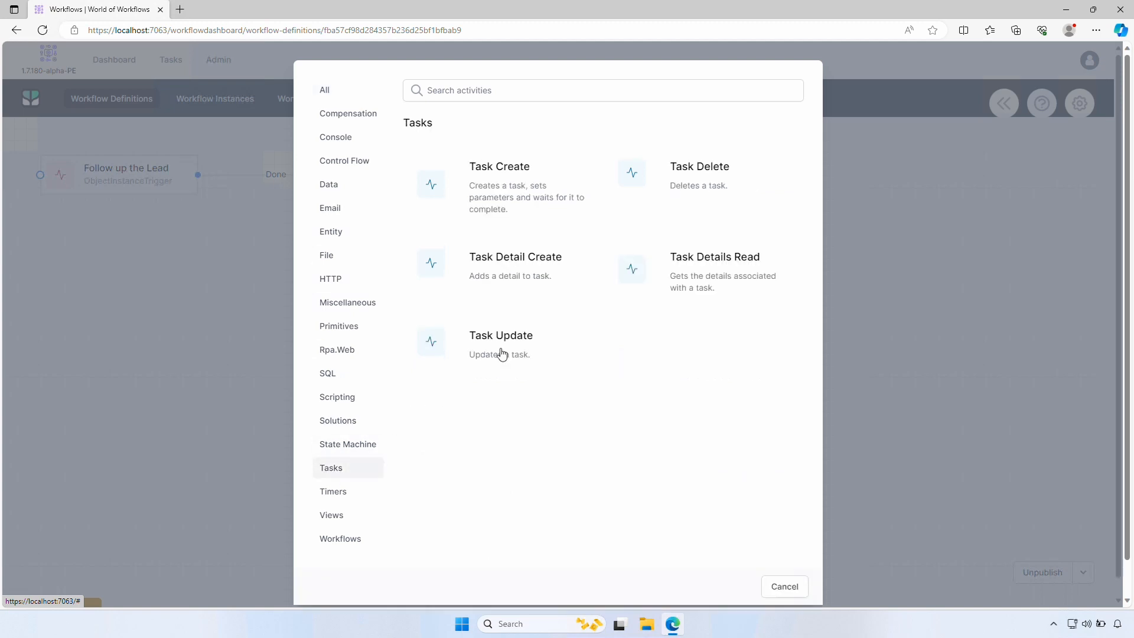
pyautogui.click(514, 185)
pyautogui.moveTo(102, 182); pyautogui.dragTo(627, 243)
pyautogui.moveTo(437, 219)
pyautogui.mouseDown()
pyautogui.moveTo(466, 215)
pyautogui.moveTo(558, 243)
pyautogui.mouseUp()
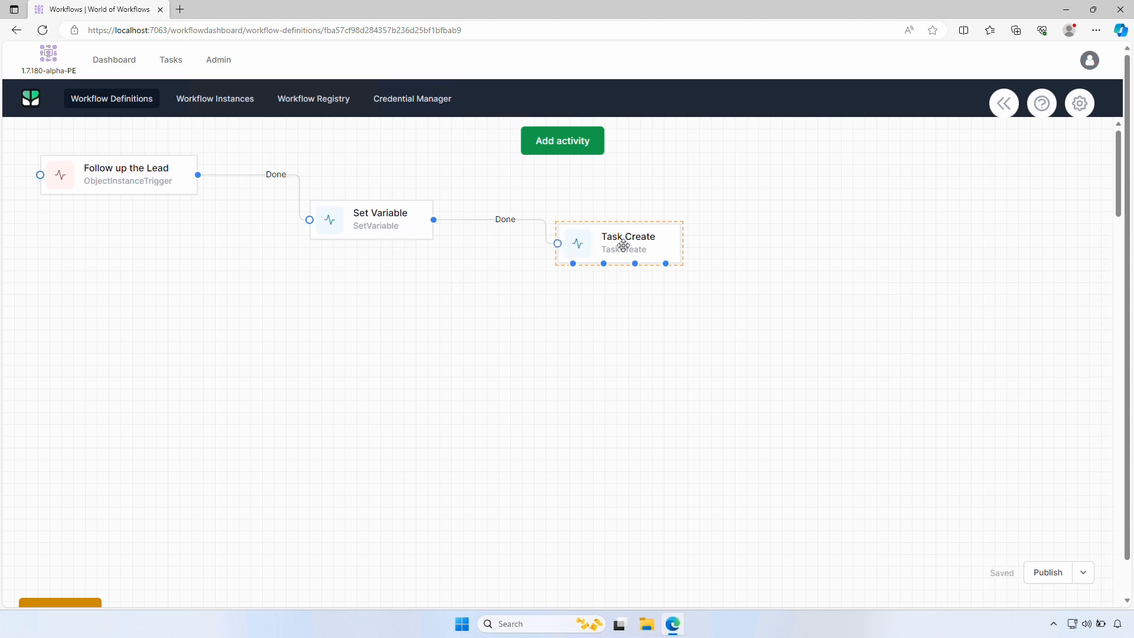
# Give the Task Create step the title 'Please follow up the Lead'
pyautogui.rightClick(646, 261)
pyautogui.doubleClick(648, 261)
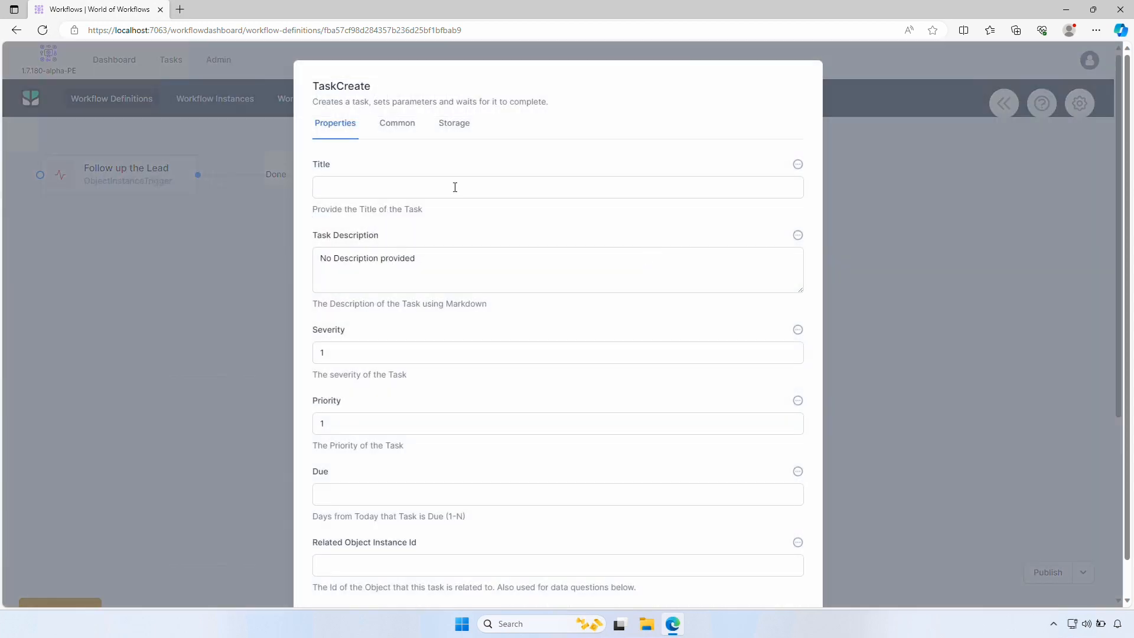
pyautogui.click(455, 186)
pyautogui.write('Please fo')
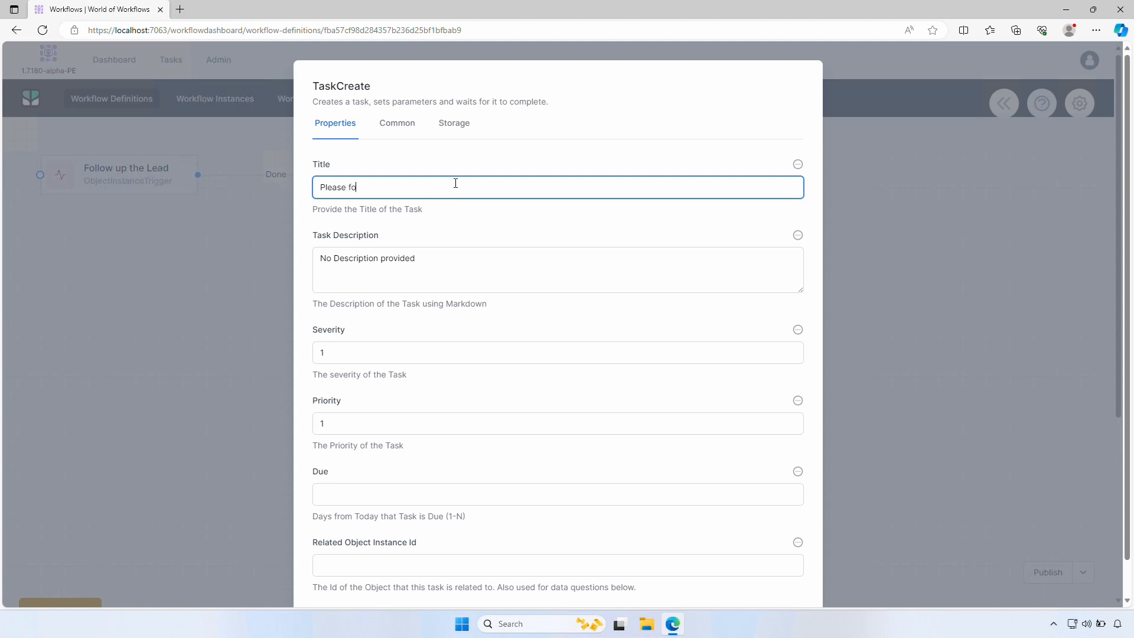
pyautogui.write('llow up the Lead')
# Write a Liquid description headed 'Follow Up Lead' listing the lead's Full Name, Email and other details
pyautogui.click(436, 261)
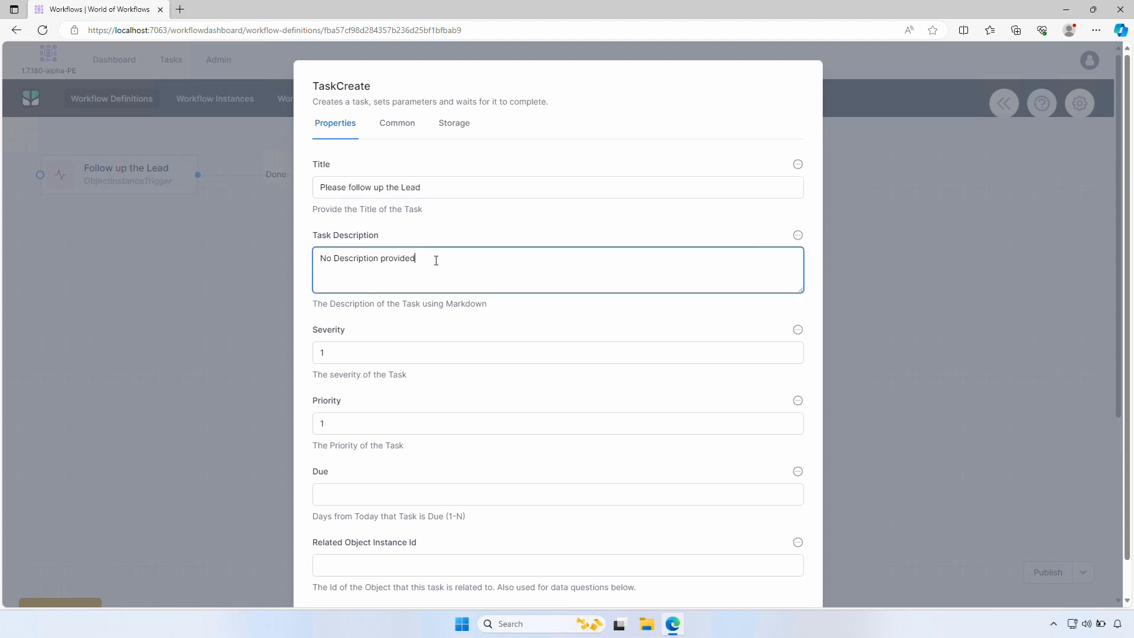
pyautogui.moveTo(512, 269); pyautogui.dragTo(224, 270)
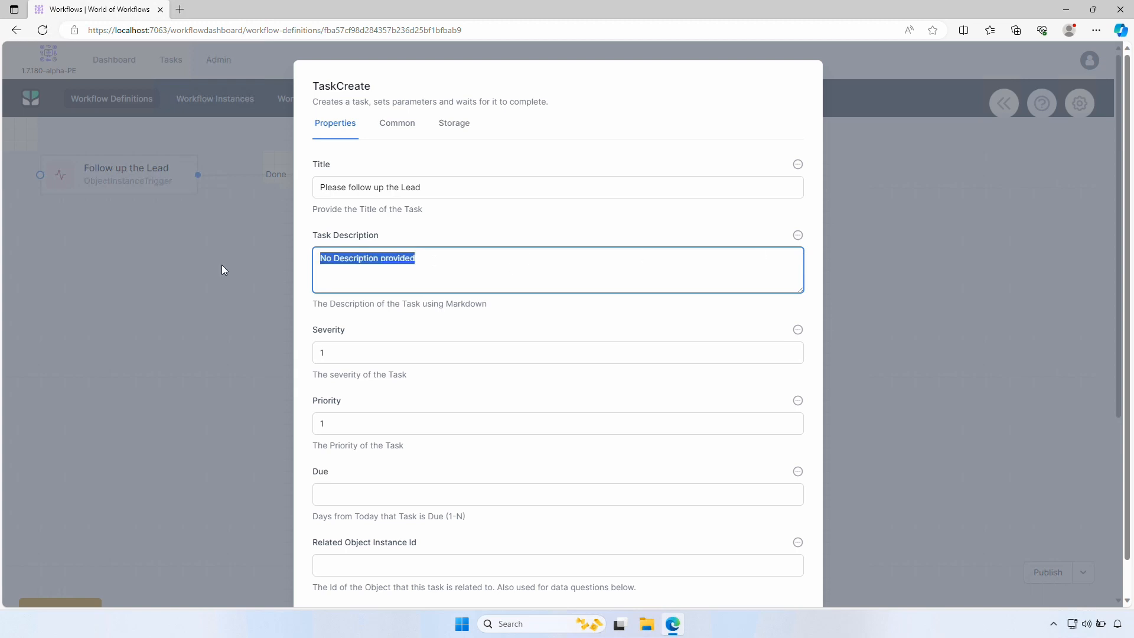
pyautogui.click(799, 235)
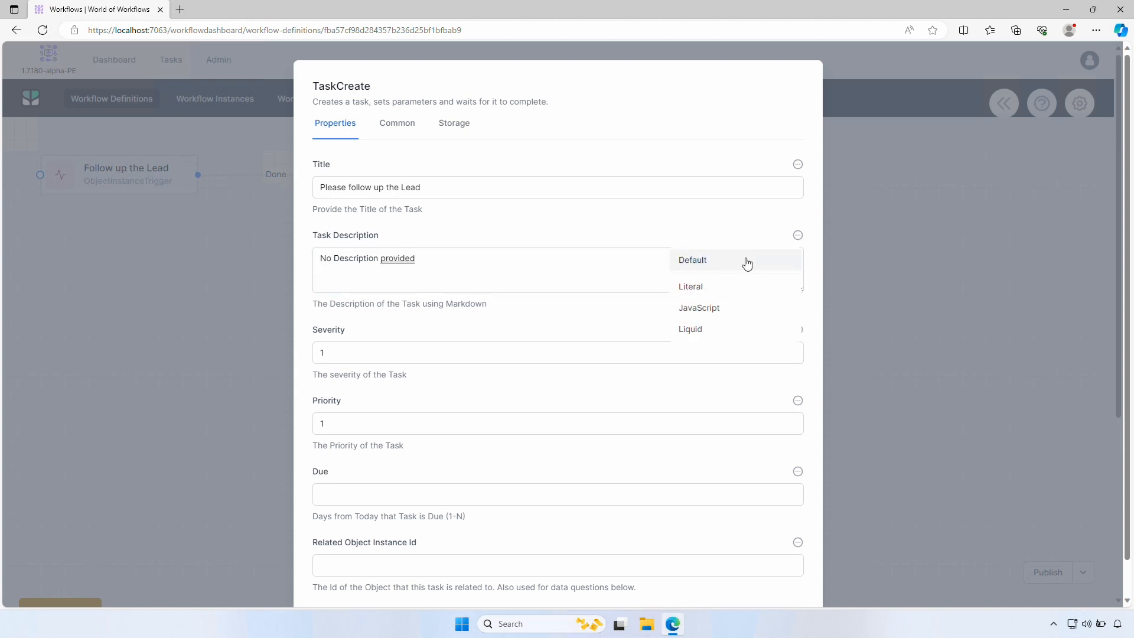
pyautogui.click(724, 328)
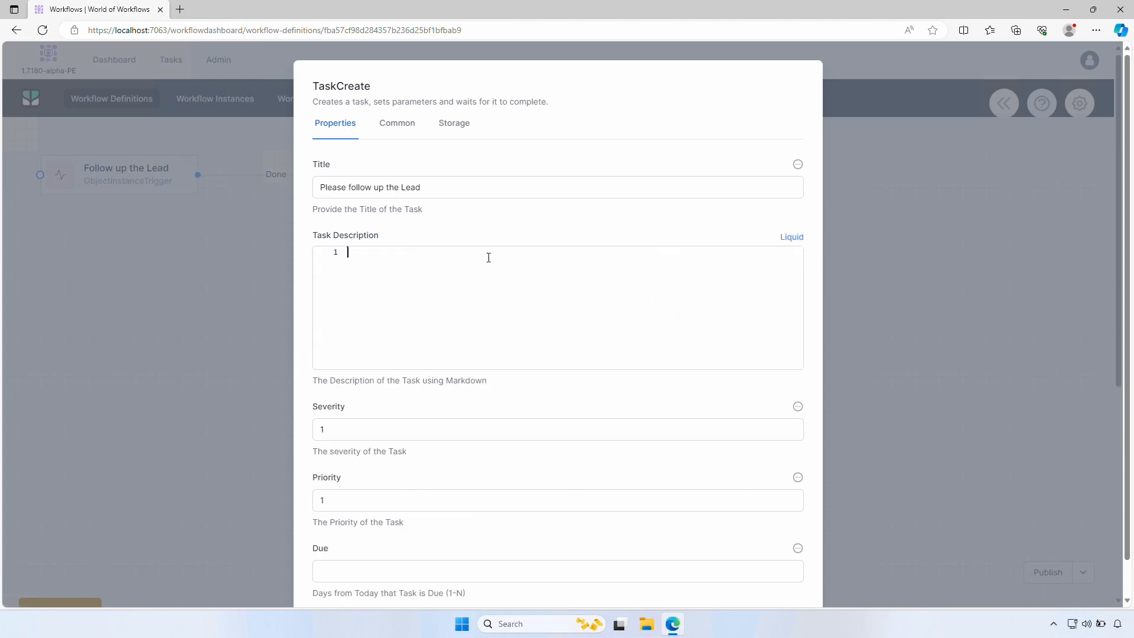
pyautogui.write('# Follow U')
pyautogui.write('p Lead  ')
pyautogui.write('Please follow up the ')
pyautogui.write('lea')
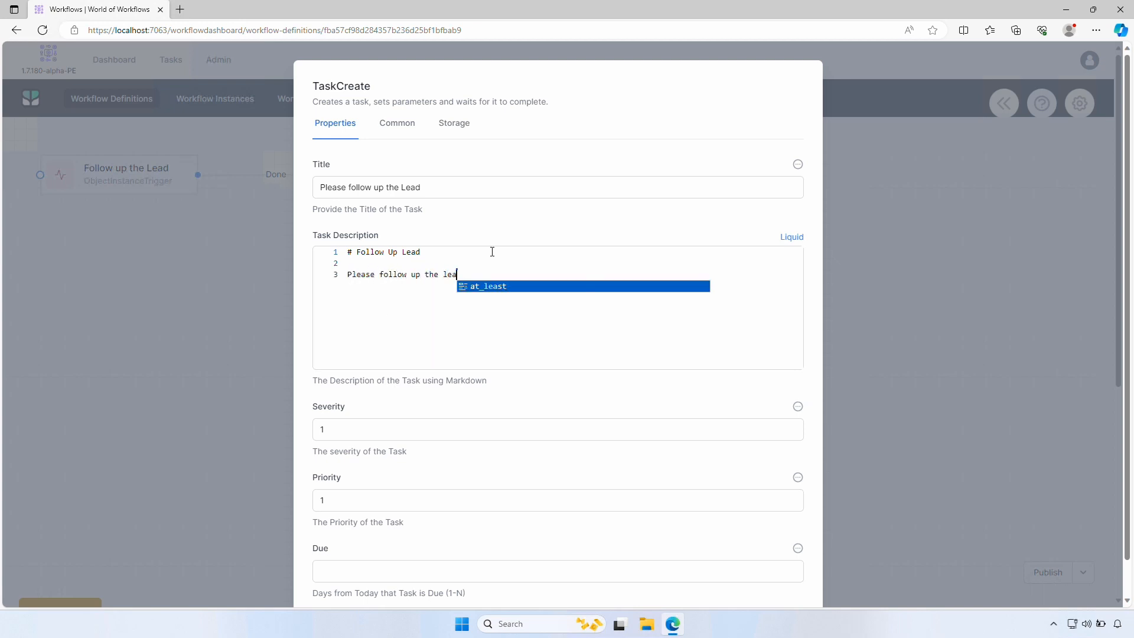
pyautogui.write('d with detail')
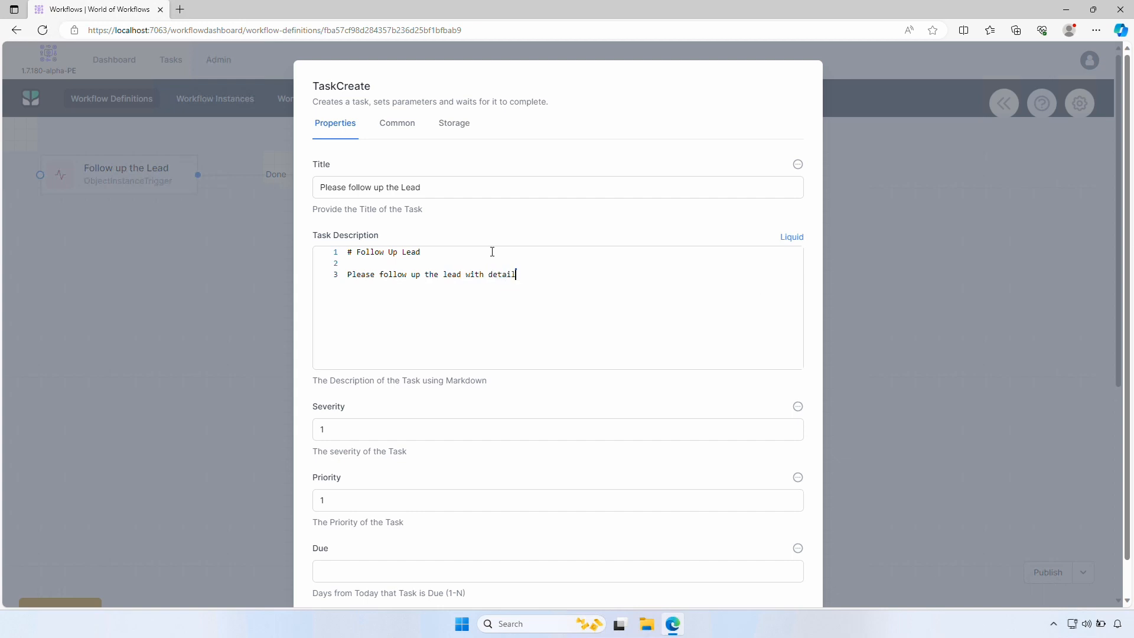
pyautogui.write('s below:')
pyautogui.press('Return')
pyautogui.write('- Fulll N')
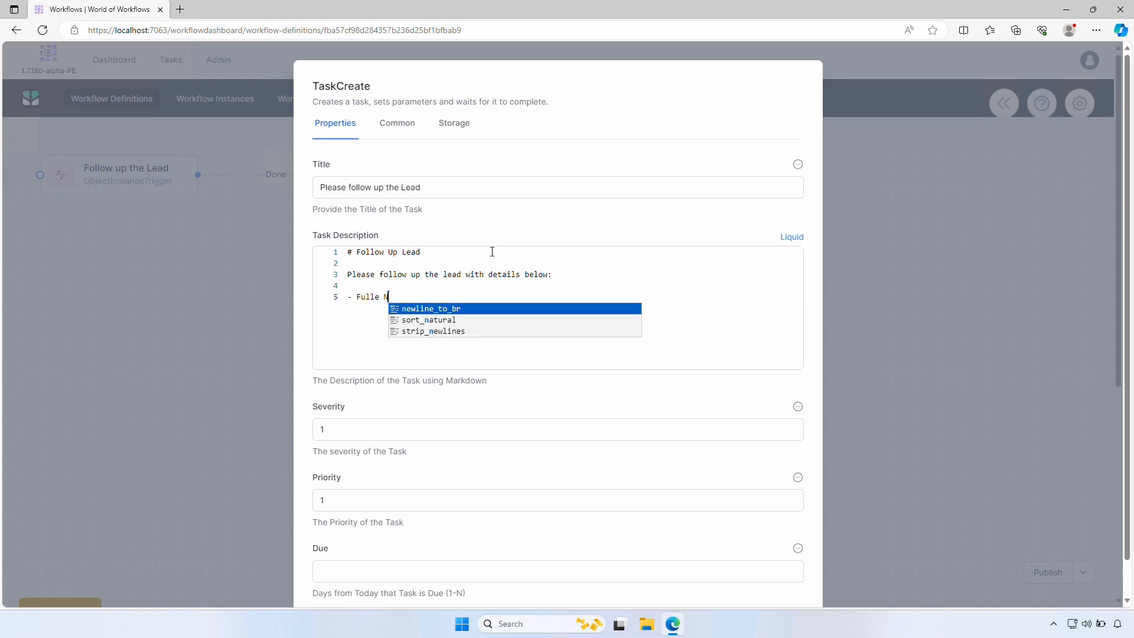
pyautogui.press('BackSpace')
pyautogui.press('BackSpace')
pyautogui.press('BackSpace')
pyautogui.write('Name:')
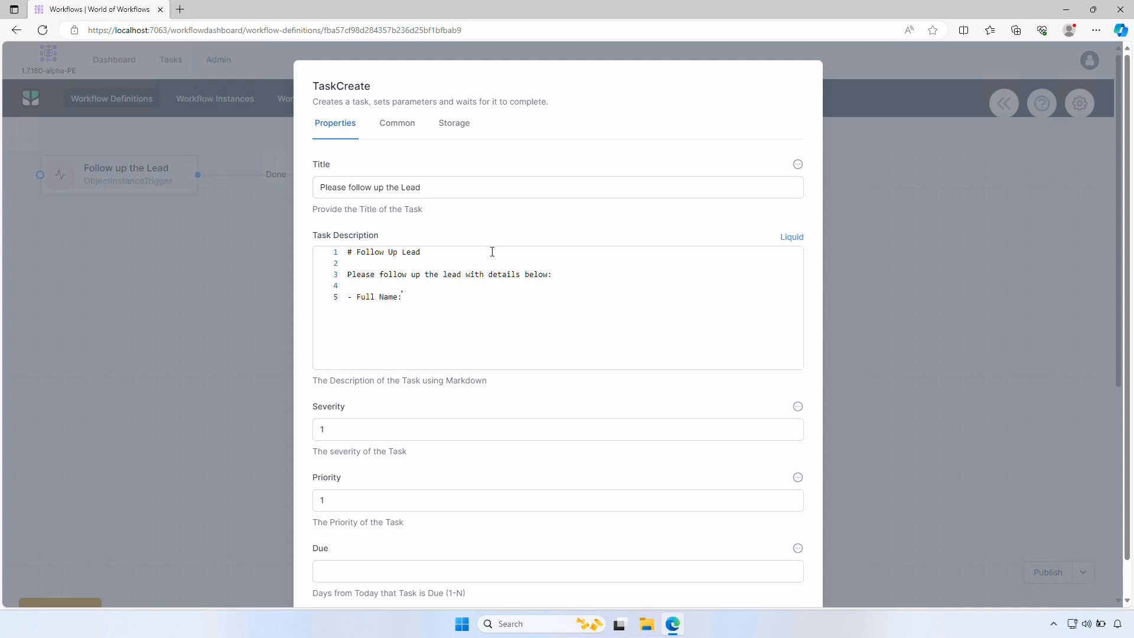
pyautogui.write(' - Email: -')
pyautogui.write(' Phone:')
# Set the task due in 2 days with branches Done, Could not Contact, Closed - Lost, and save
pyautogui.scroll(-1, 445, 379)
pyautogui.scroll(-2, 444, 378)
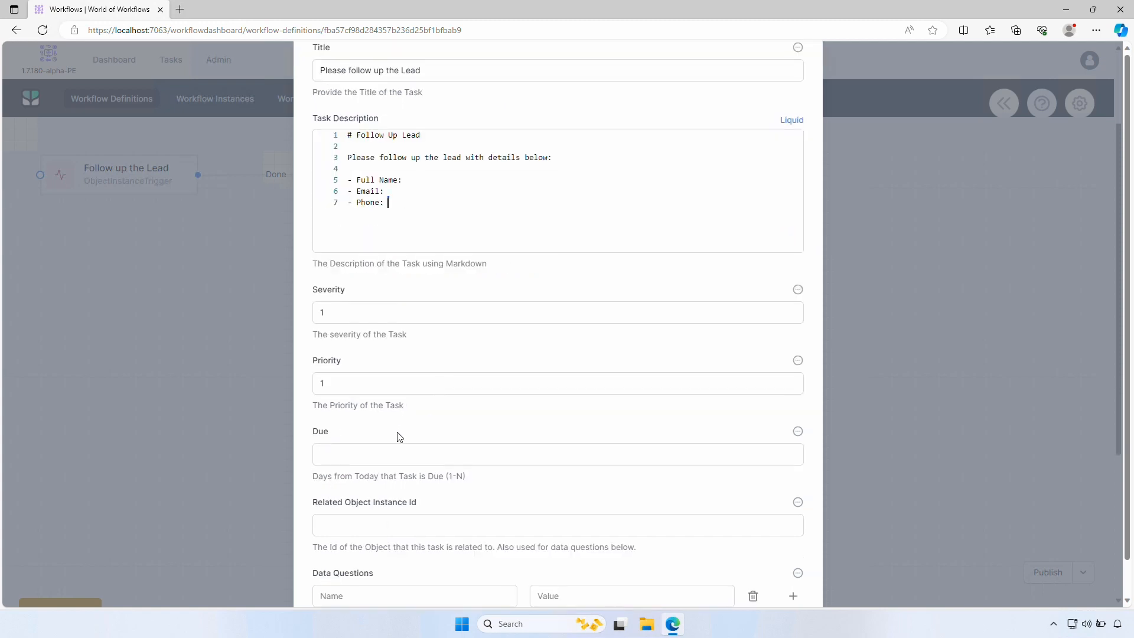
pyautogui.click(396, 450)
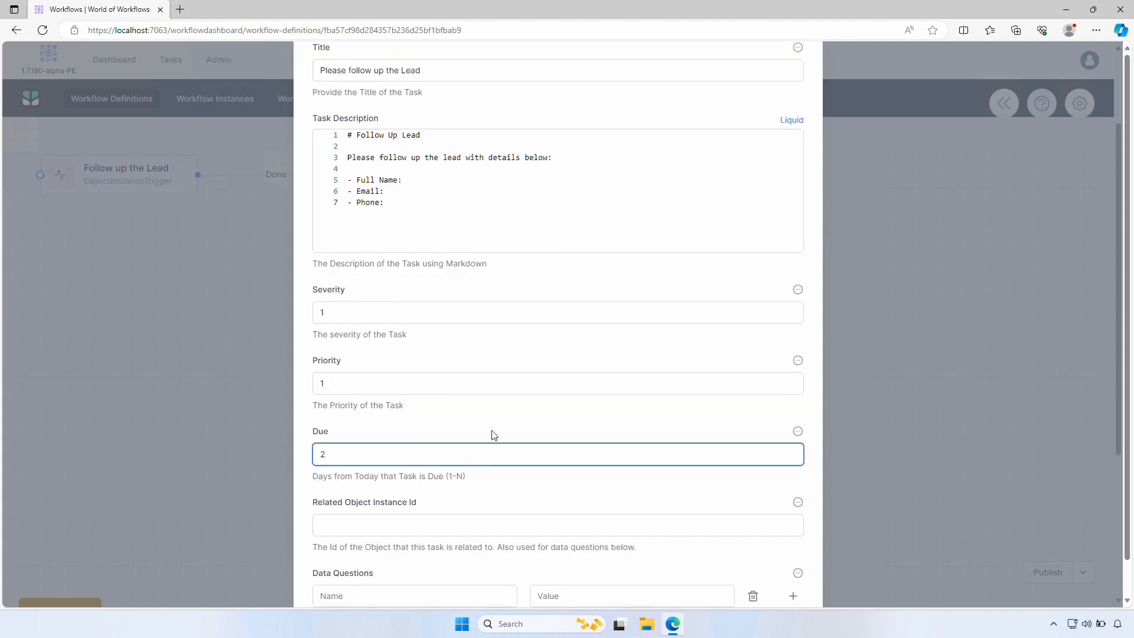
pyautogui.scroll(-4, 494, 435)
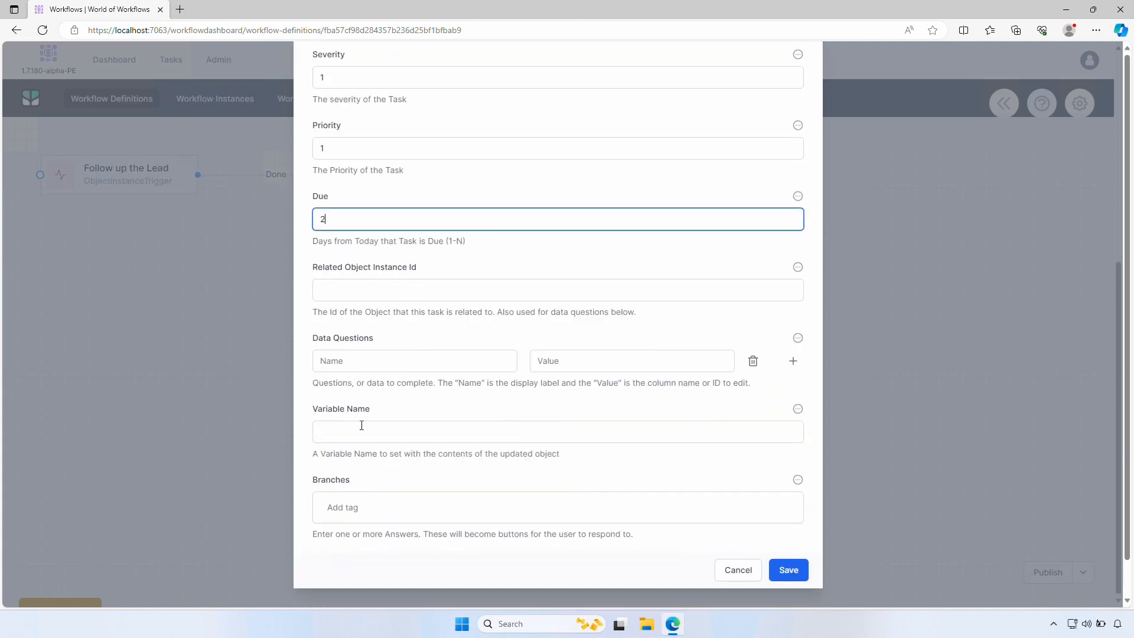
pyautogui.click(381, 509)
pyautogui.write('Do')
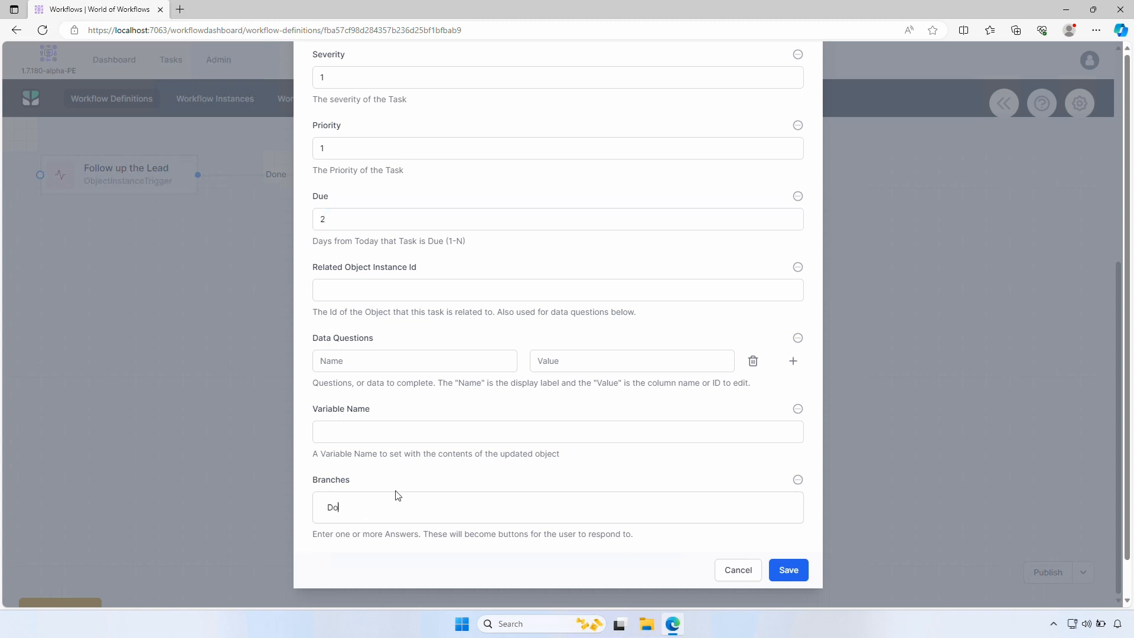
pyautogui.write('ne')
pyautogui.press('Return')
pyautogui.write('Could n')
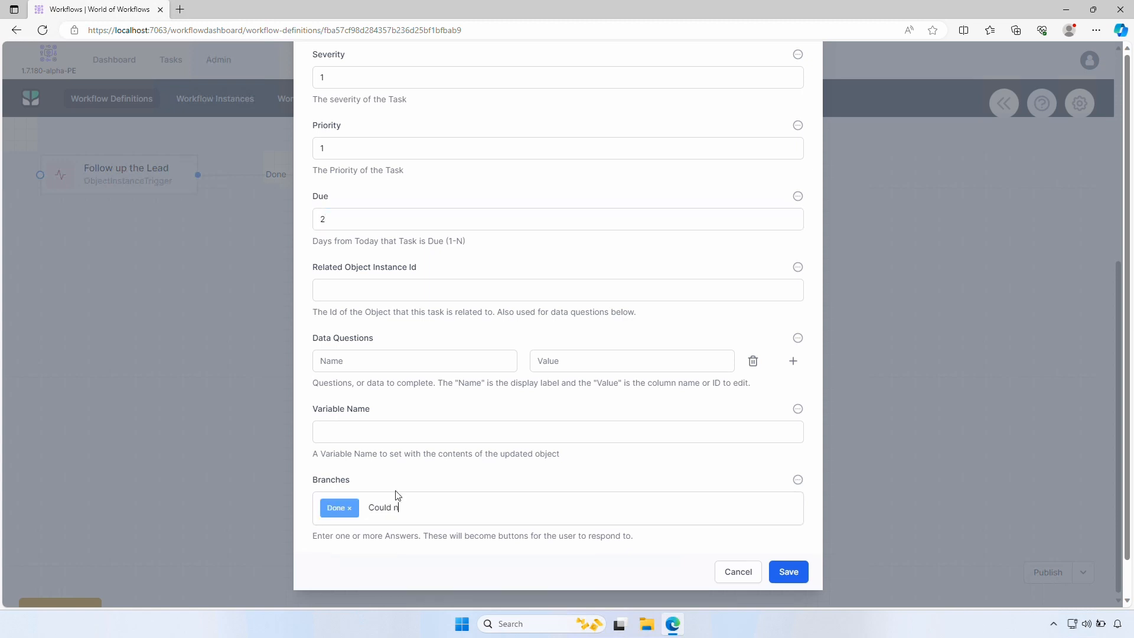
pyautogui.write('ot Contact')
pyautogui.press('Return')
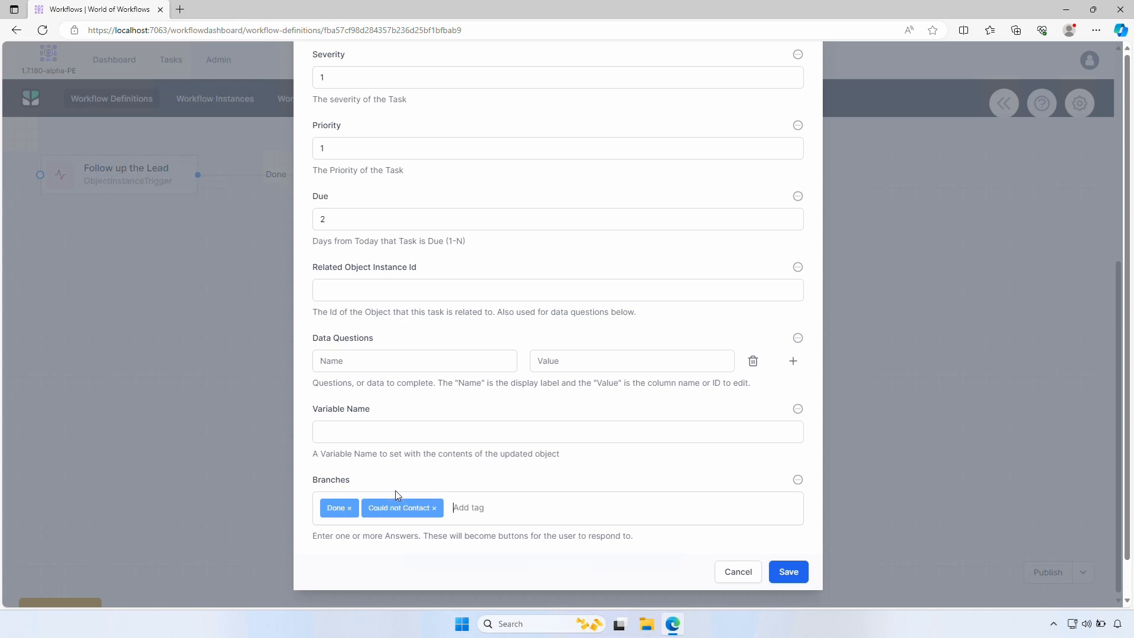
pyautogui.write('Closed - Lost')
pyautogui.press('Return')
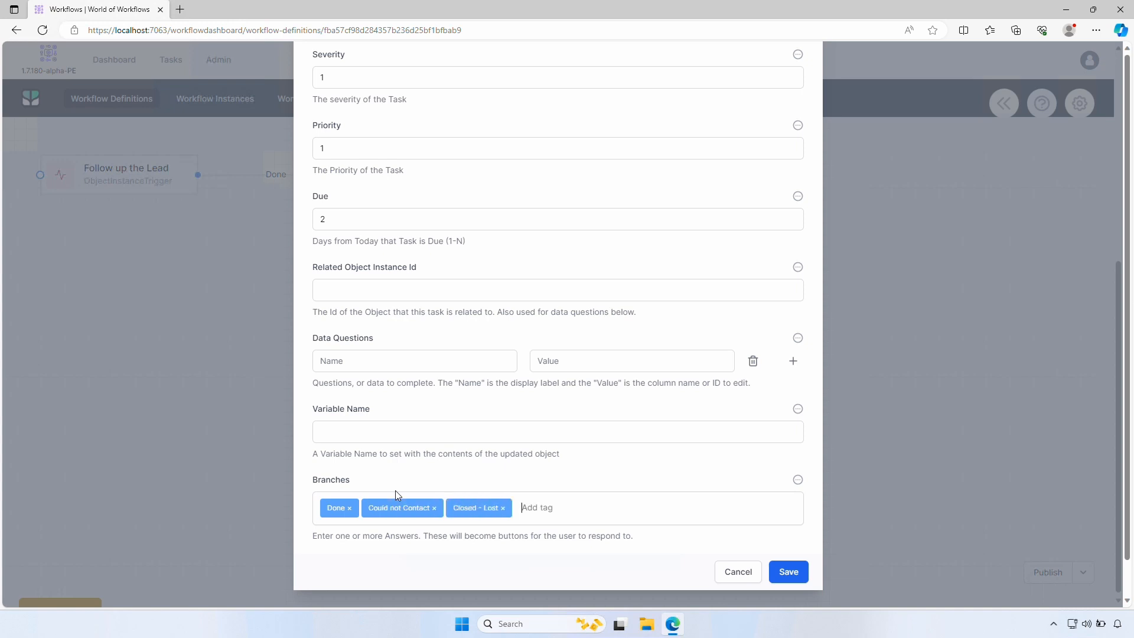
pyautogui.click(781, 573)
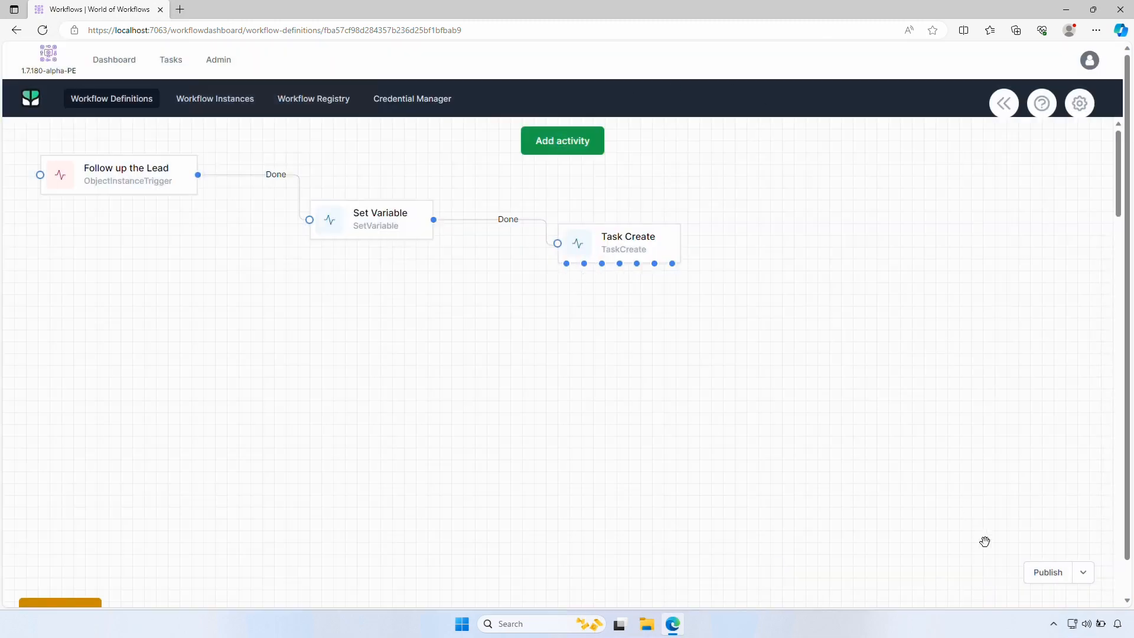
# Publish the workflow as version 2 and browse to the Lead records
pyautogui.click(1051, 576)
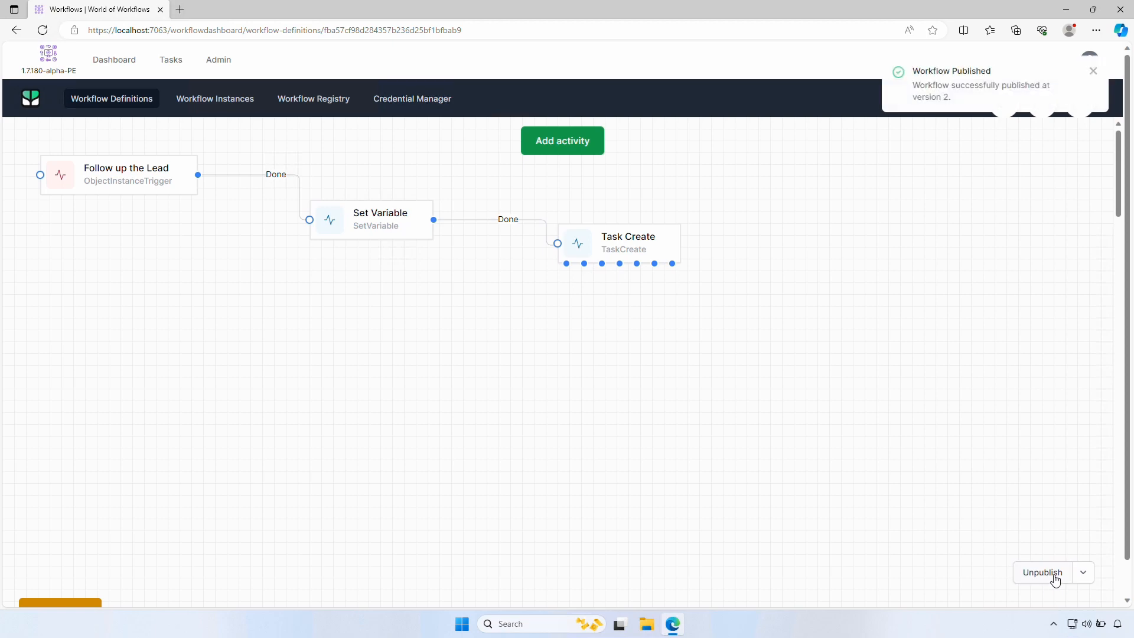
pyautogui.click(217, 60)
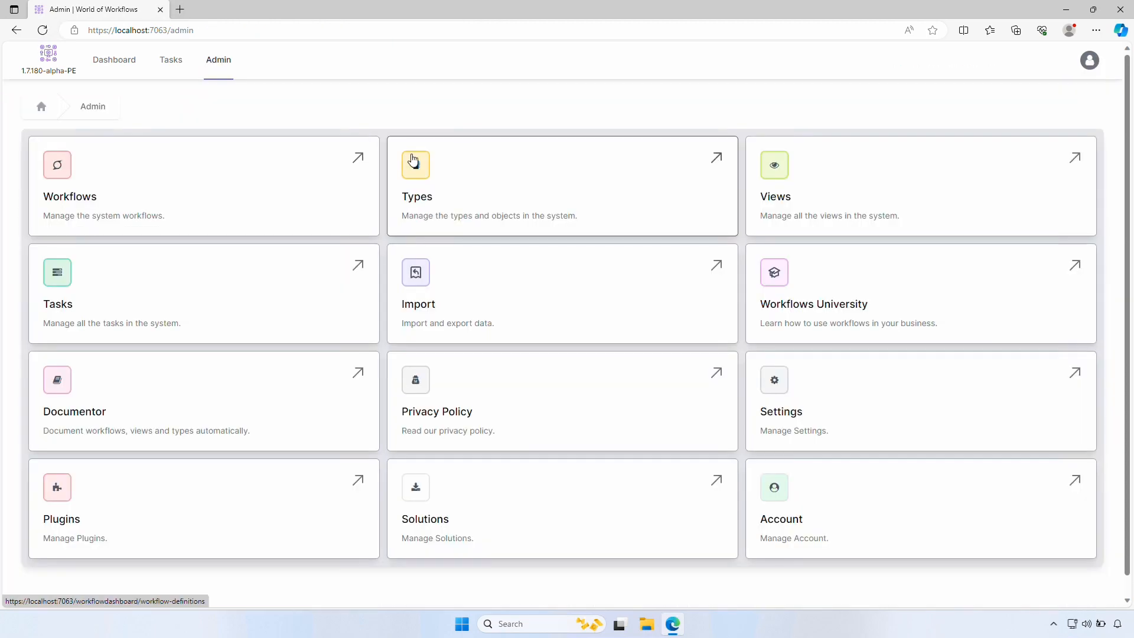
pyautogui.click(413, 163)
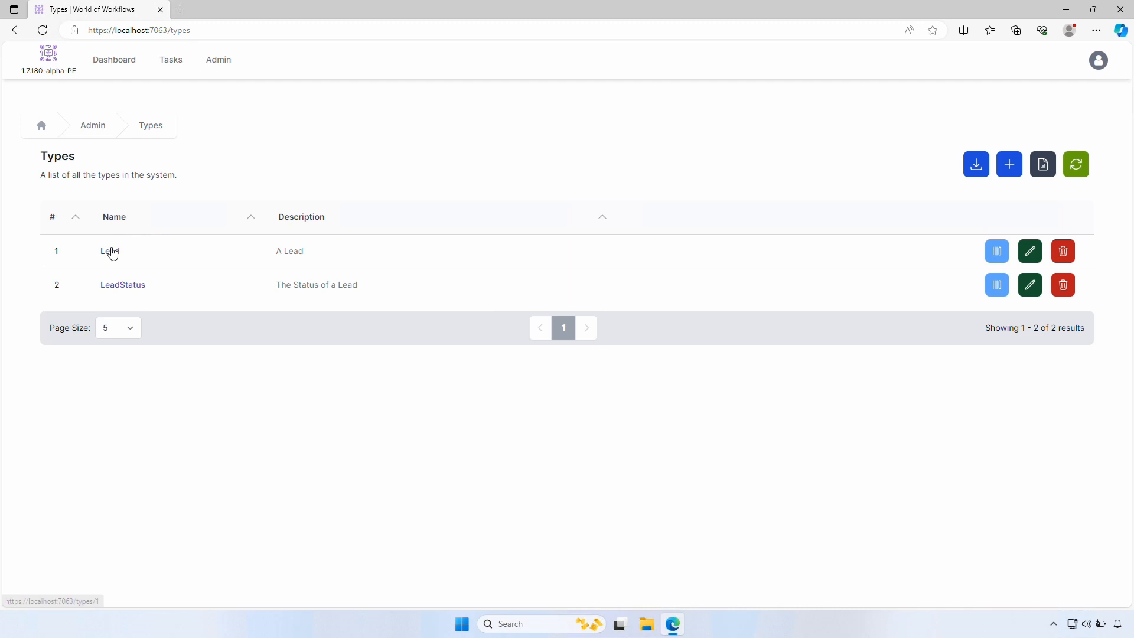
pyautogui.click(110, 251)
# Run Follow up the Lead on the New Lead record and check the Tasks page
pyautogui.click(116, 245)
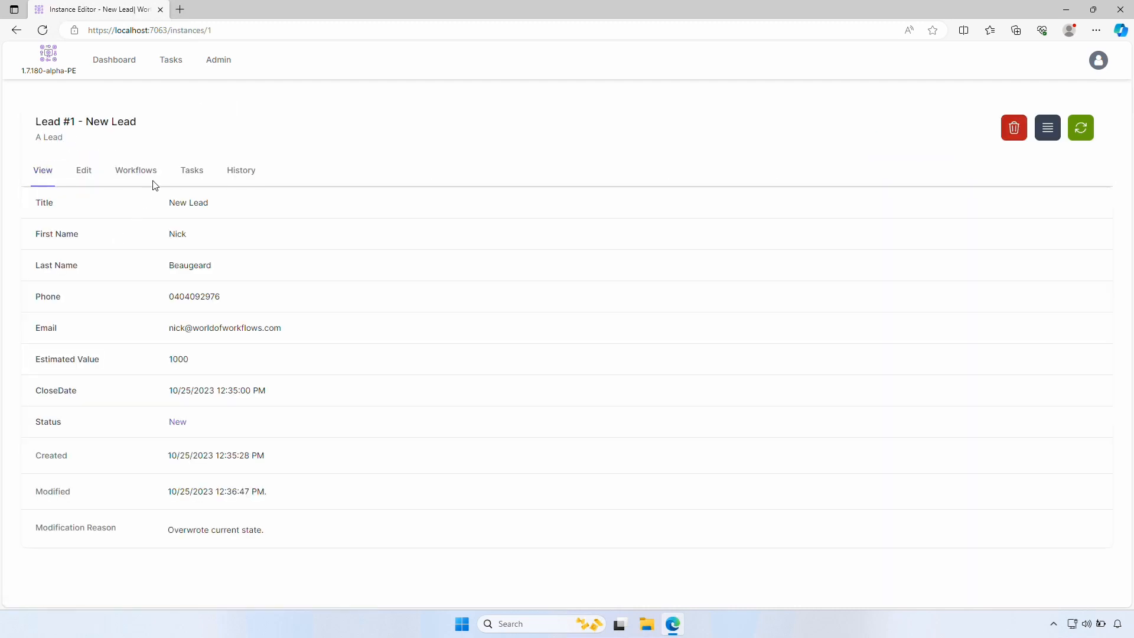
pyautogui.click(152, 172)
pyautogui.click(222, 282)
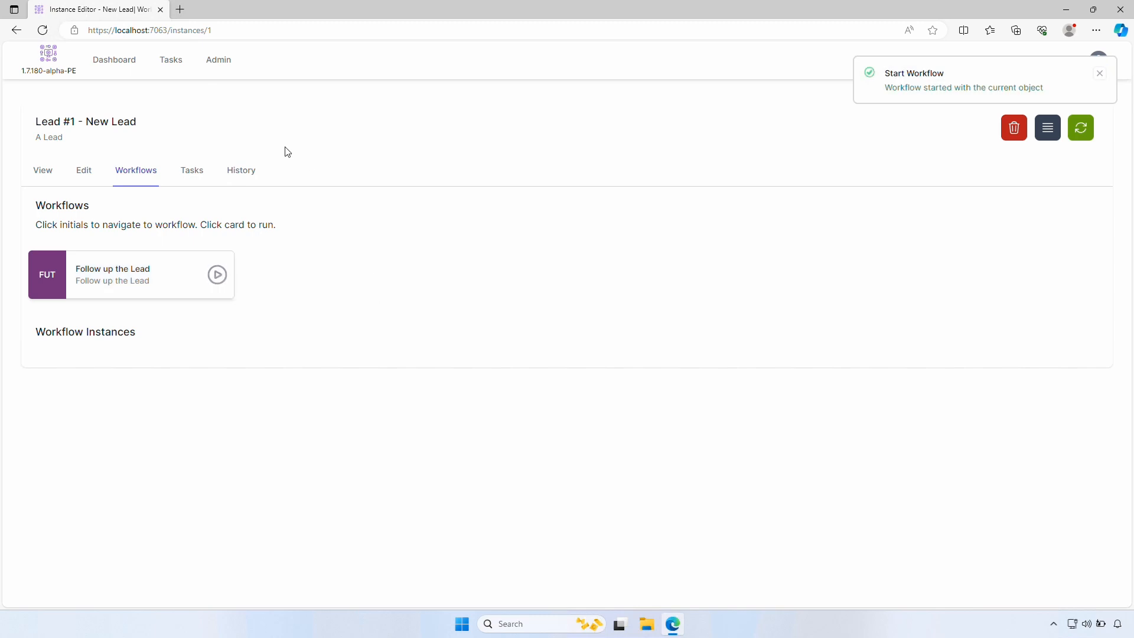
pyautogui.click(171, 63)
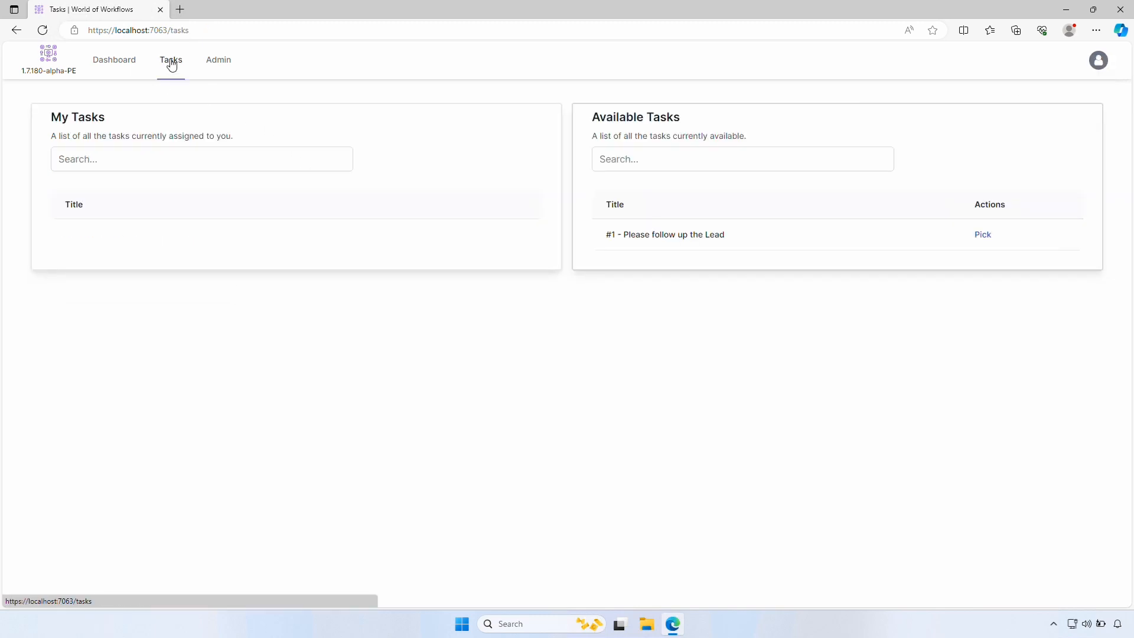
# Pick the '#1 - Please follow up the Lead' task, complete it as Done, then go to Admin
pyautogui.click(701, 236)
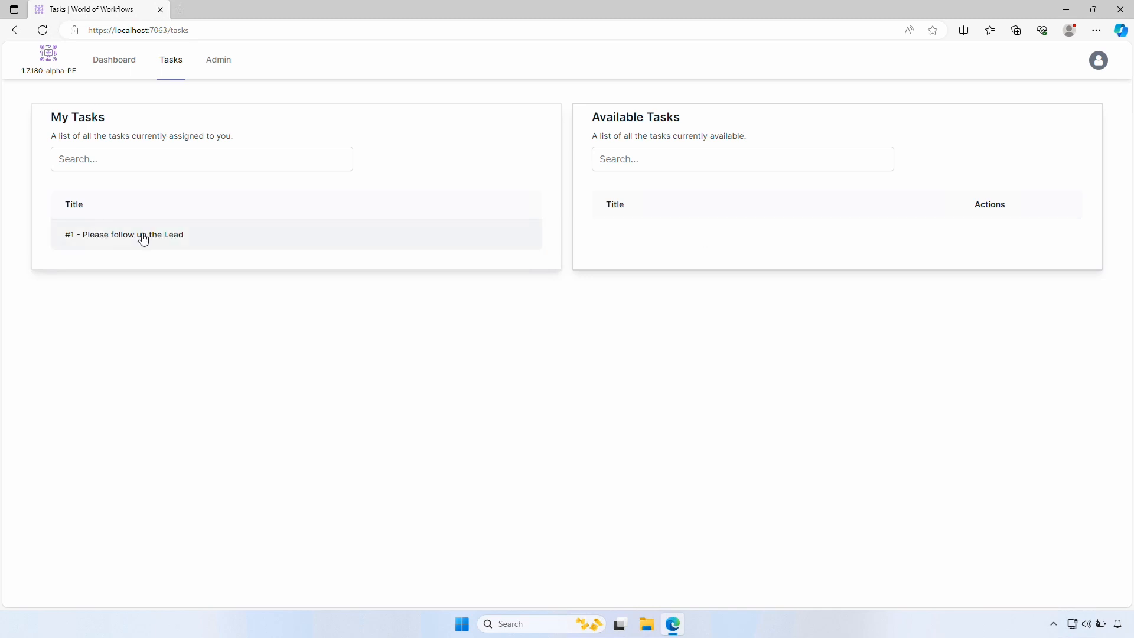
pyautogui.click(143, 239)
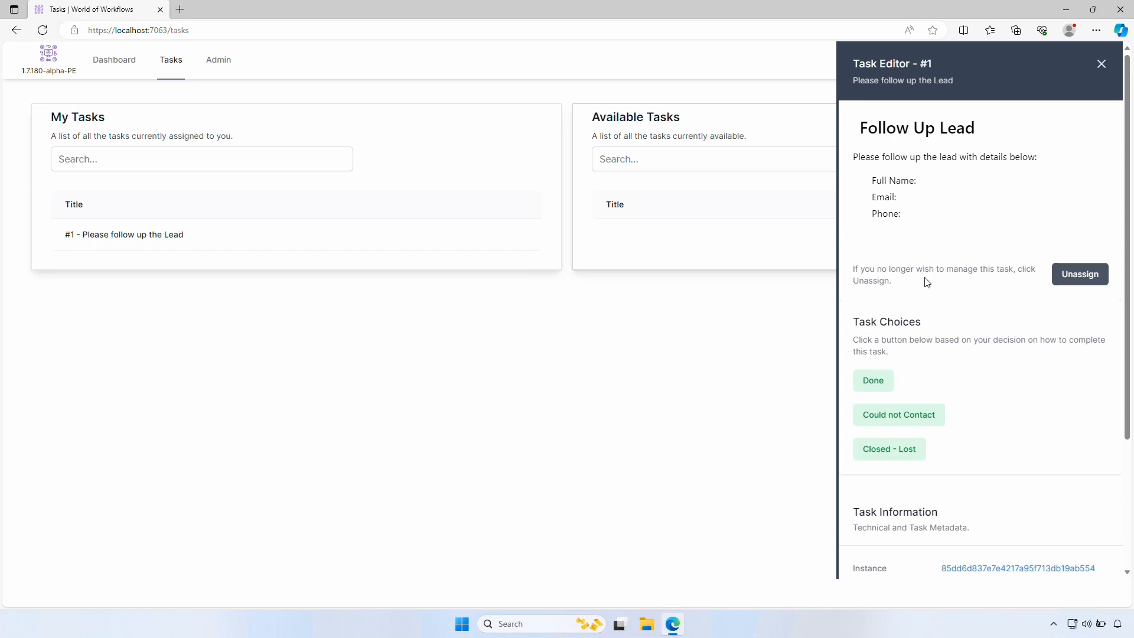
pyautogui.click(874, 381)
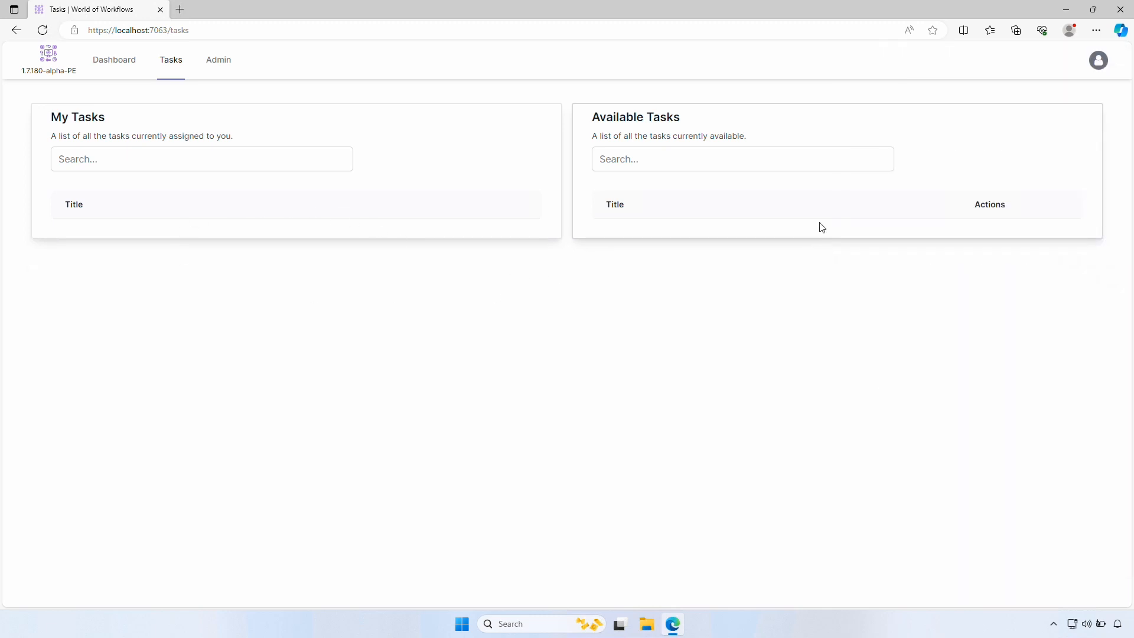
pyautogui.click(217, 66)
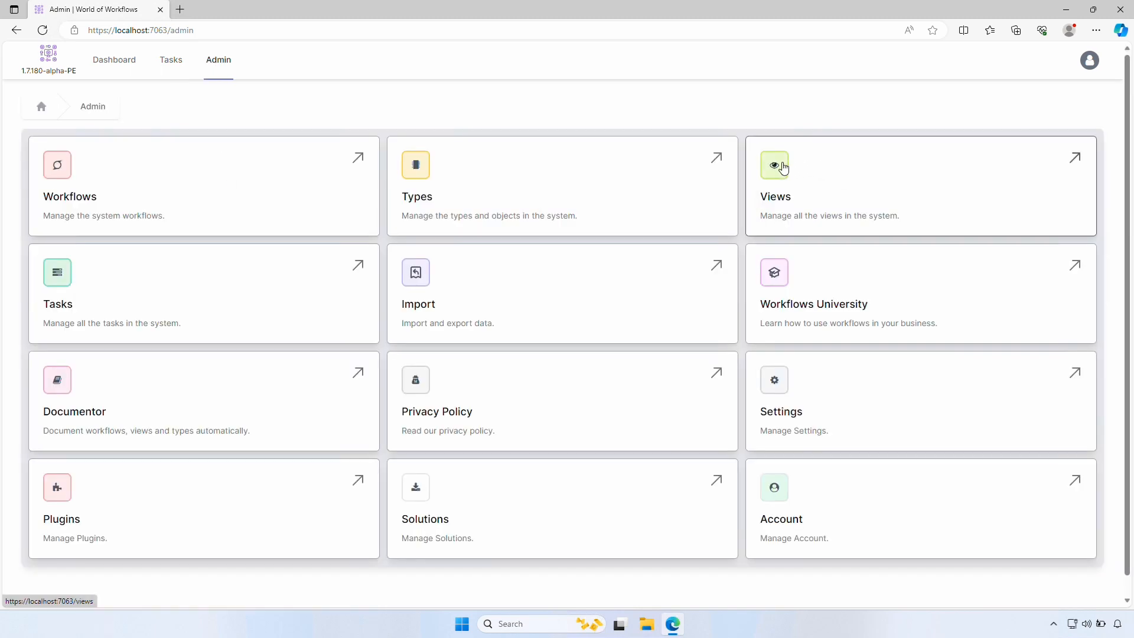
# Start a new view named LeadStatus, described 'All Leads', based on the Lead type
pyautogui.click(783, 169)
pyautogui.click(1046, 148)
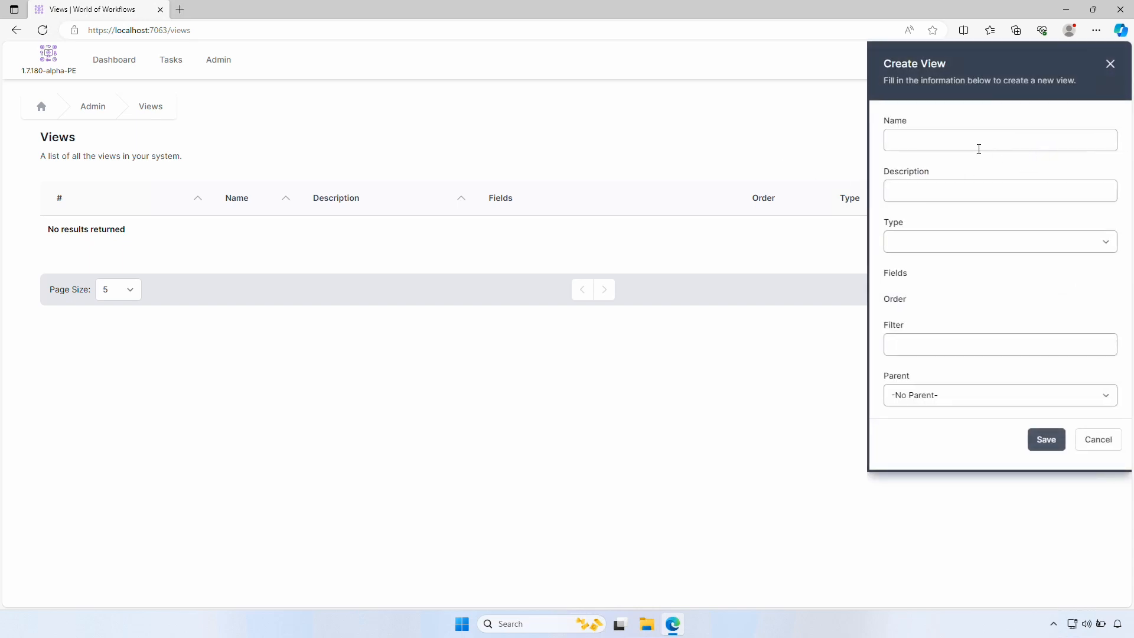
pyautogui.click(980, 143)
pyautogui.write('LeadStatus')
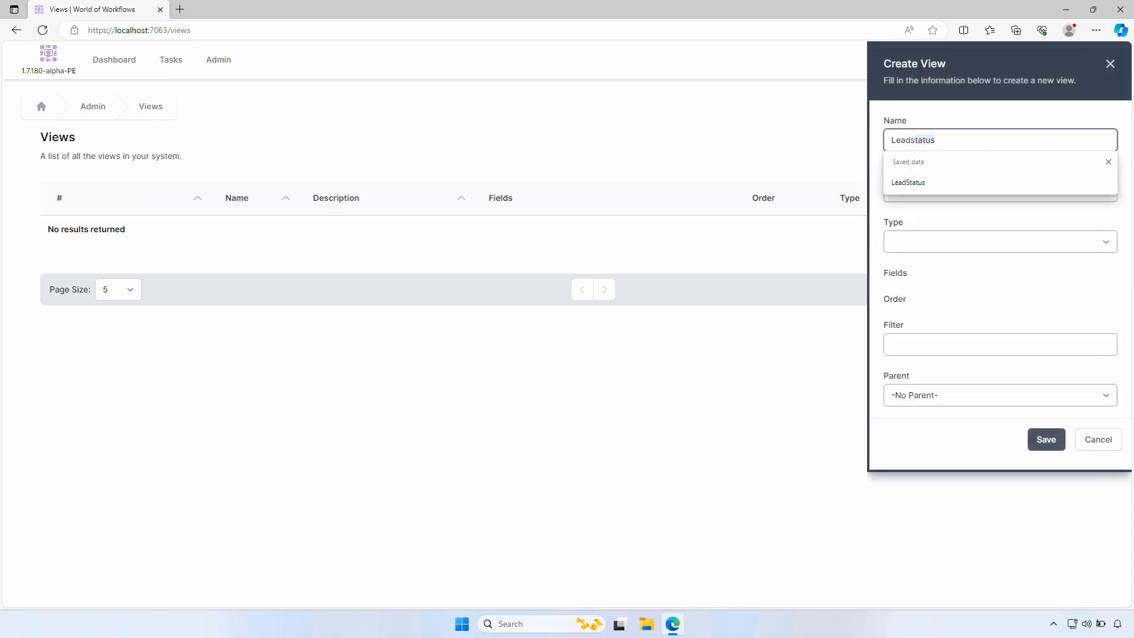
pyautogui.press('Tab')
pyautogui.write('All Leads')
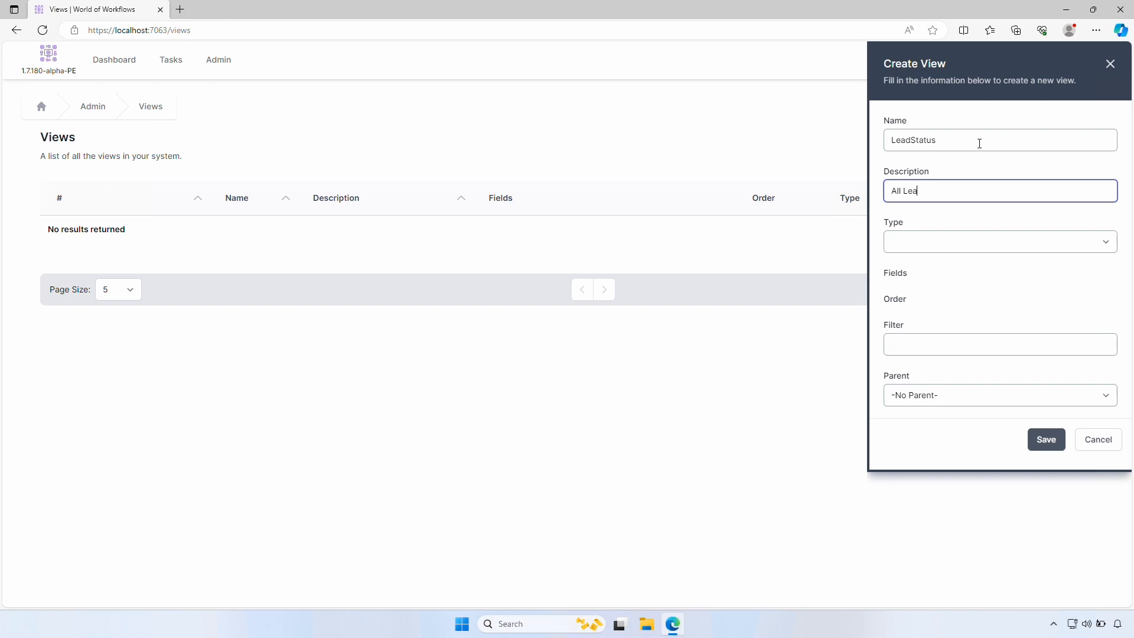
pyautogui.press('Tab')
pyautogui.click(952, 237)
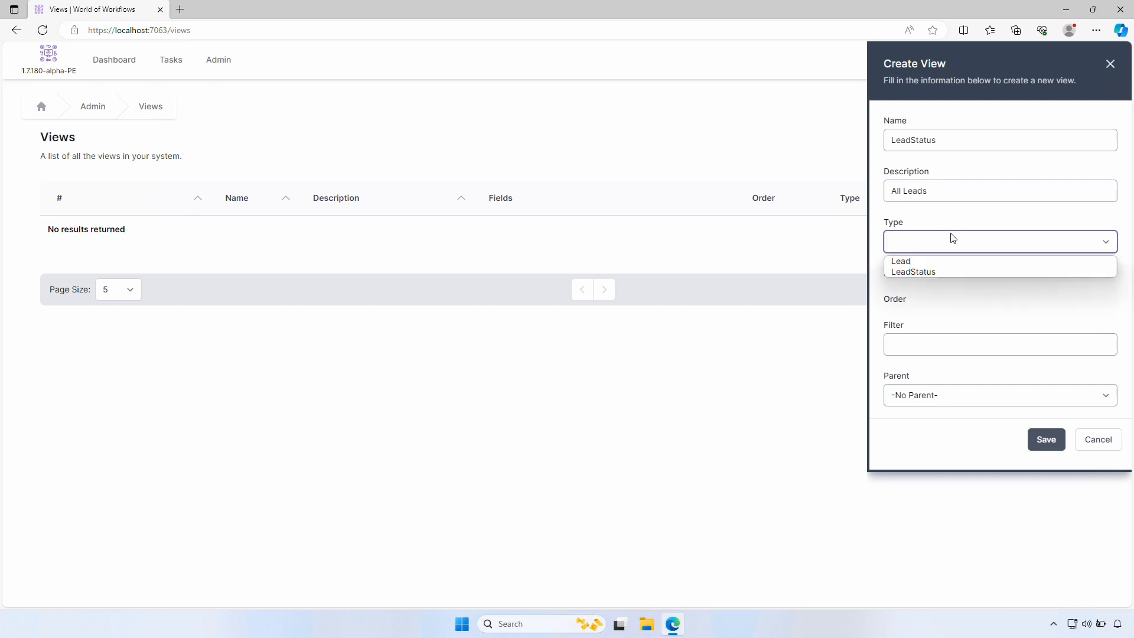
pyautogui.click(929, 259)
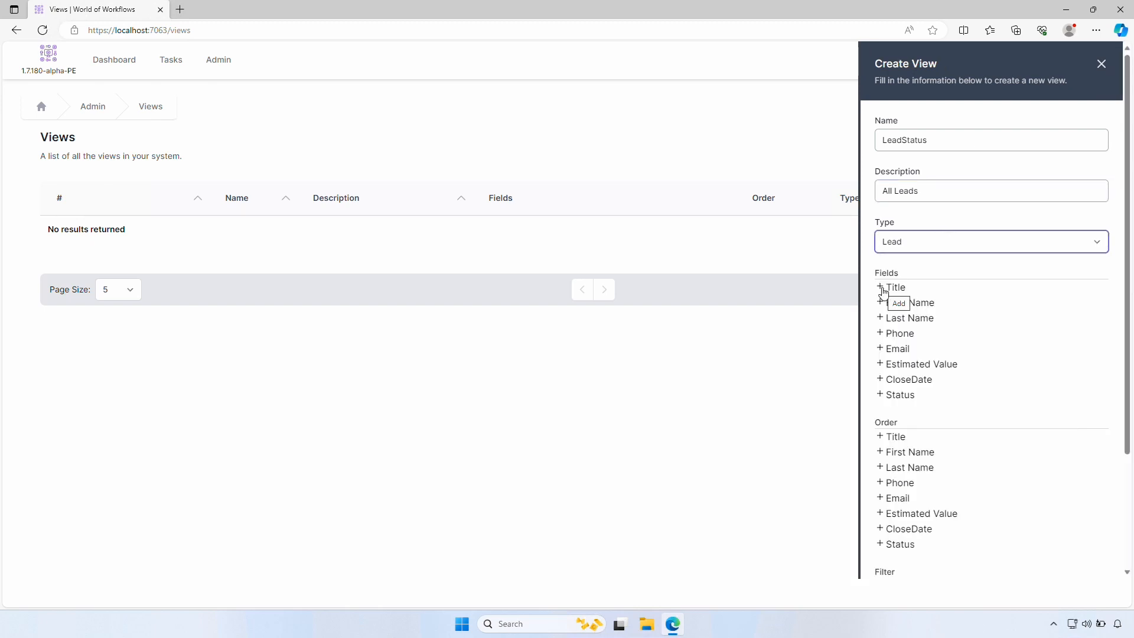
# Add Title, First Name, Last Name, Phone and Email fields to the view and save it
pyautogui.click(881, 288)
pyautogui.click(880, 303)
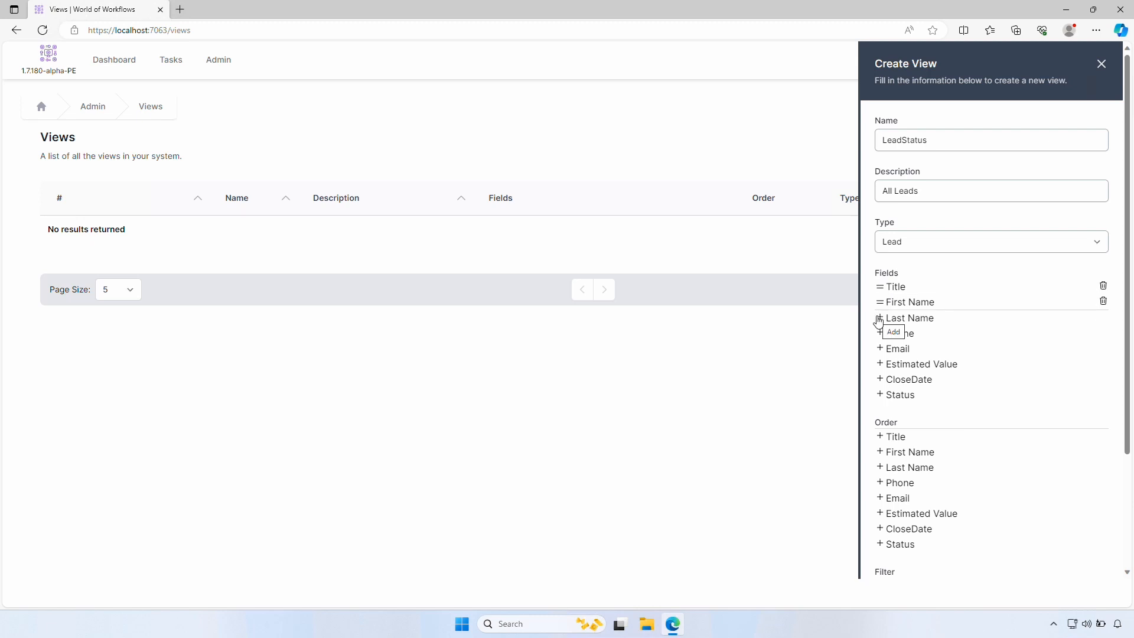
pyautogui.click(882, 319)
pyautogui.click(880, 334)
pyautogui.click(881, 350)
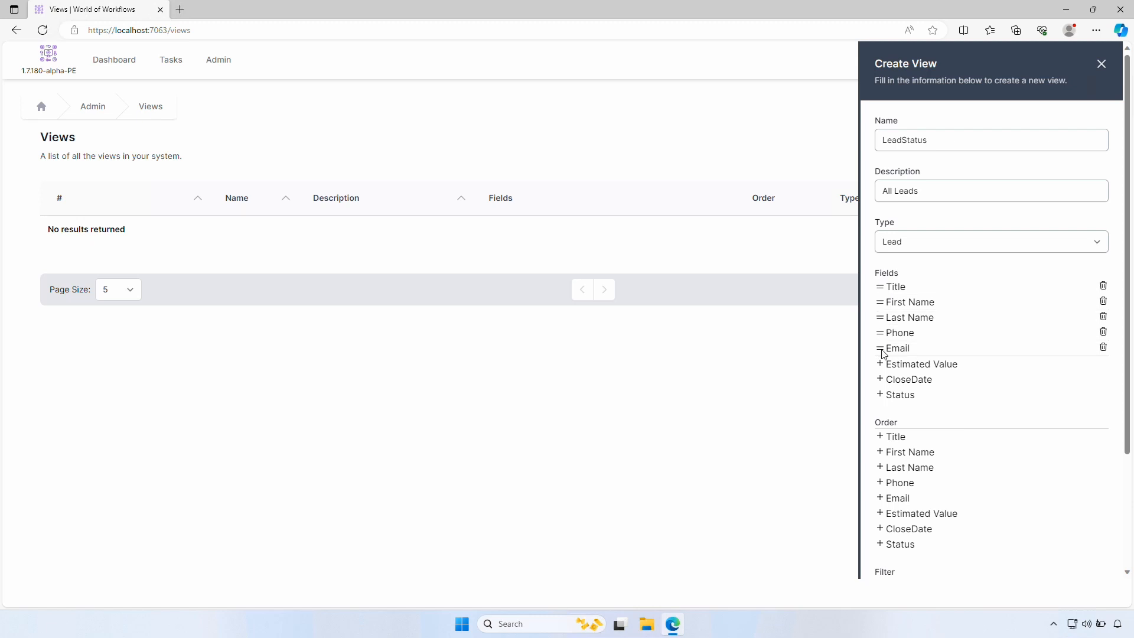
pyautogui.scroll(-3, 955, 455)
pyautogui.click(1035, 534)
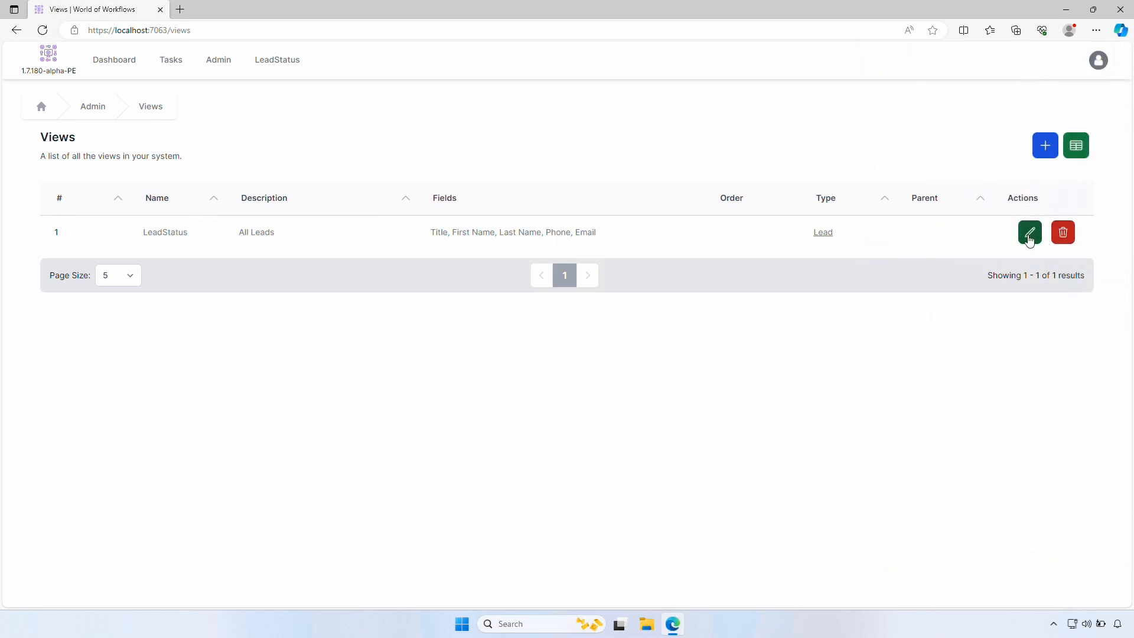
# Rename the view to Leads, save it, and open the Leads page
pyautogui.click(1030, 232)
pyautogui.doubleClick(955, 140)
pyautogui.write('L')
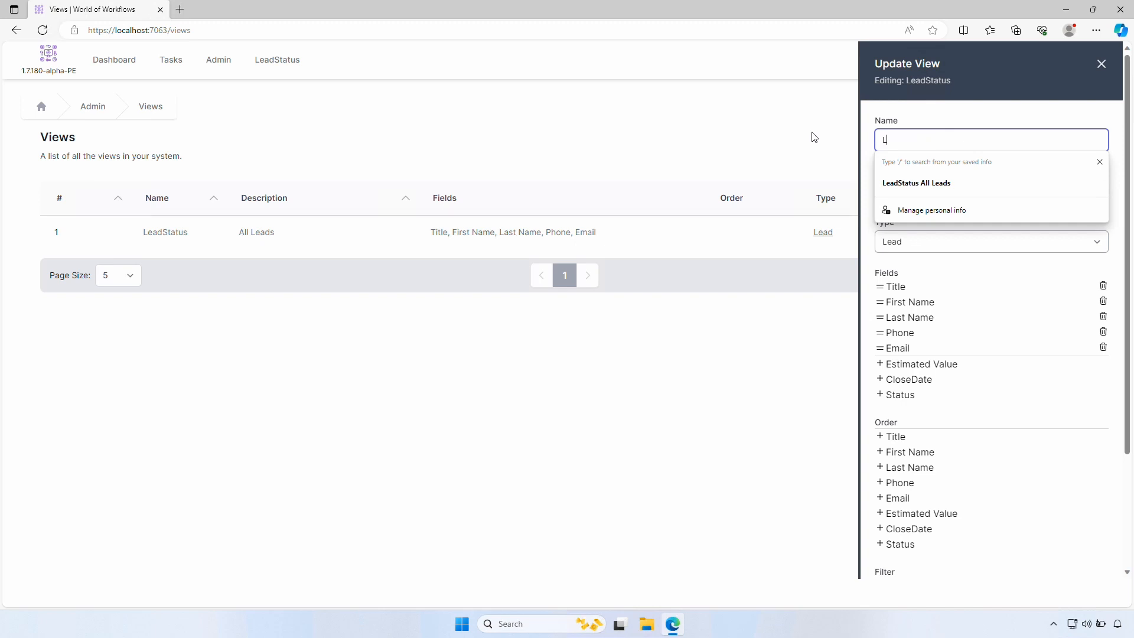
pyautogui.write('ead')
pyautogui.press('Delete')
pyautogui.press('Tab')
pyautogui.scroll(-3, 1076, 405)
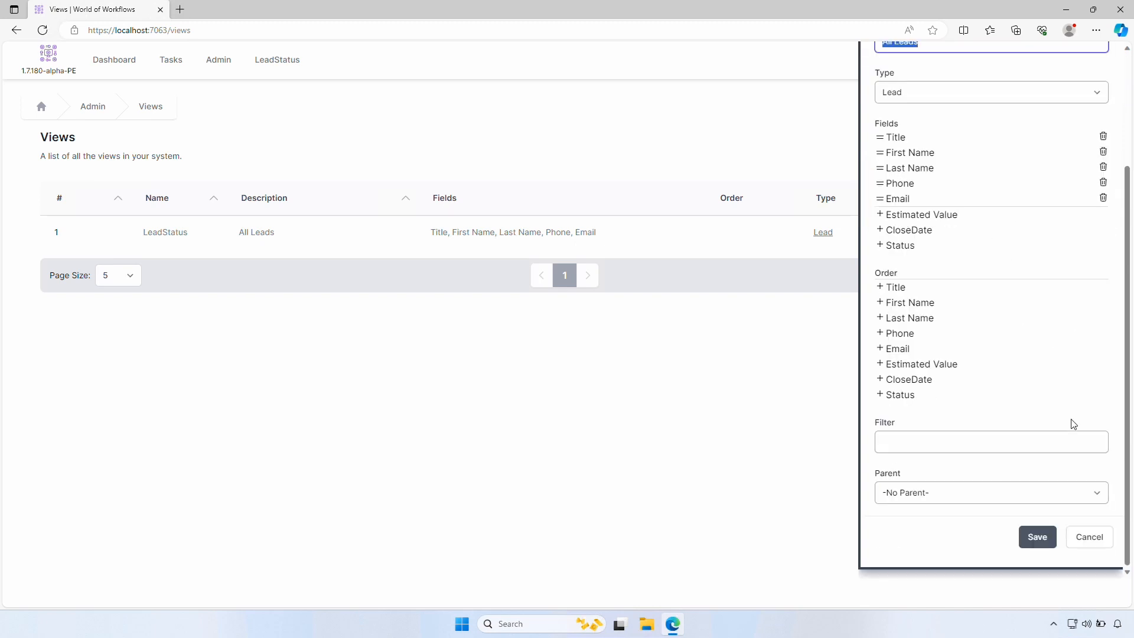
pyautogui.click(1041, 536)
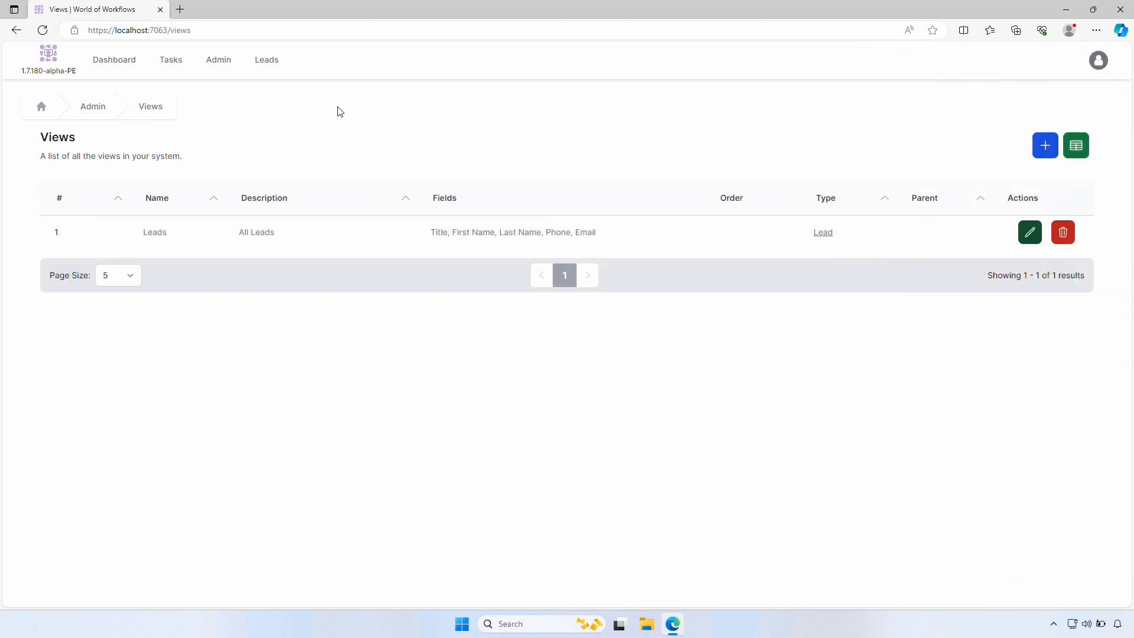
pyautogui.click(268, 65)
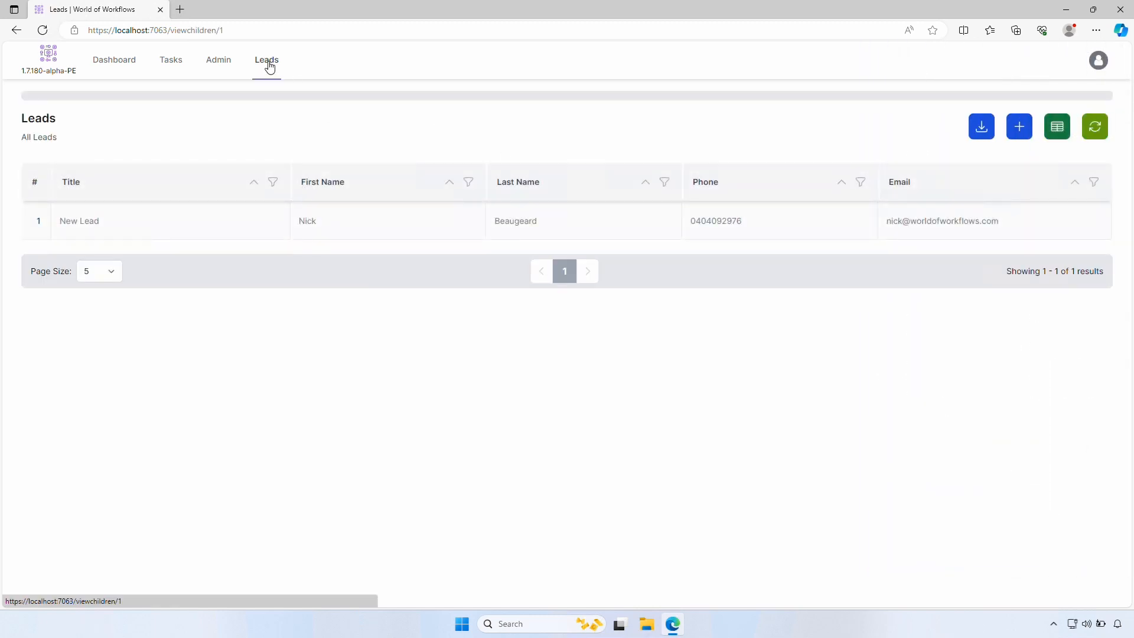
# Visit the Tasks list and Data Import page from Admin, then open Workflows University
pyautogui.click(224, 63)
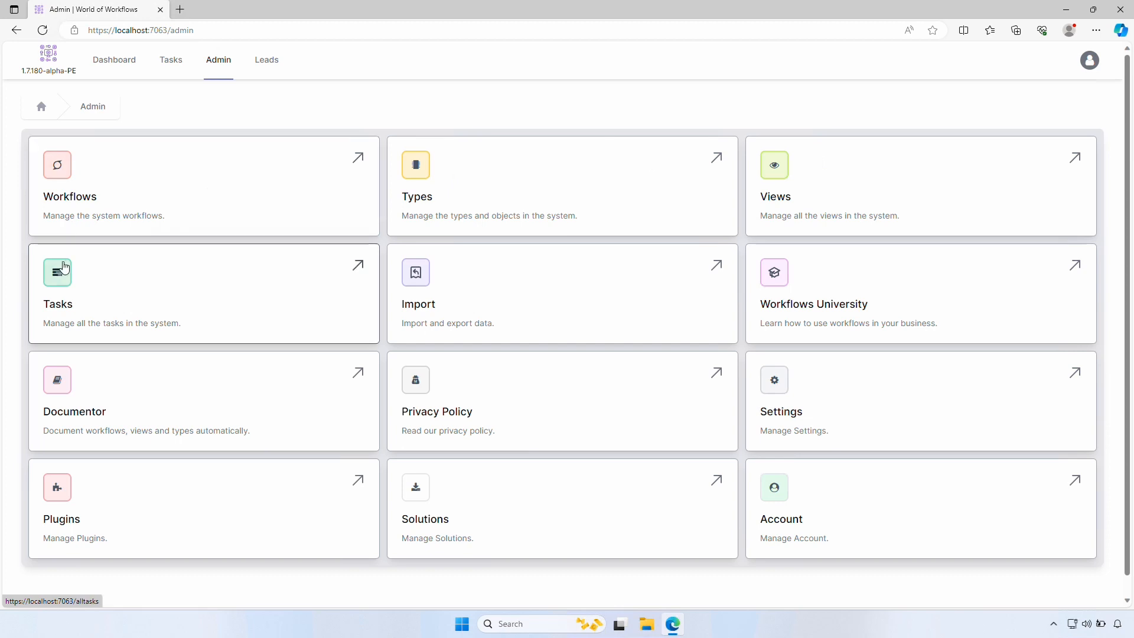
pyautogui.click(62, 276)
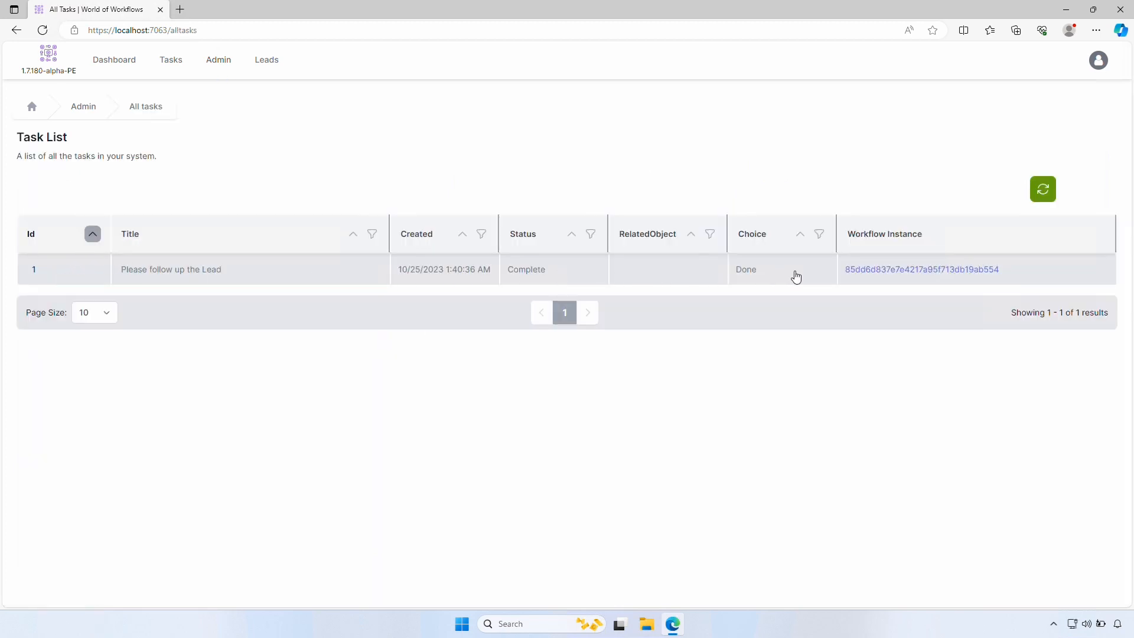
pyautogui.click(224, 61)
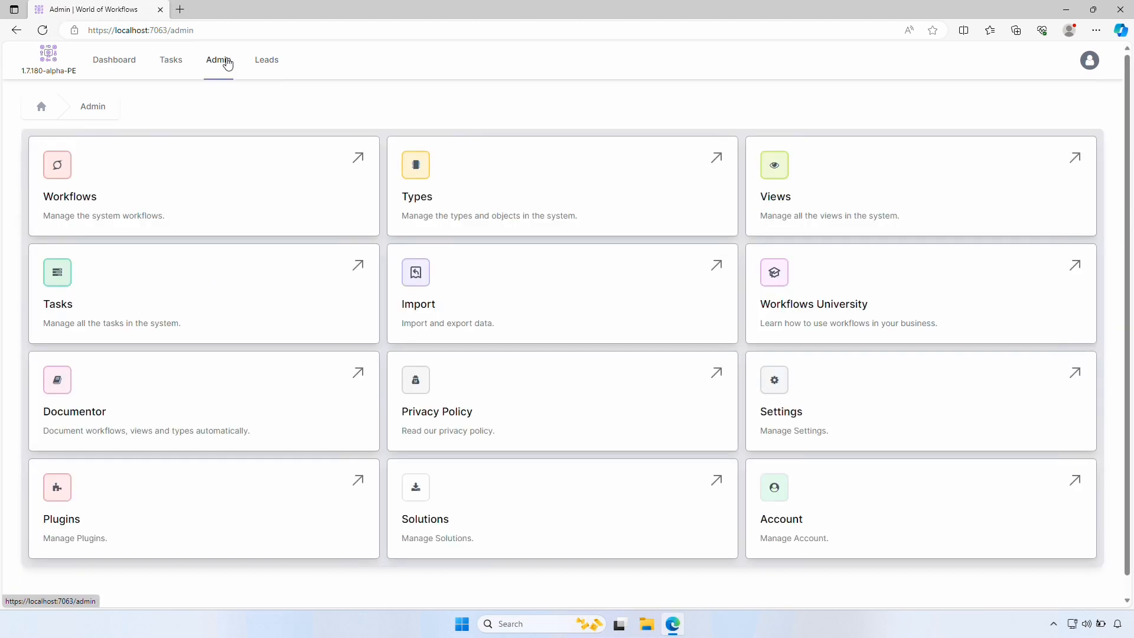
pyautogui.click(472, 296)
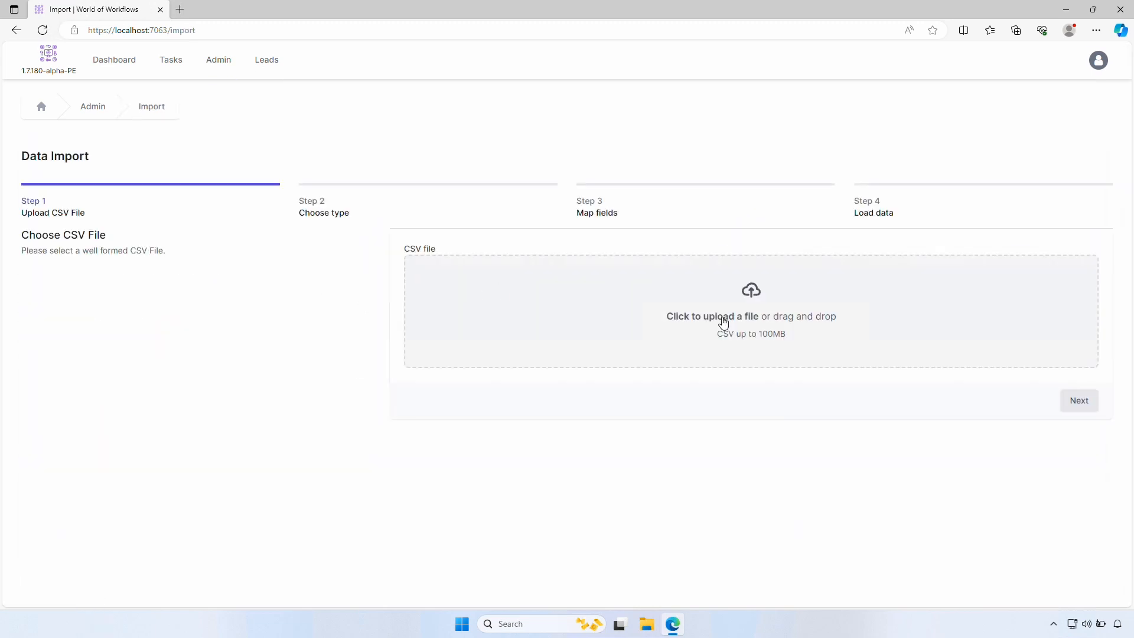
pyautogui.click(222, 62)
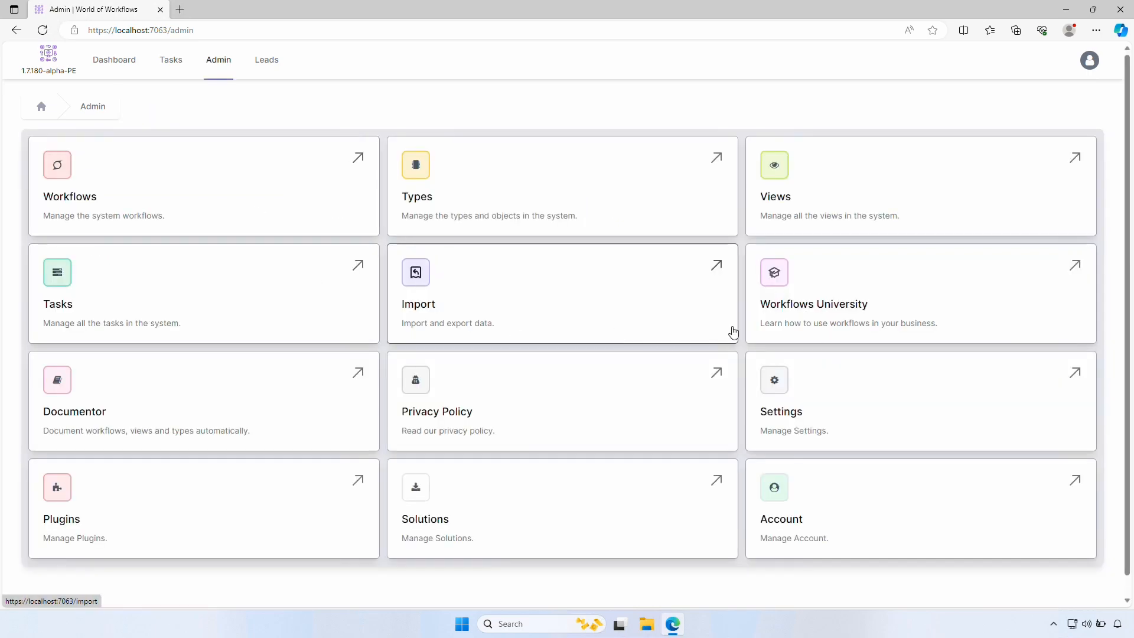
pyautogui.click(799, 297)
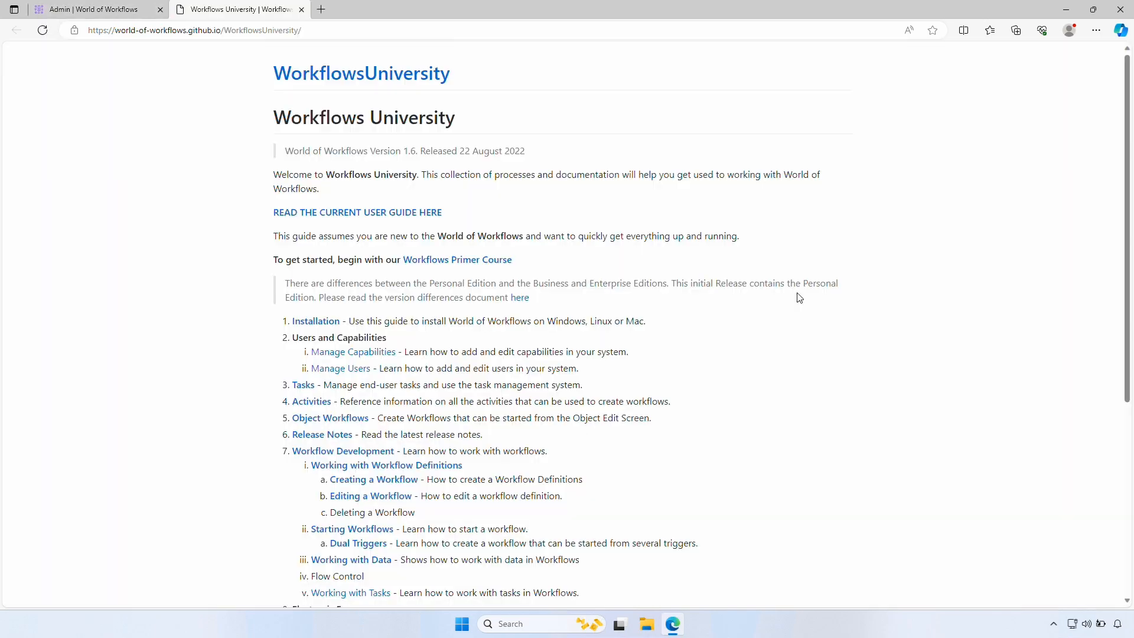
# Review the Documentor's site documentation: Data Diagram, Data Dictionary, Views and Workflows
pyautogui.click(98, 7)
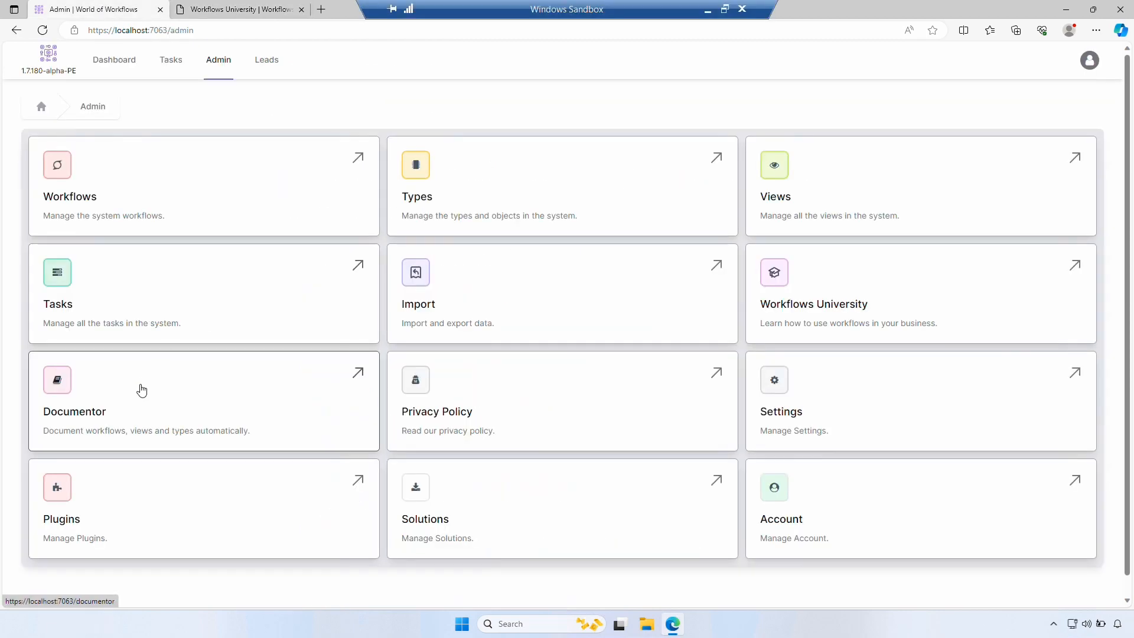
pyautogui.click(142, 390)
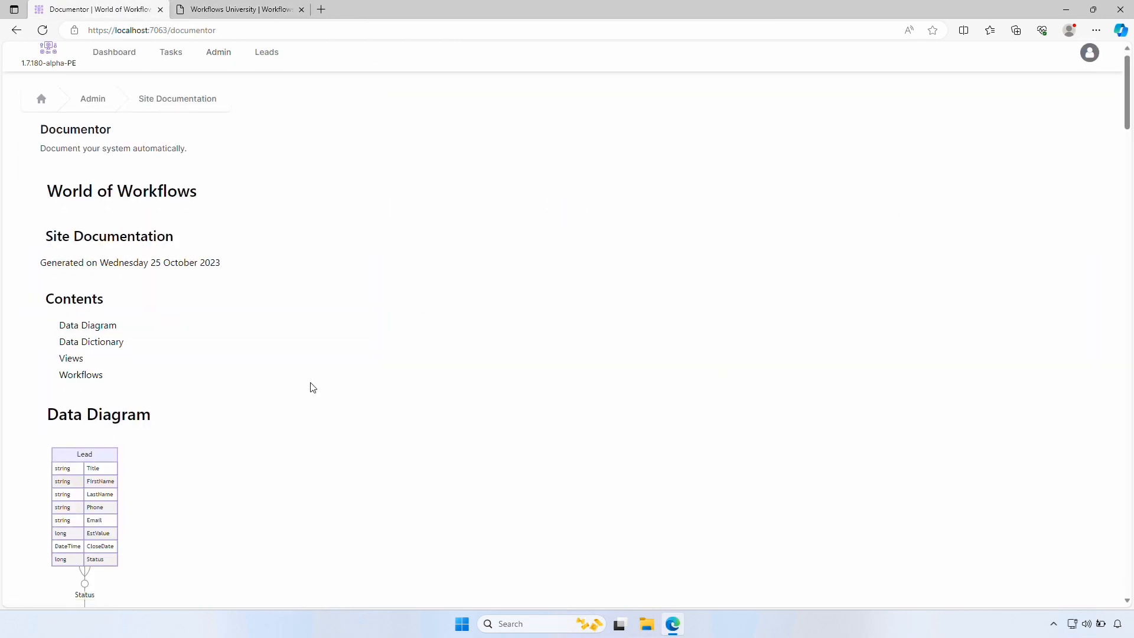
pyautogui.scroll(-3, 314, 389)
pyautogui.scroll(-1, 319, 389)
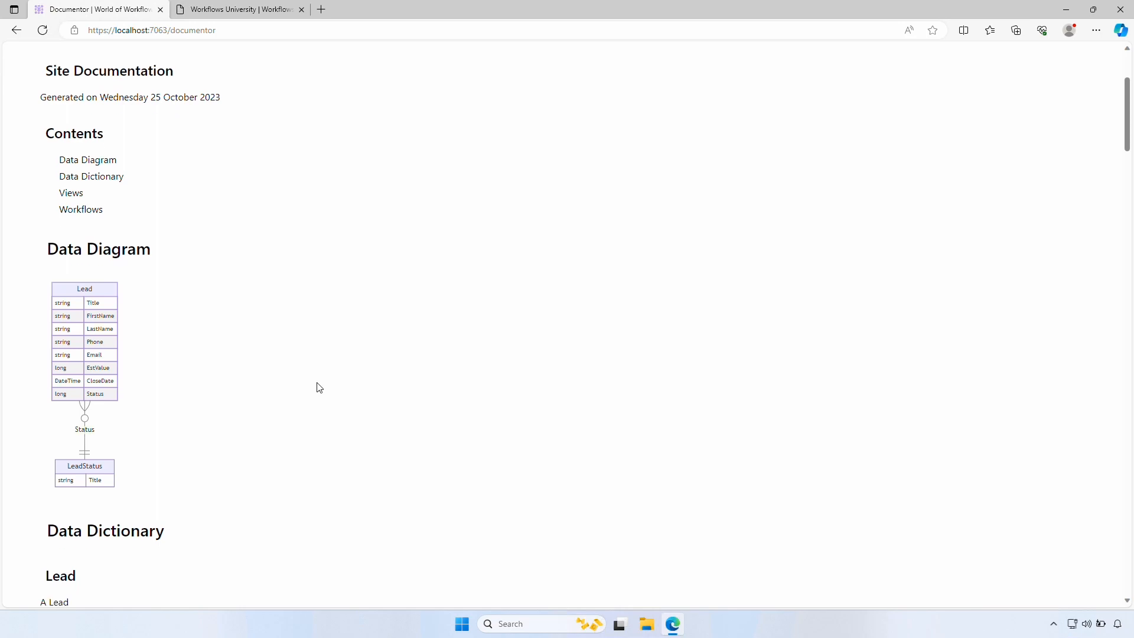
pyautogui.scroll(-3, 319, 388)
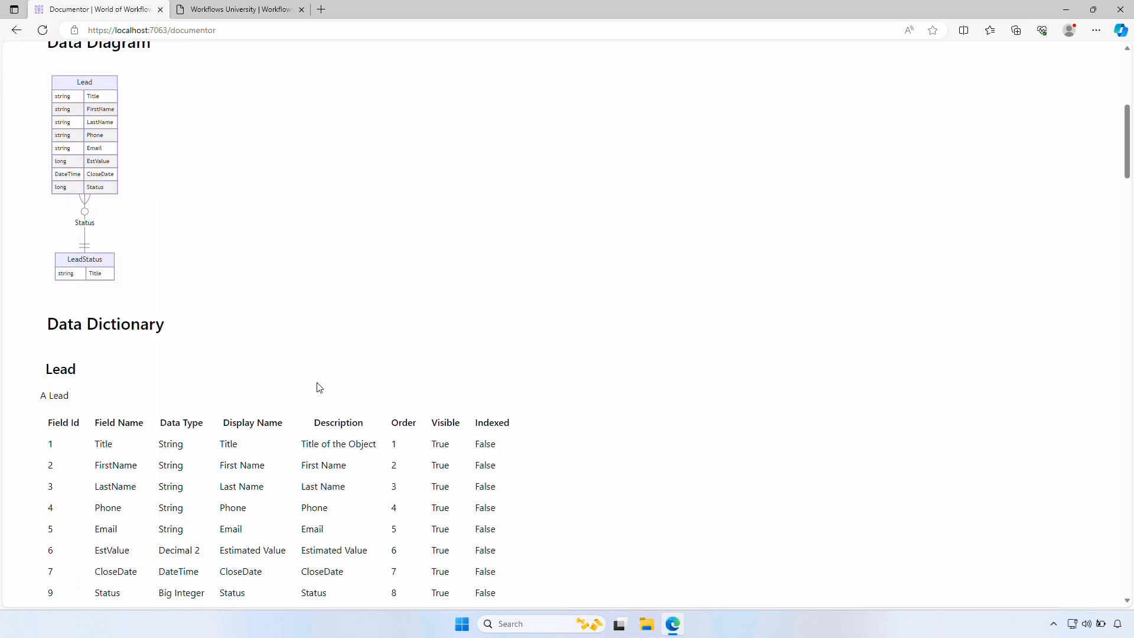
pyautogui.scroll(-13, 319, 388)
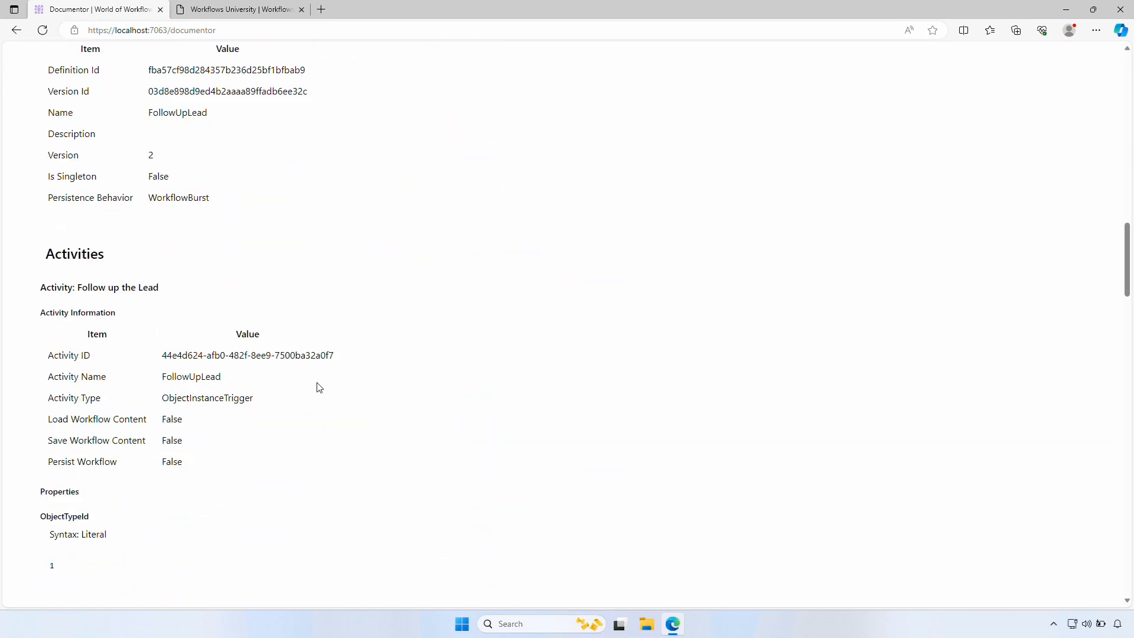
pyautogui.scroll(-3, 319, 388)
pyautogui.scroll(20, 319, 388)
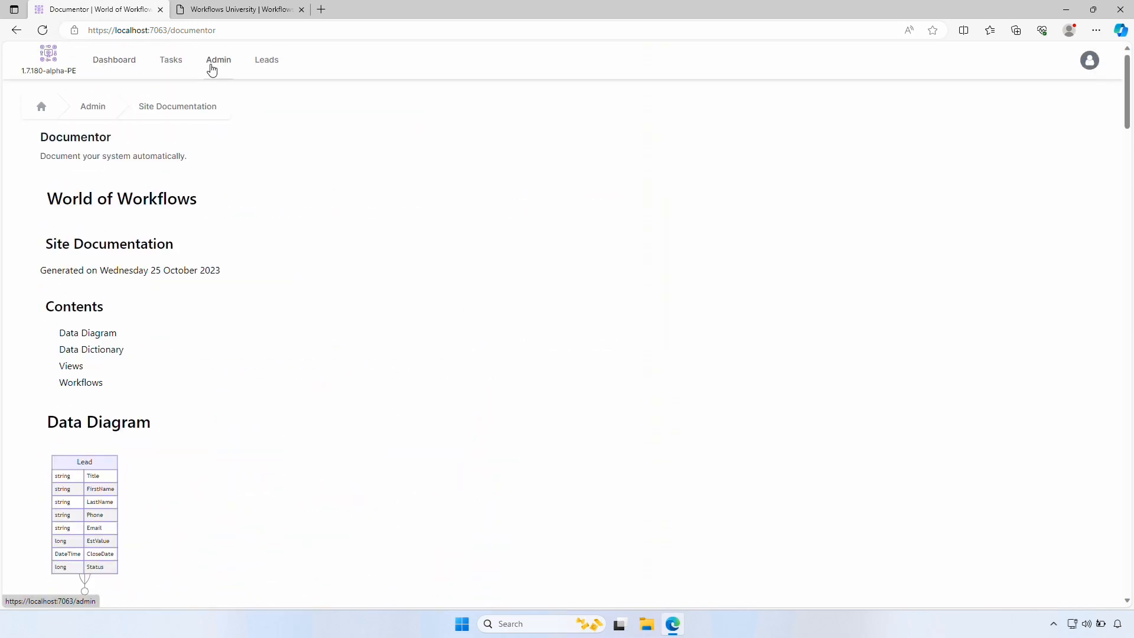
pyautogui.click(212, 69)
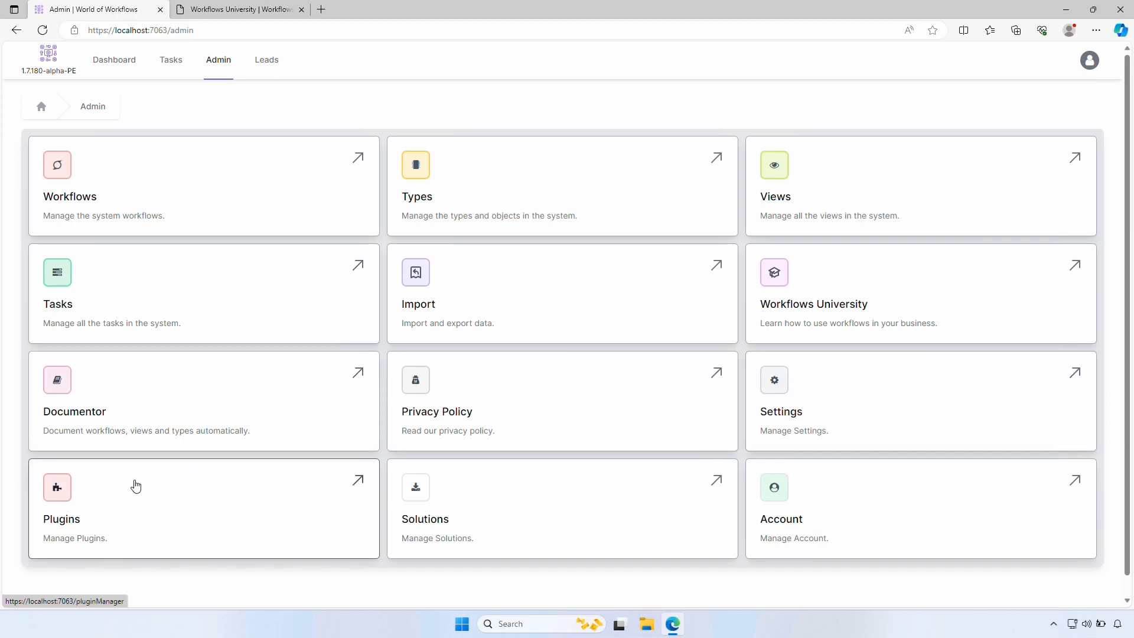
# Check the empty Plugins list and Solutions import/export page, then view the Account licence details
pyautogui.click(136, 486)
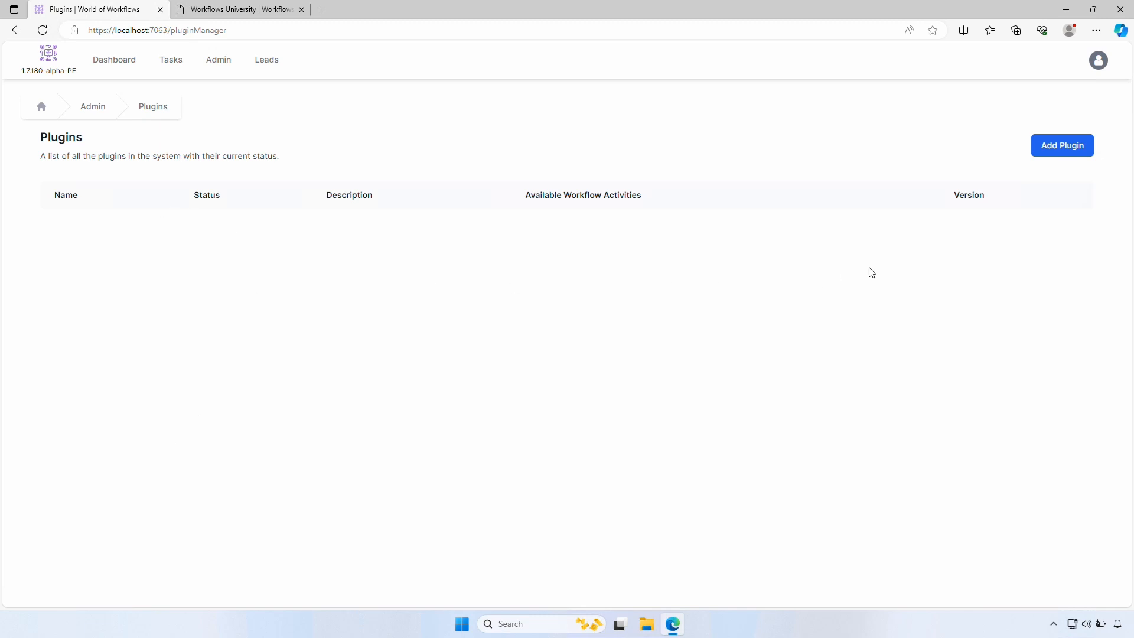
pyautogui.click(88, 113)
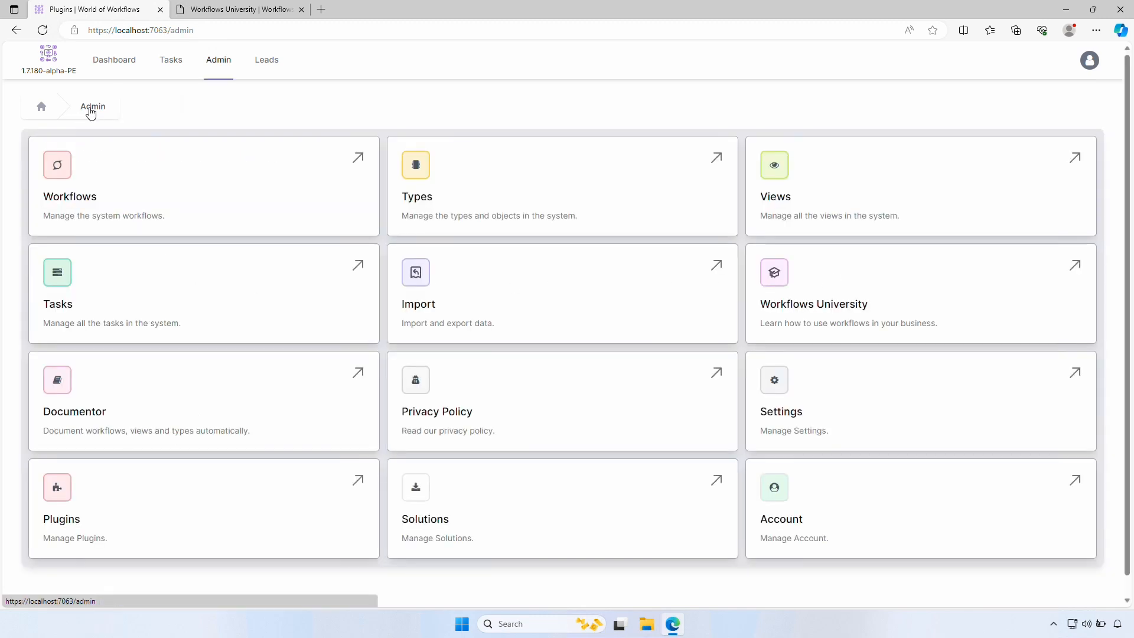
pyautogui.click(484, 507)
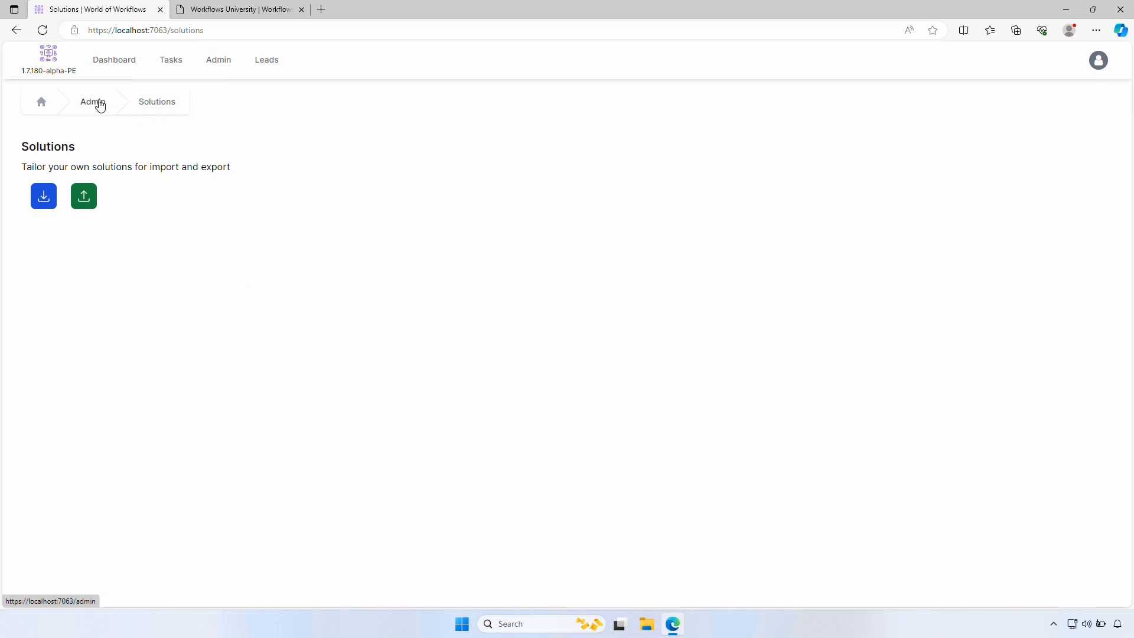
pyautogui.click(100, 107)
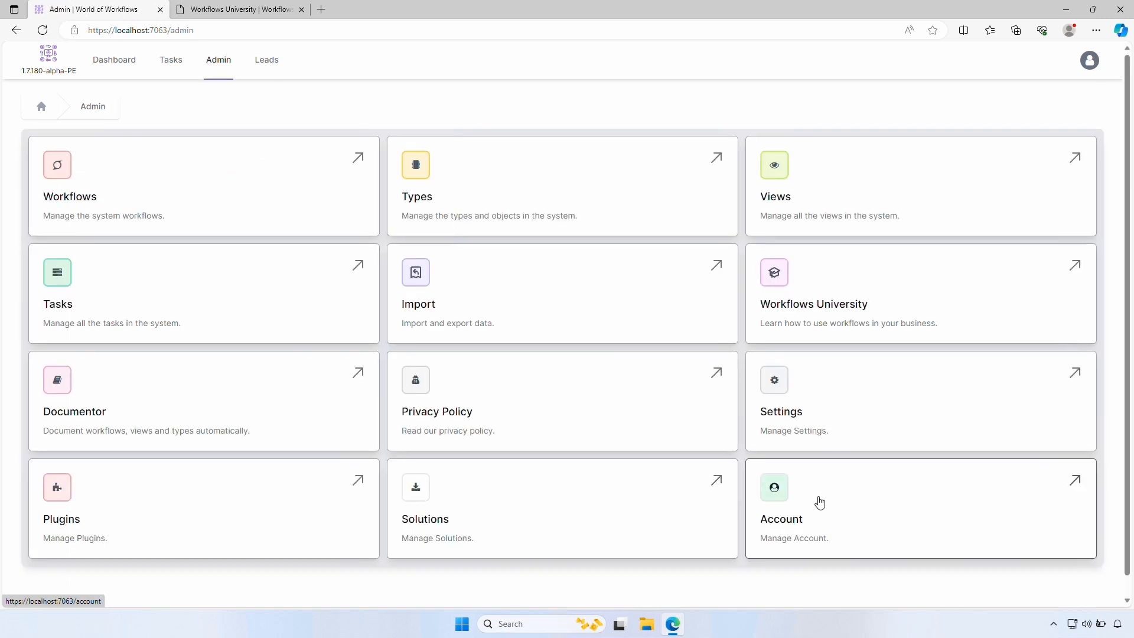
pyautogui.click(819, 503)
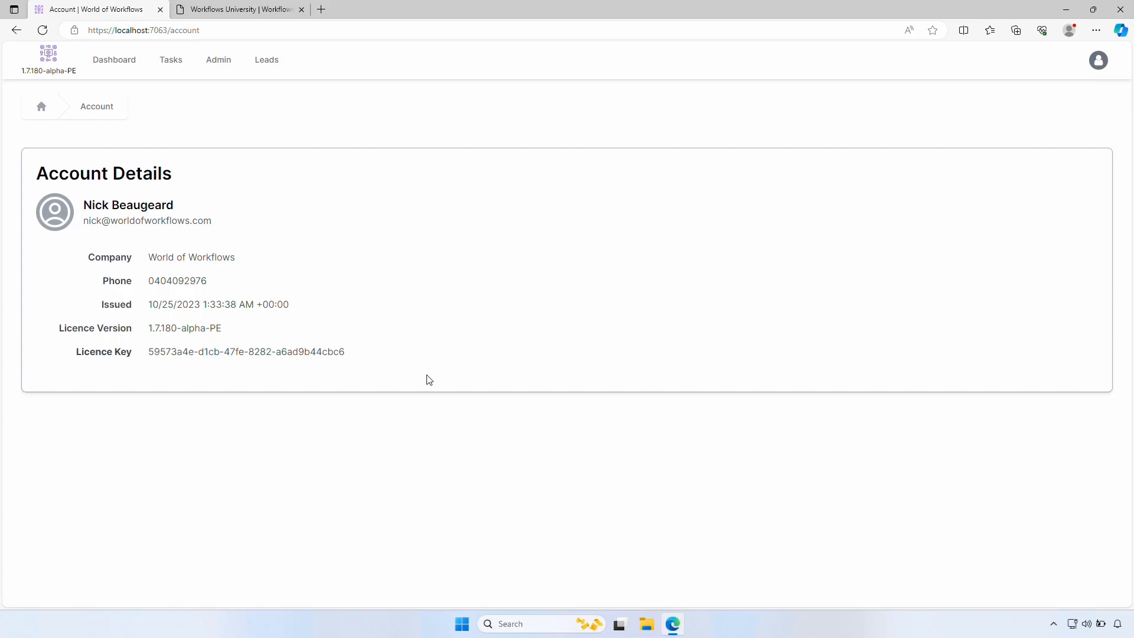